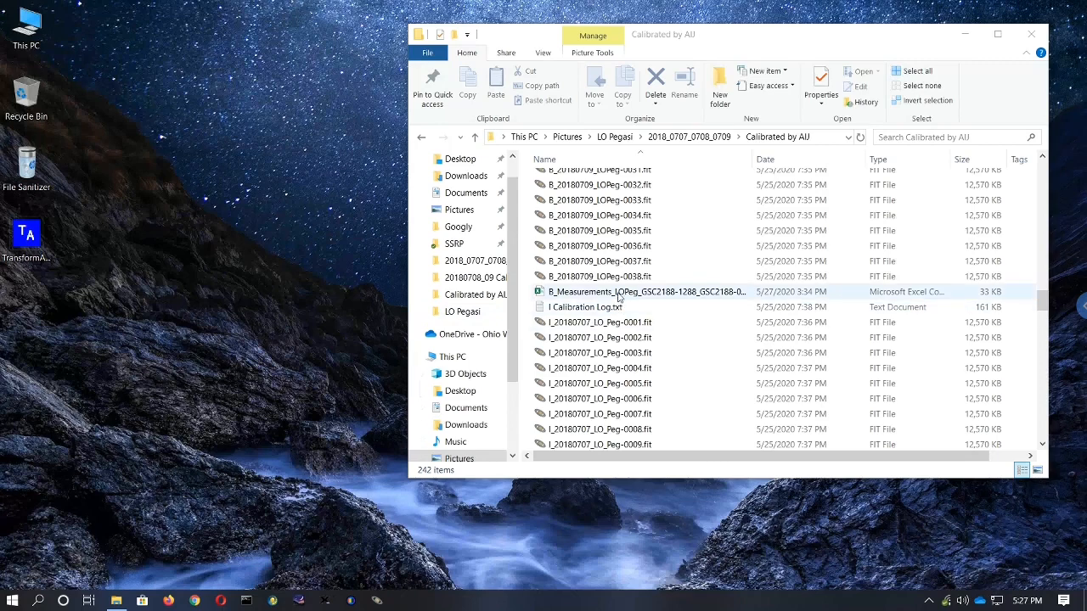
- Open the B_Measurements CSV file and save it as an Excel Workbook (*.xlsx) in the same folder
double_click(618, 293)
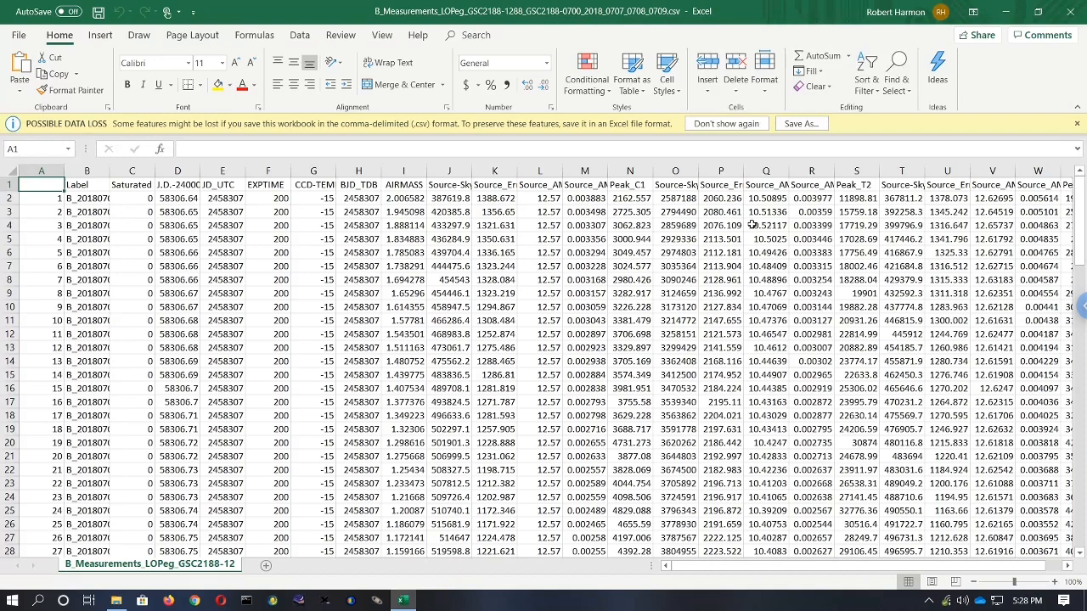
click(797, 126)
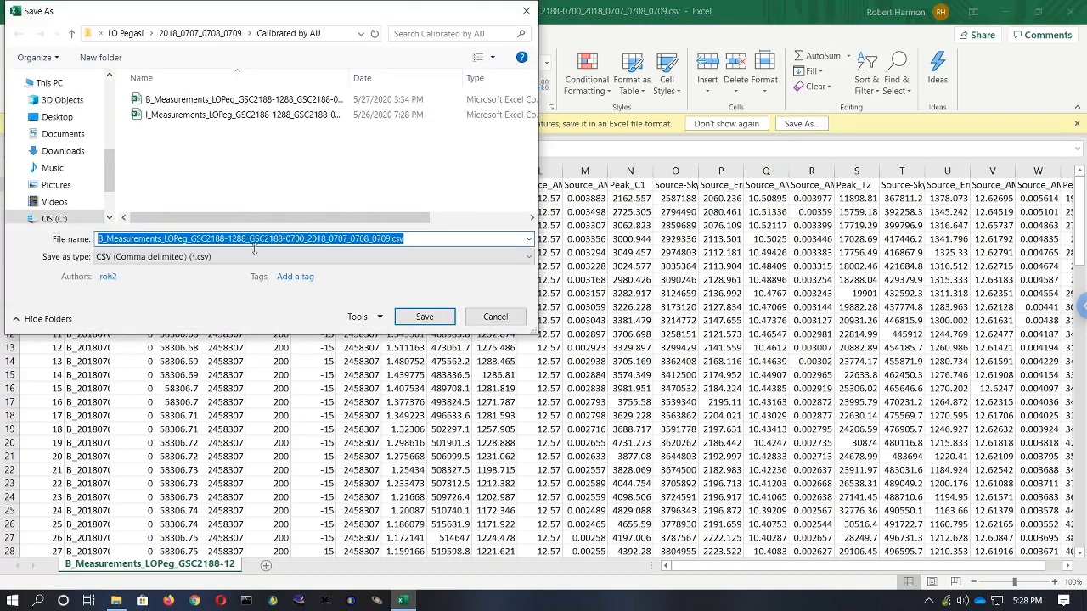
click(247, 258)
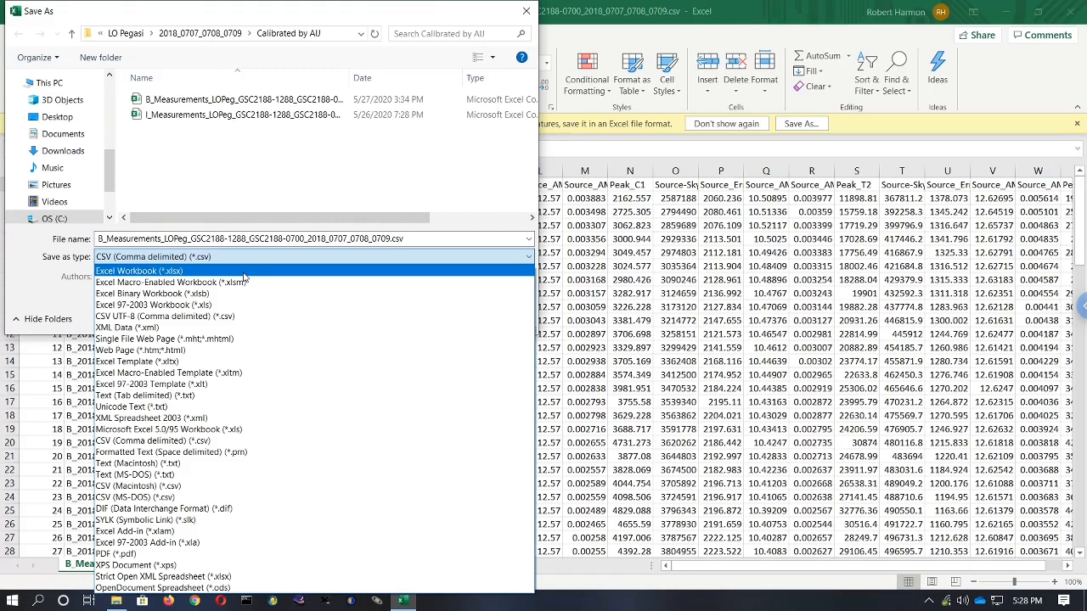
click(244, 272)
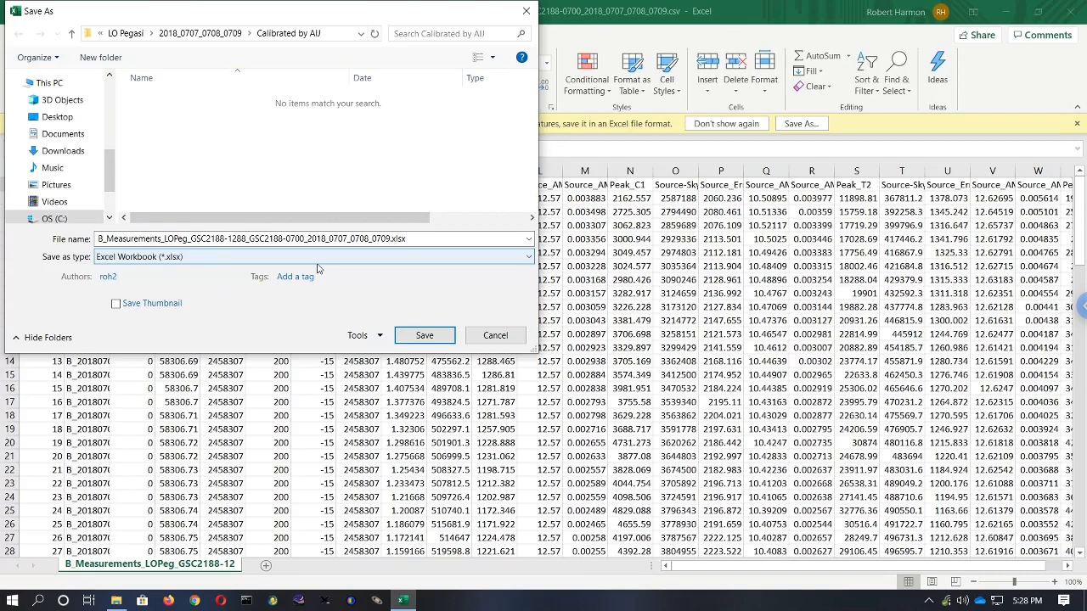
click(425, 335)
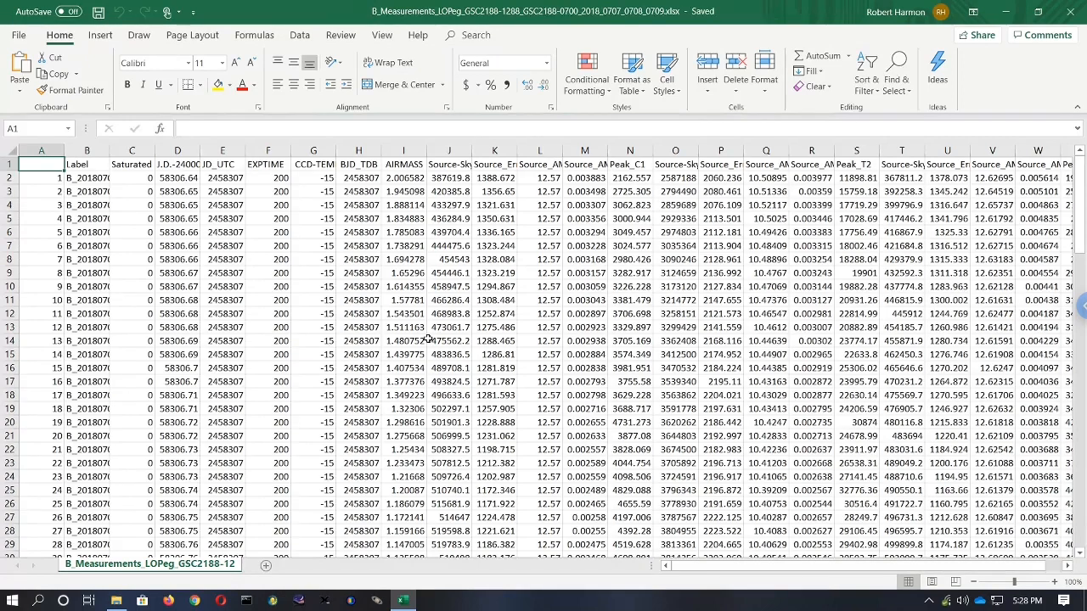
- Select the whole worksheet and autofit the width of all columns
click(10, 149)
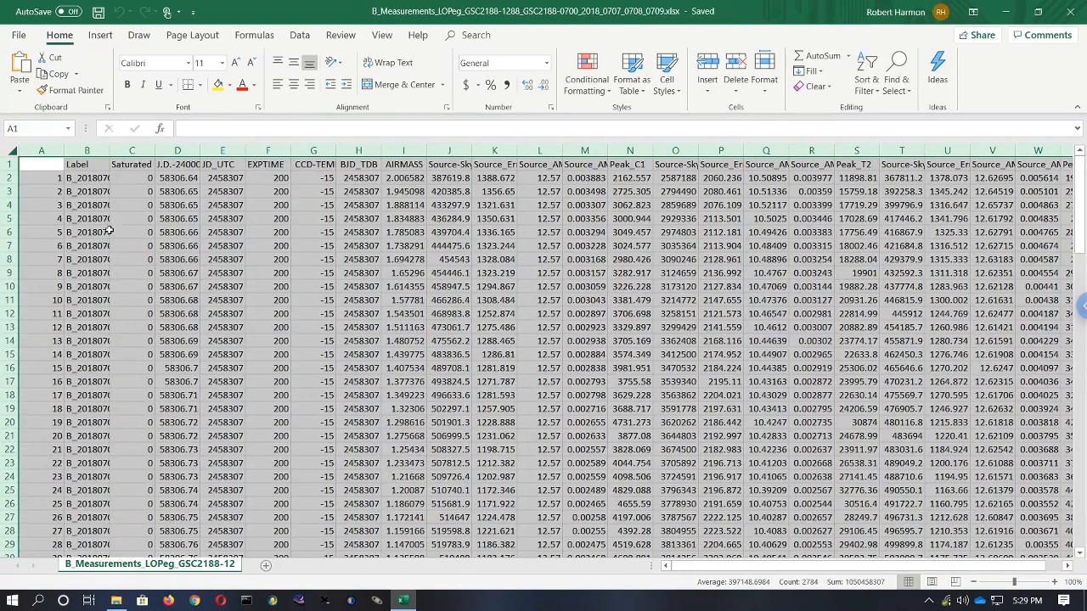
click(767, 90)
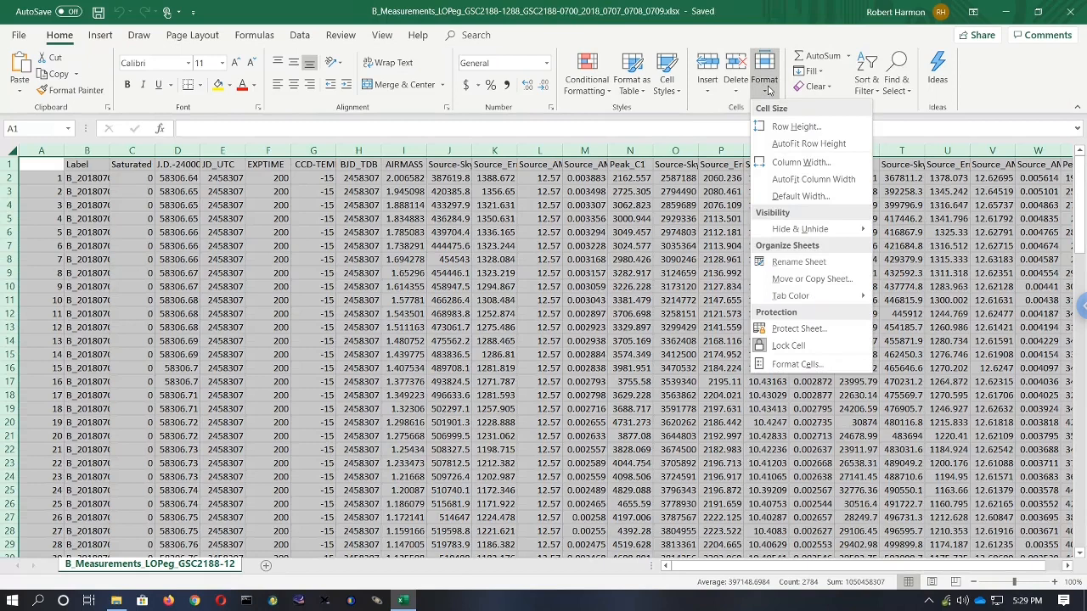
mouse_move(791, 233)
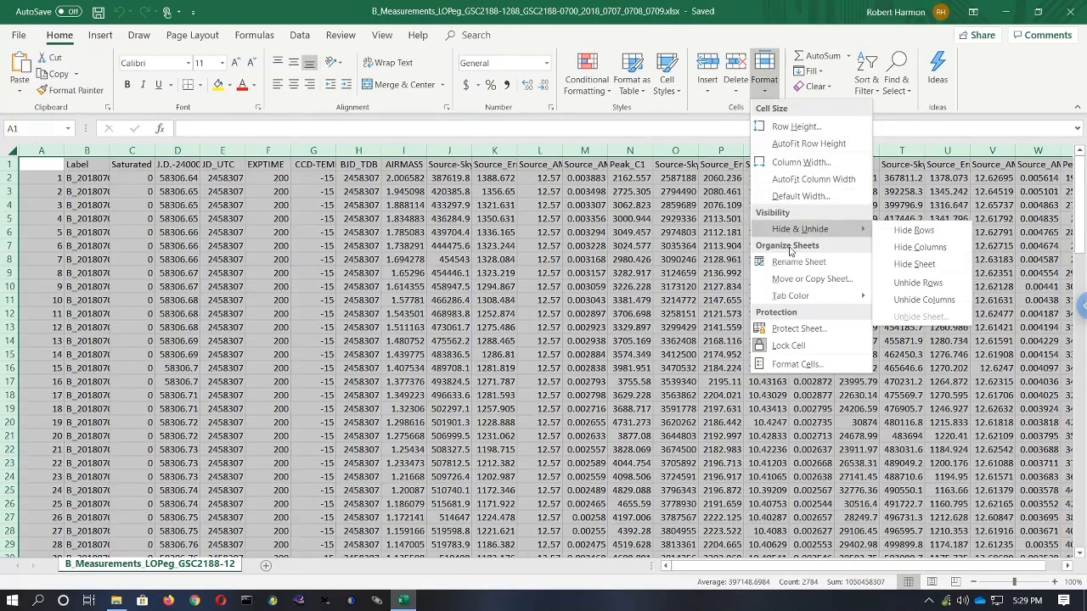
click(784, 181)
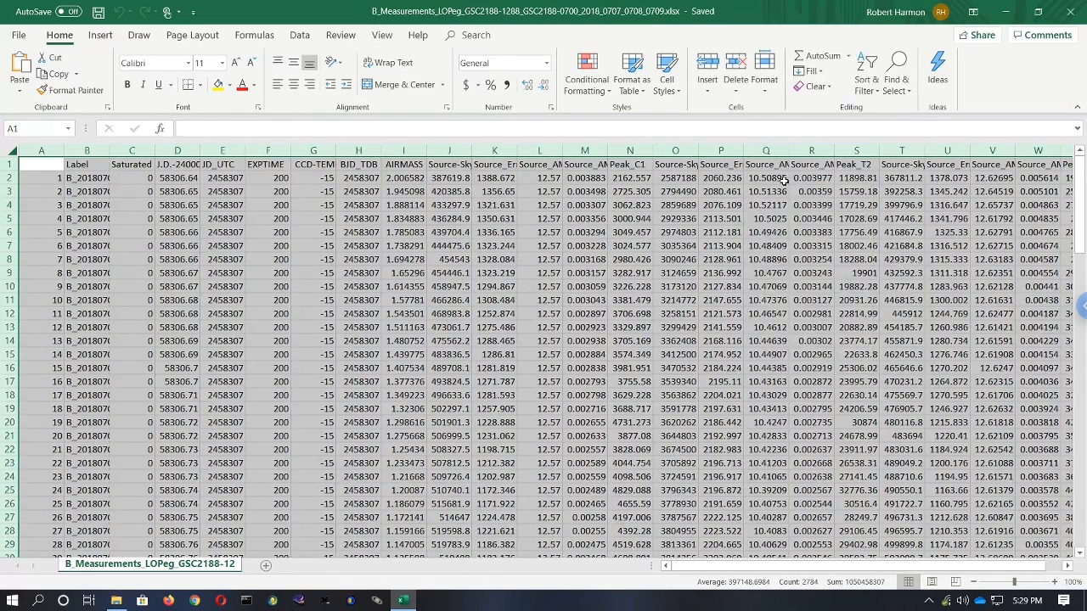
click(389, 303)
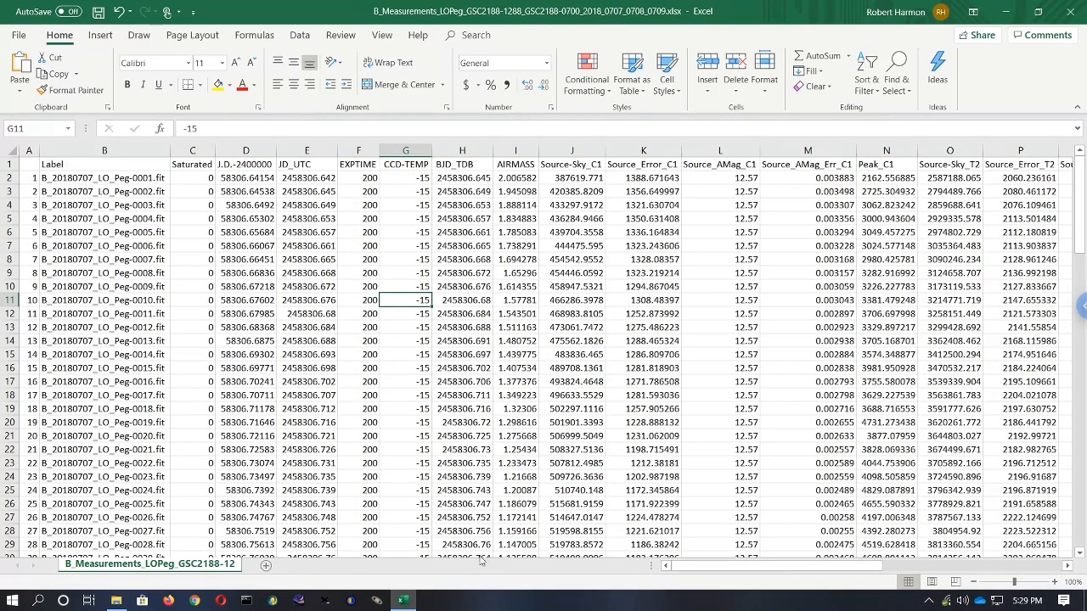
- Freeze the top row so the column headers stay visible while scrolling
click(571, 354)
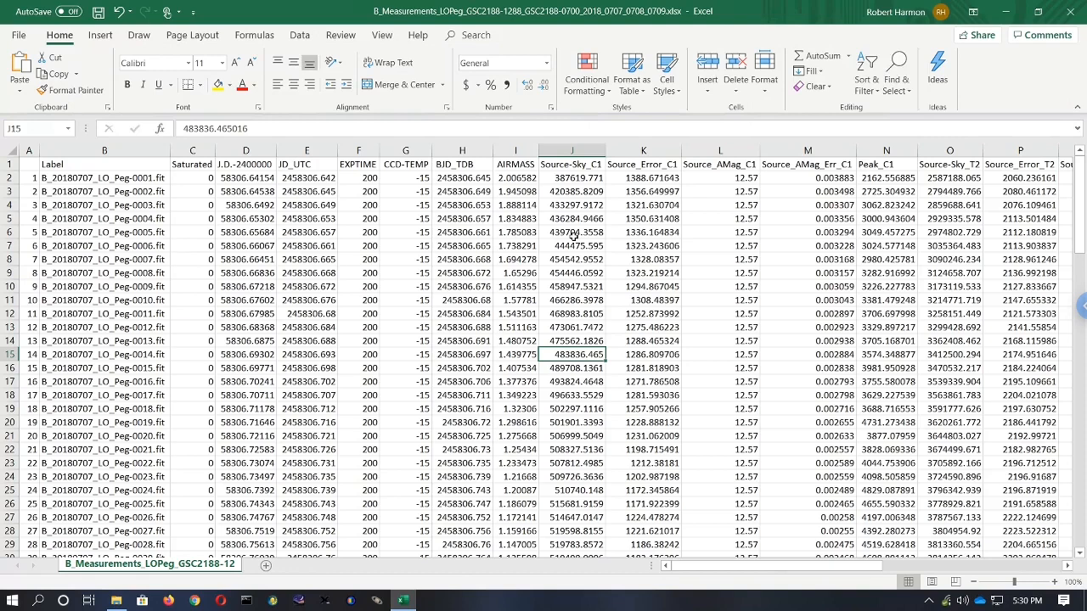
click(382, 36)
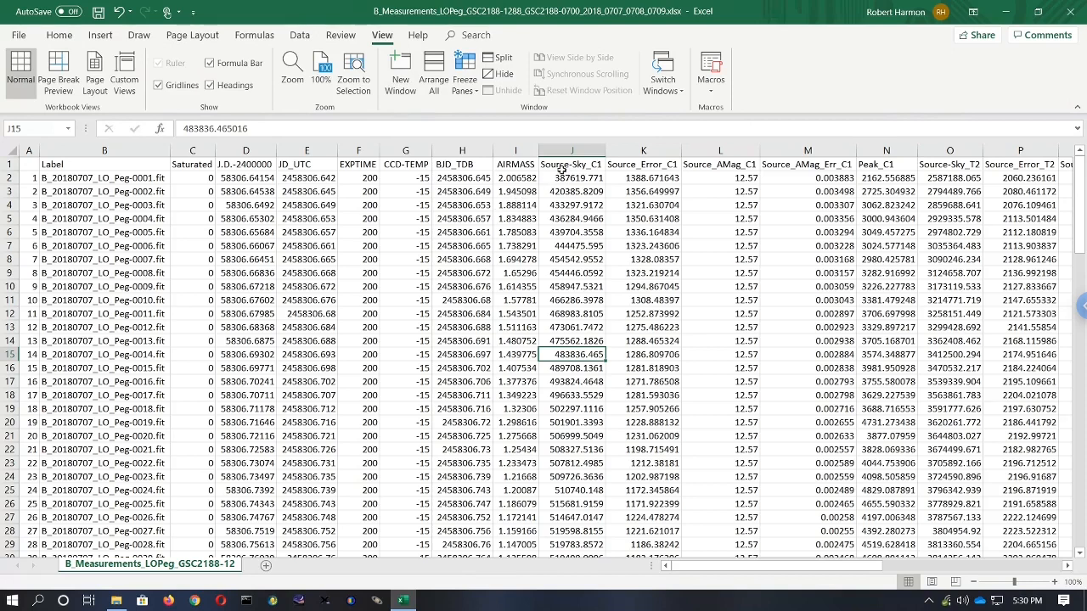
click(469, 81)
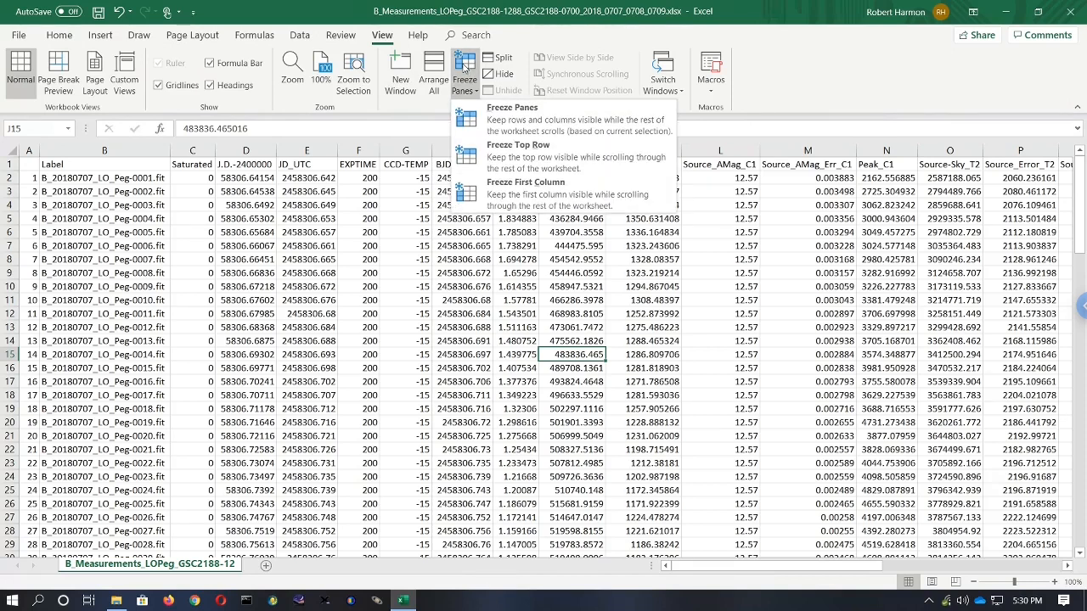
click(519, 149)
scroll(523, 376, down, 5)
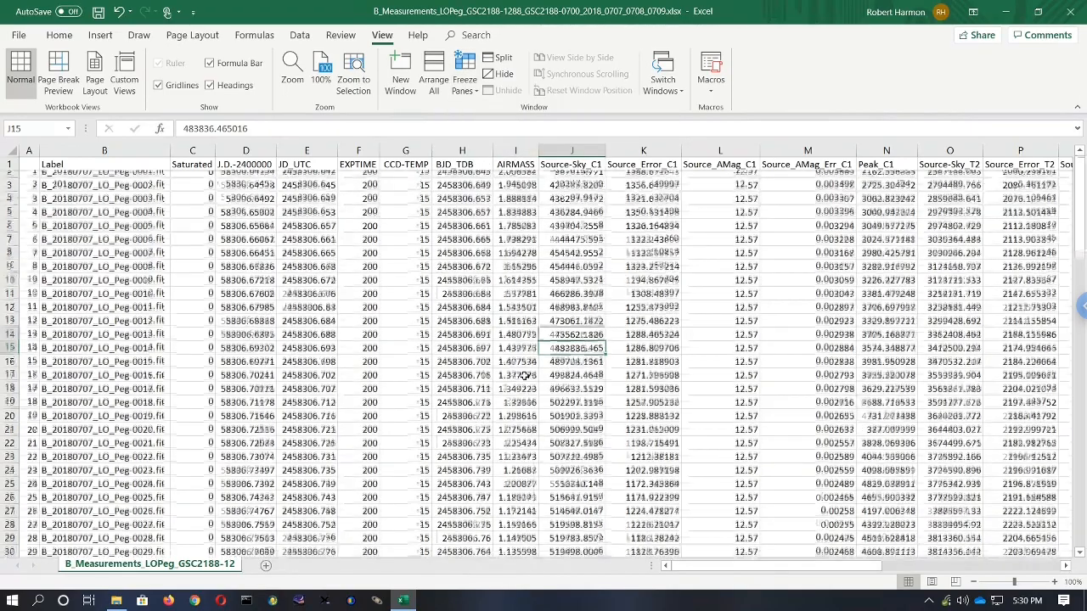
scroll(527, 376, up, 5)
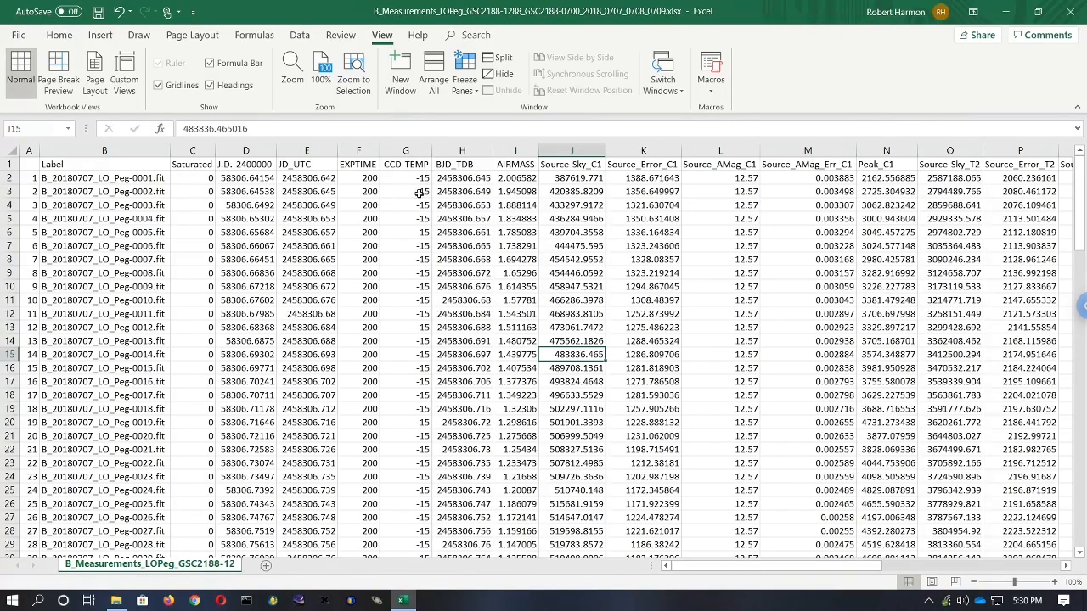
- Delete row 2, the first data row for B_20180707_LO_Peg-0001.fit
click(519, 178)
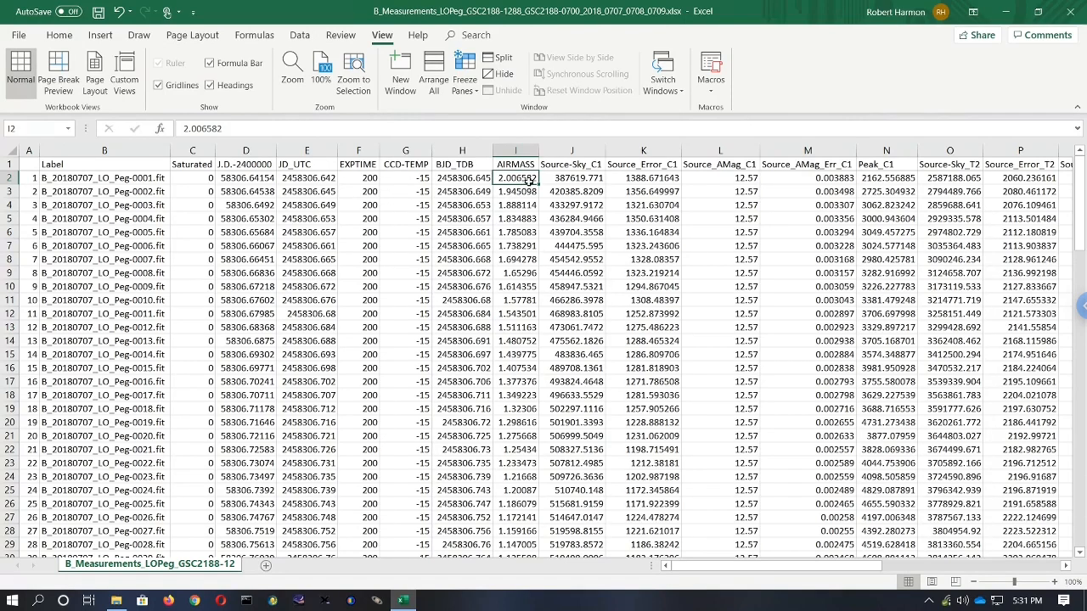
click(8, 178)
right_click(12, 180)
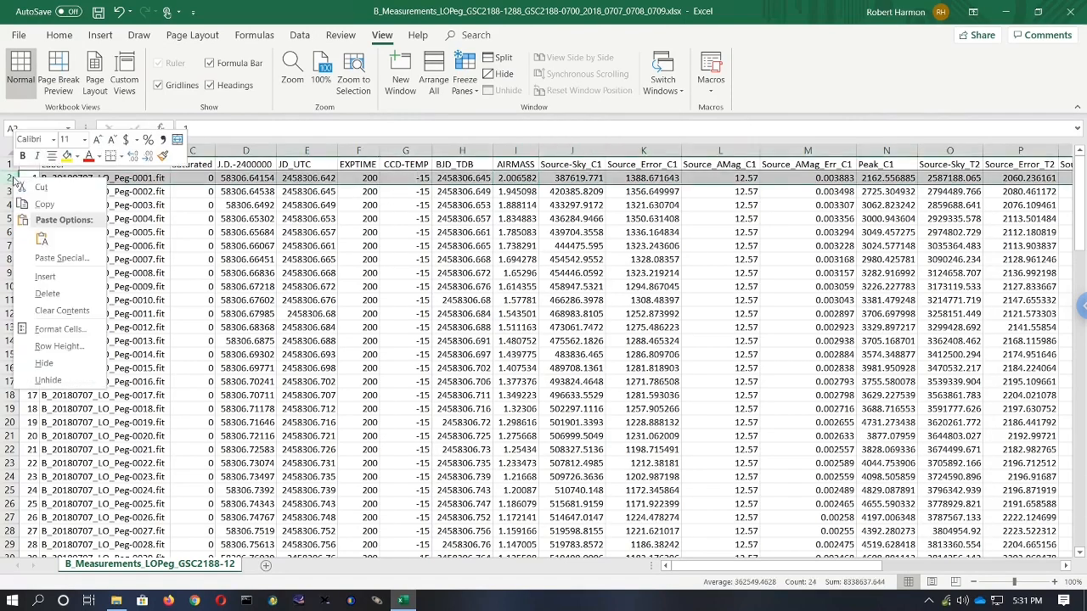
click(41, 292)
click(162, 272)
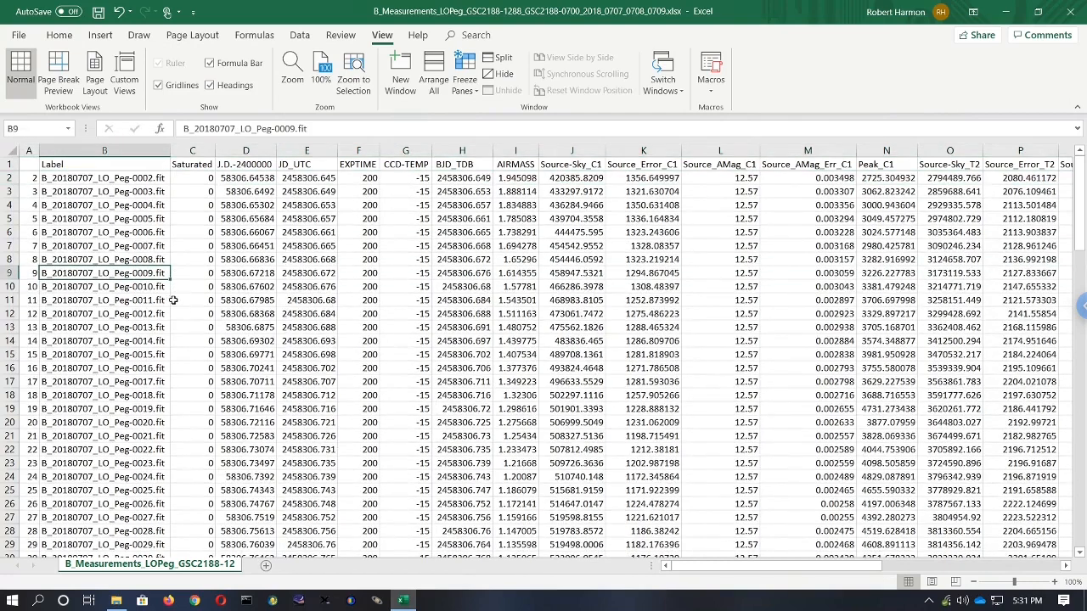
- Scroll through the Label column to examine the sequence of image files from each night
scroll(190, 318, down, 4)
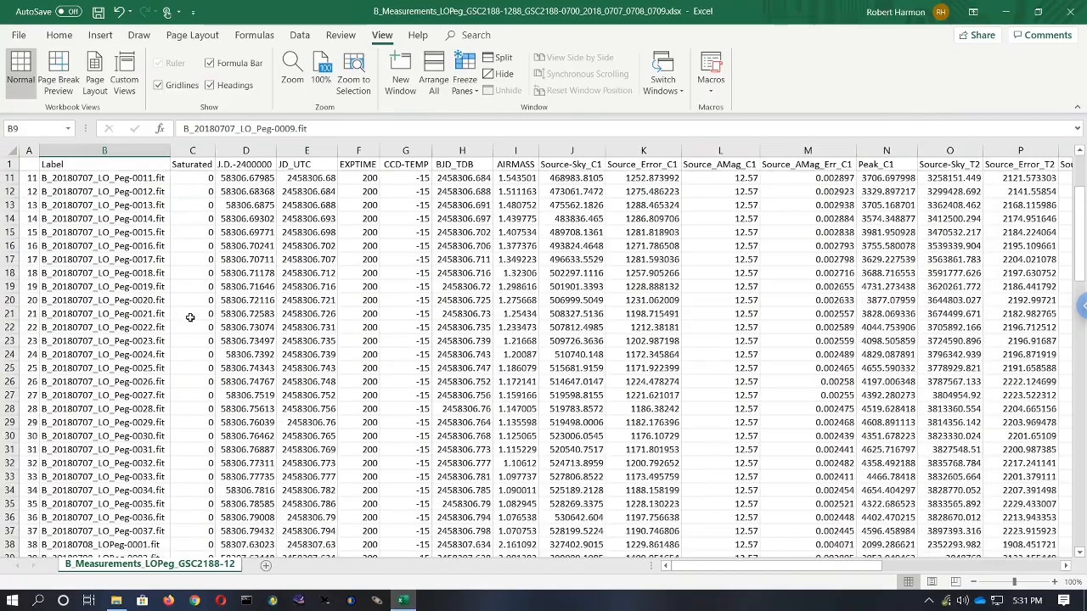
scroll(190, 318, down, 2)
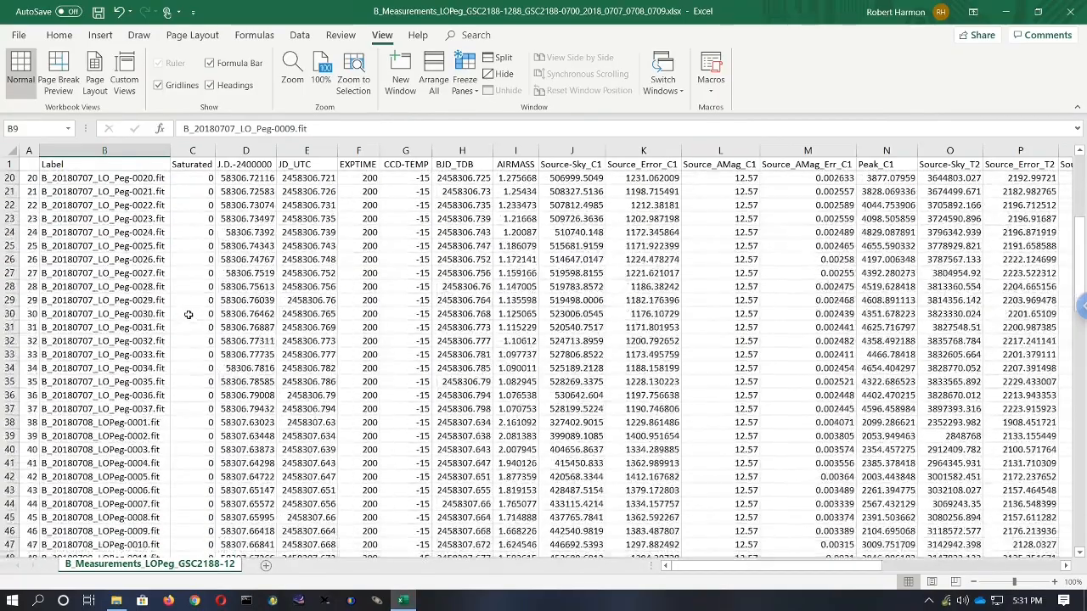
scroll(189, 315, down, 1)
scroll(188, 315, down, 1)
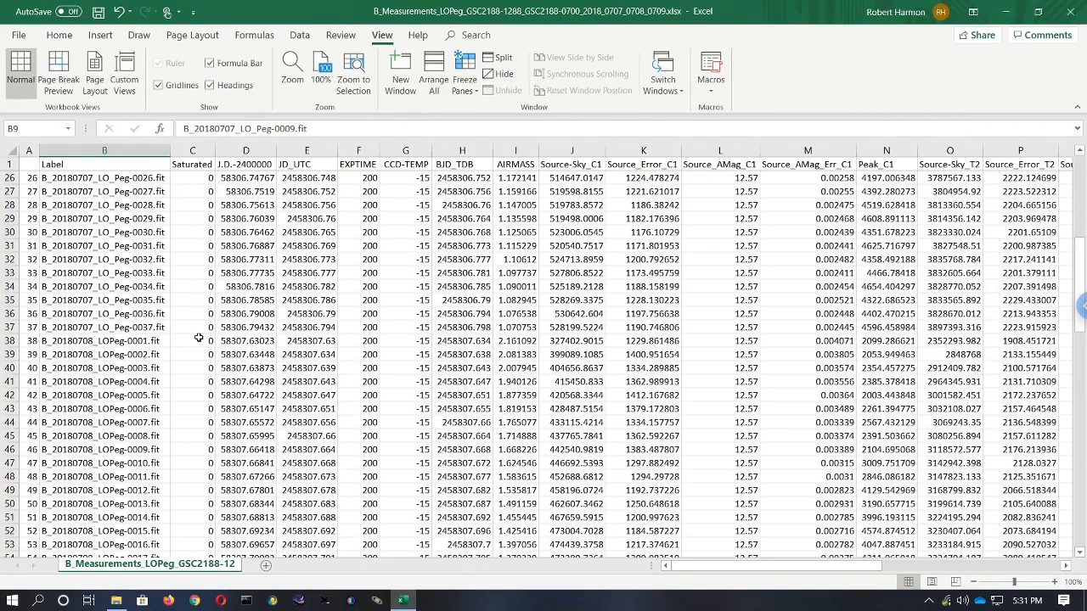
scroll(198, 337, down, 1)
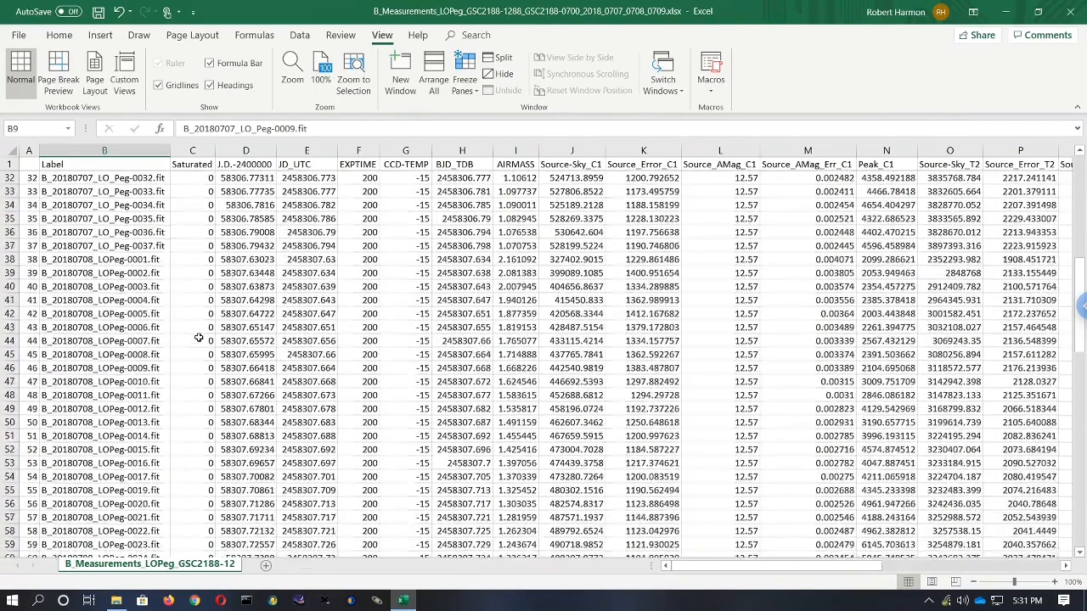
scroll(198, 338, down, 2)
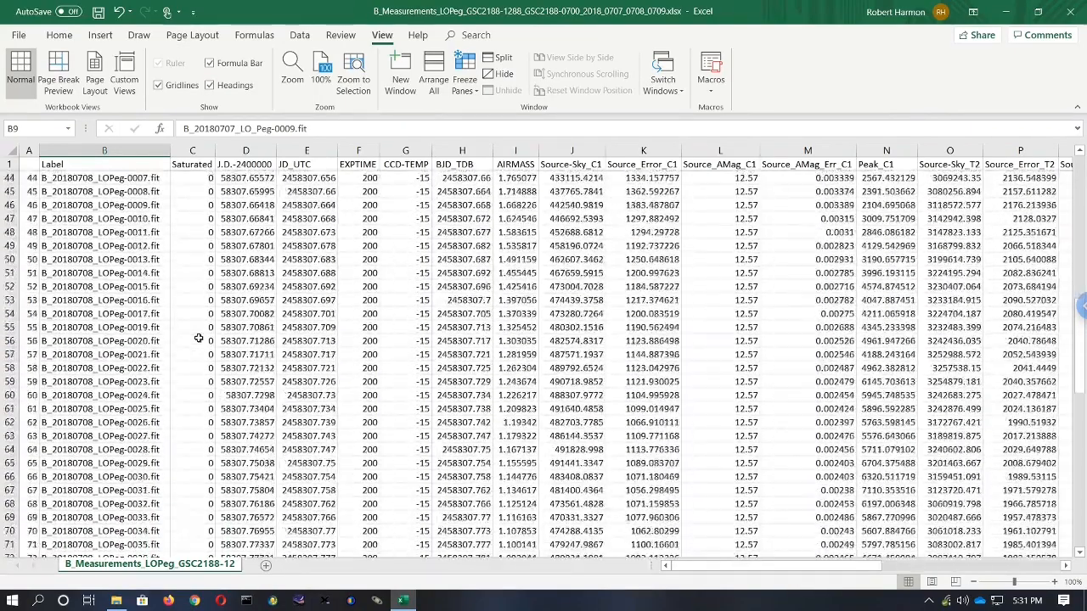
scroll(198, 338, down, 1)
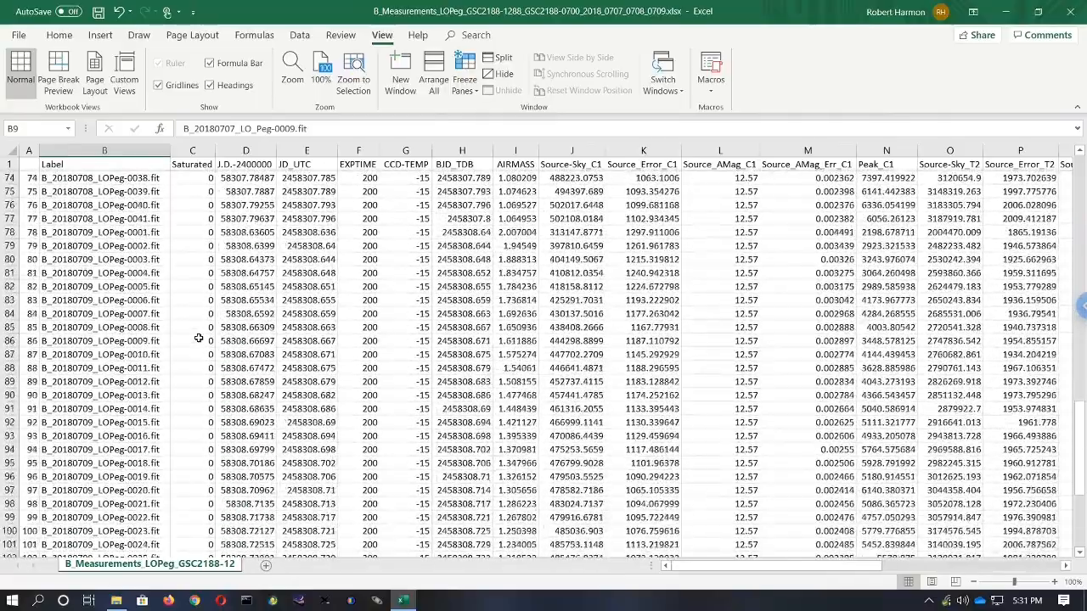
scroll(198, 338, down, 1)
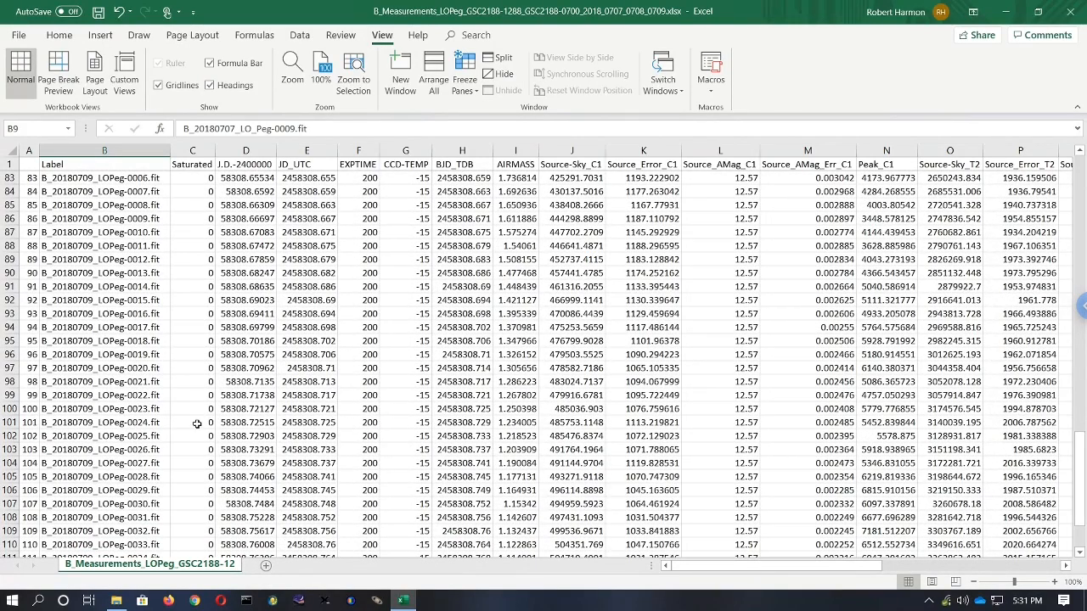
scroll(196, 423, down, 2)
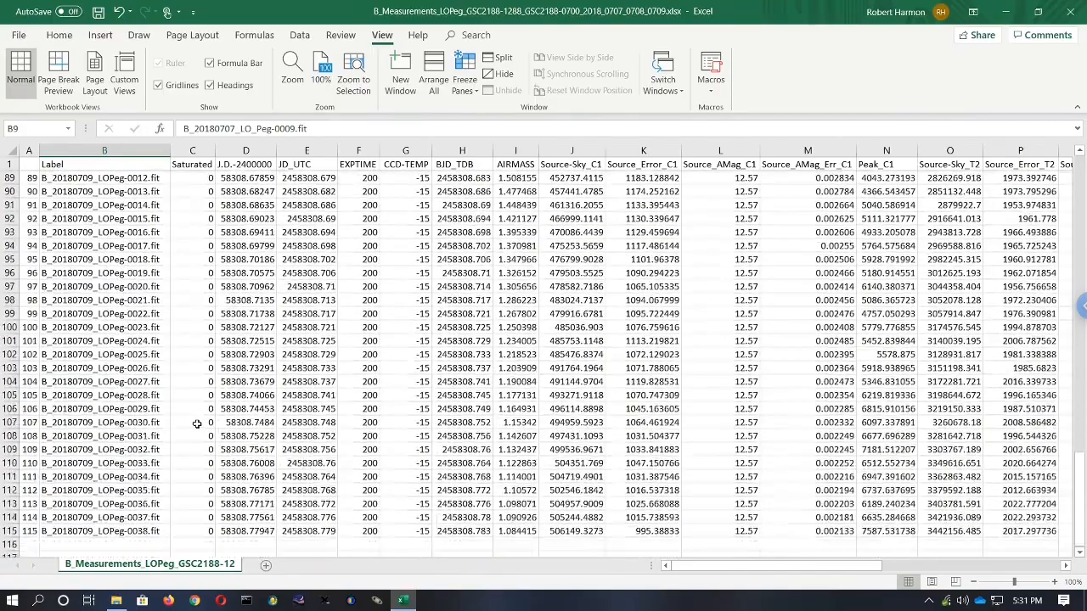
scroll(196, 423, up, 7)
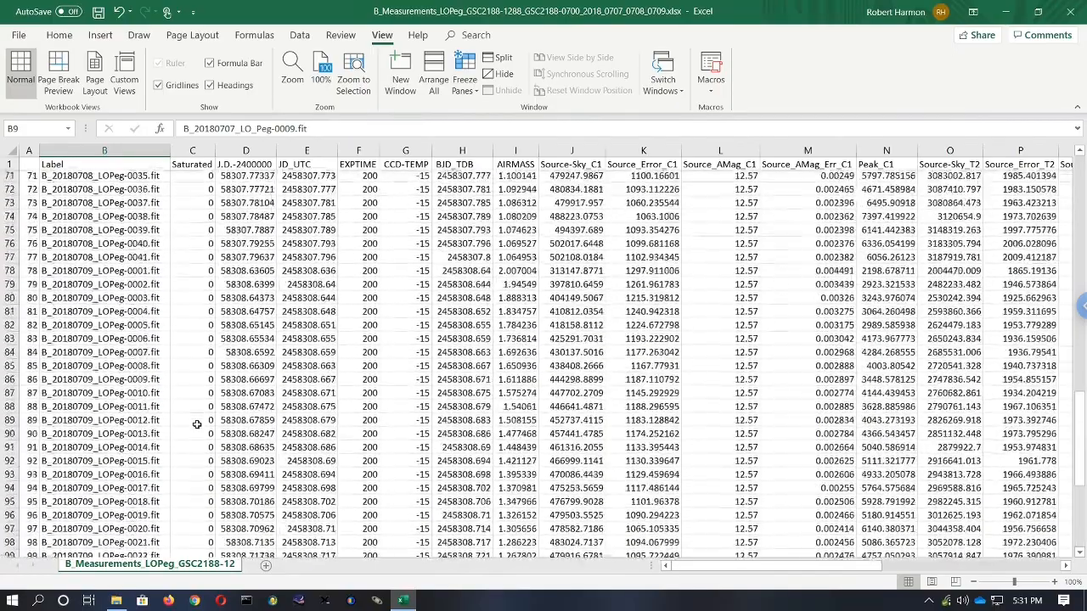
scroll(196, 422, up, 2)
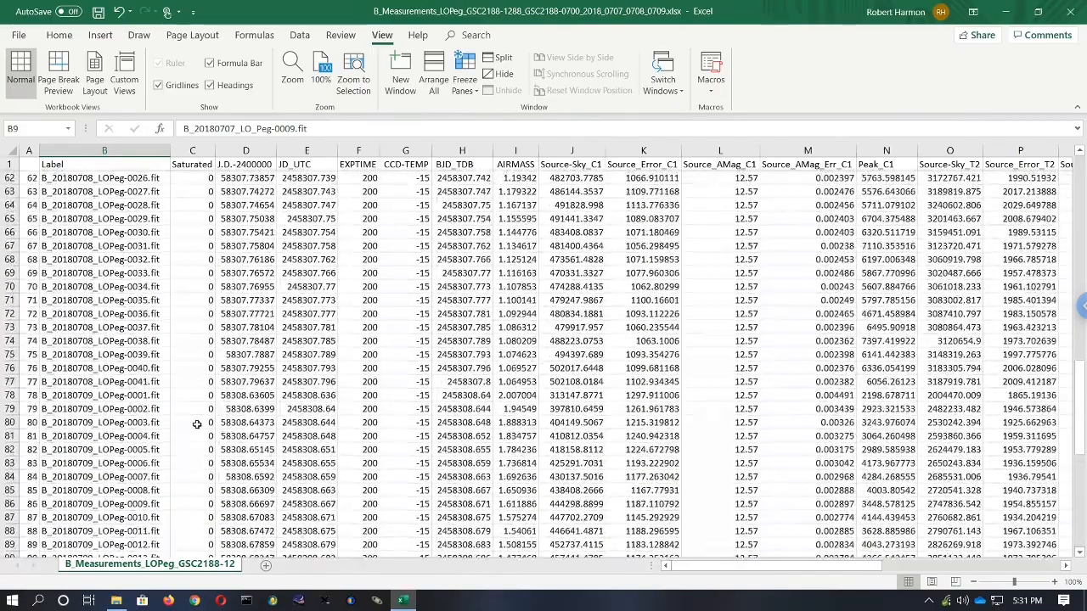
scroll(156, 386, up, 3)
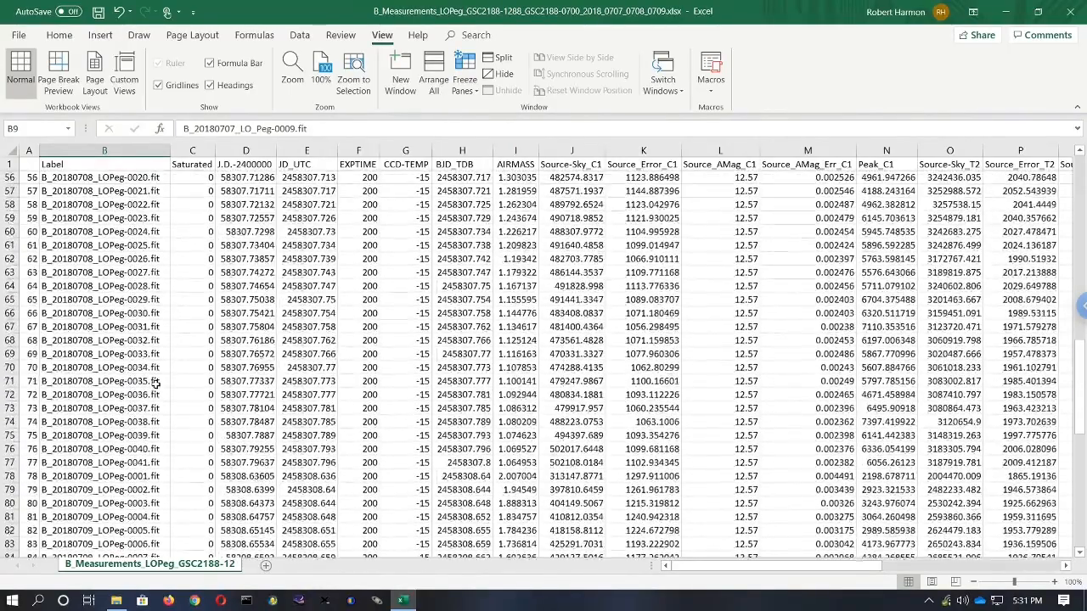
scroll(157, 386, up, 3)
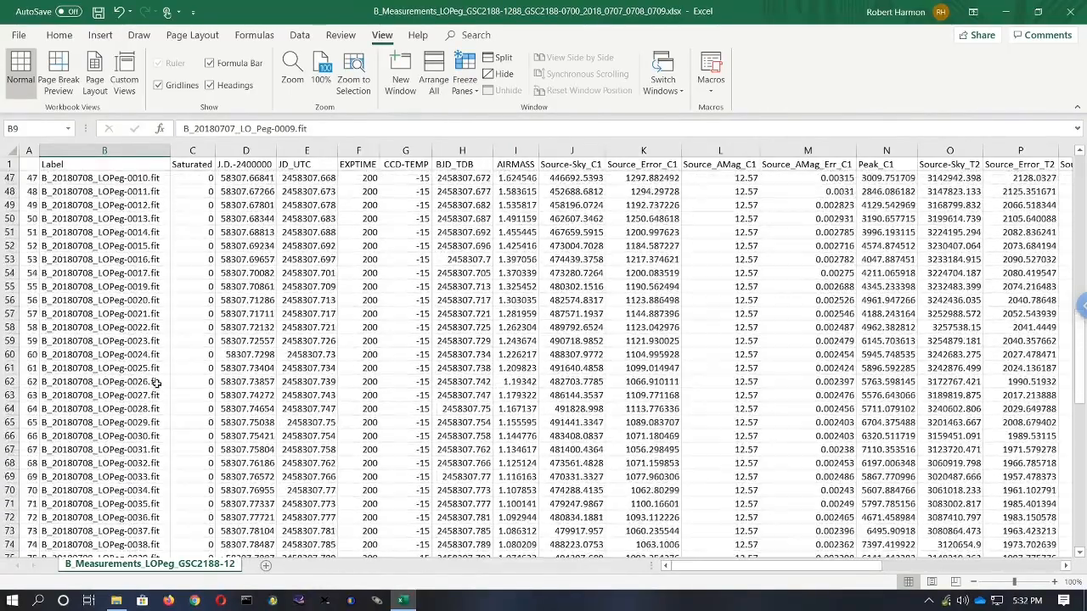
scroll(156, 383, up, 5)
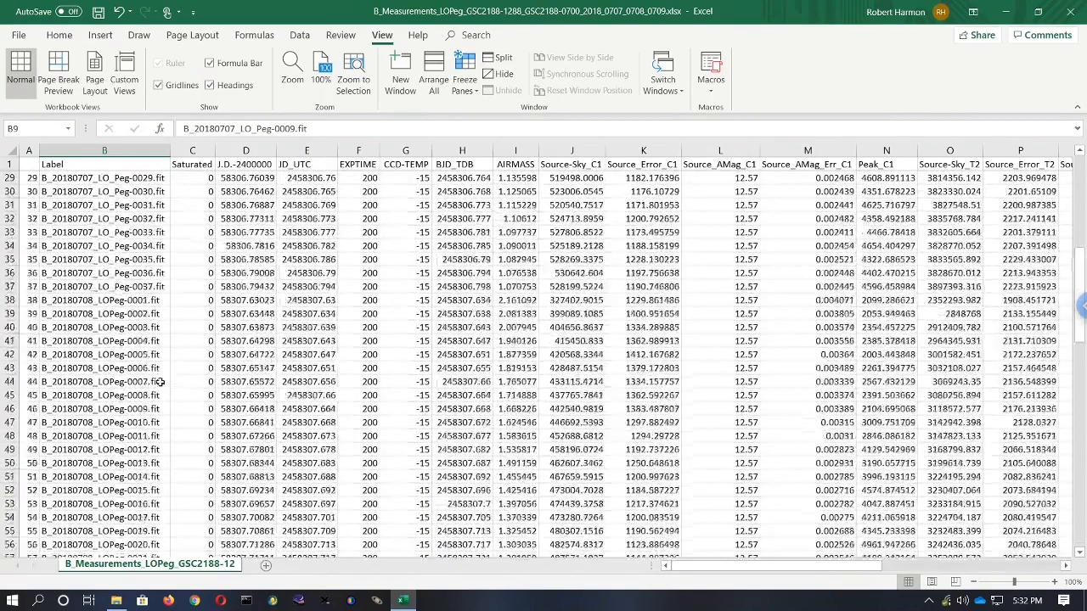
- Delete rows 38 to 40, the first three 20180708 frames (LOPeg-0001 to LOPeg-0003.fit)
click(97, 287)
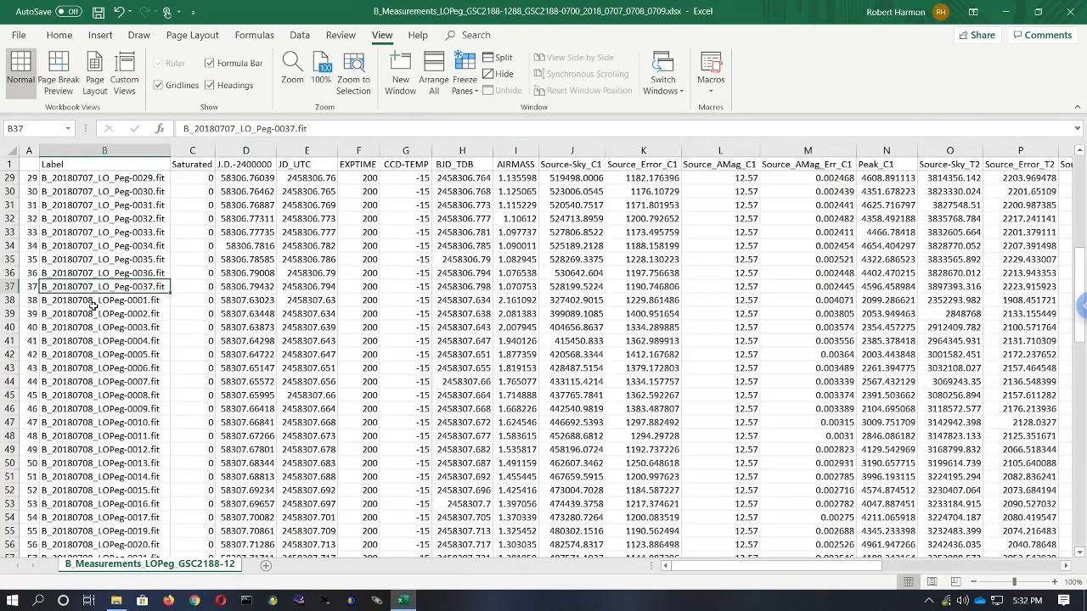
click(93, 302)
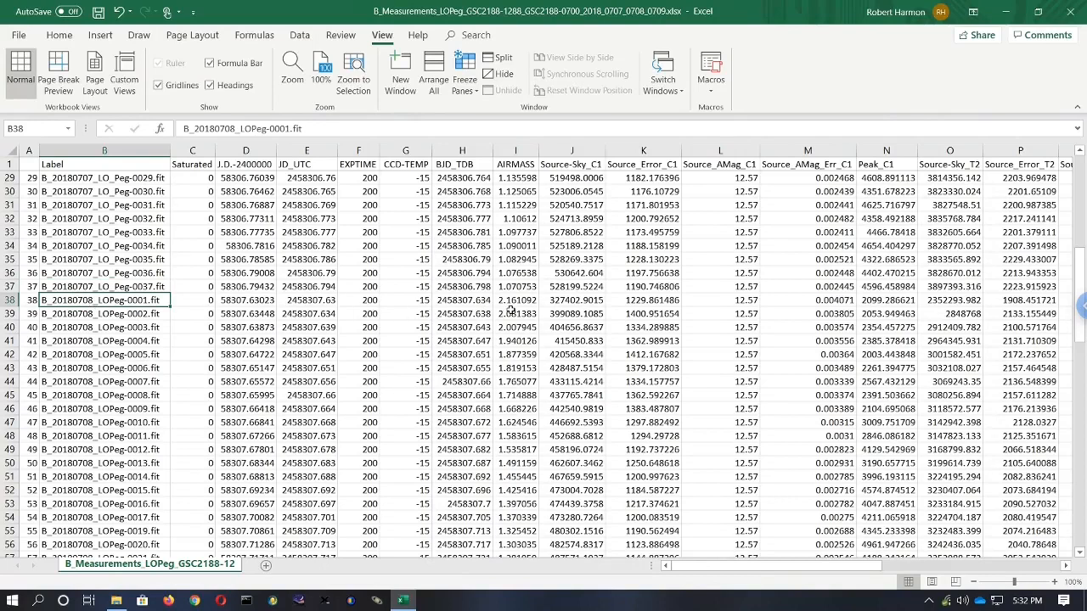
drag(514, 303, 512, 330)
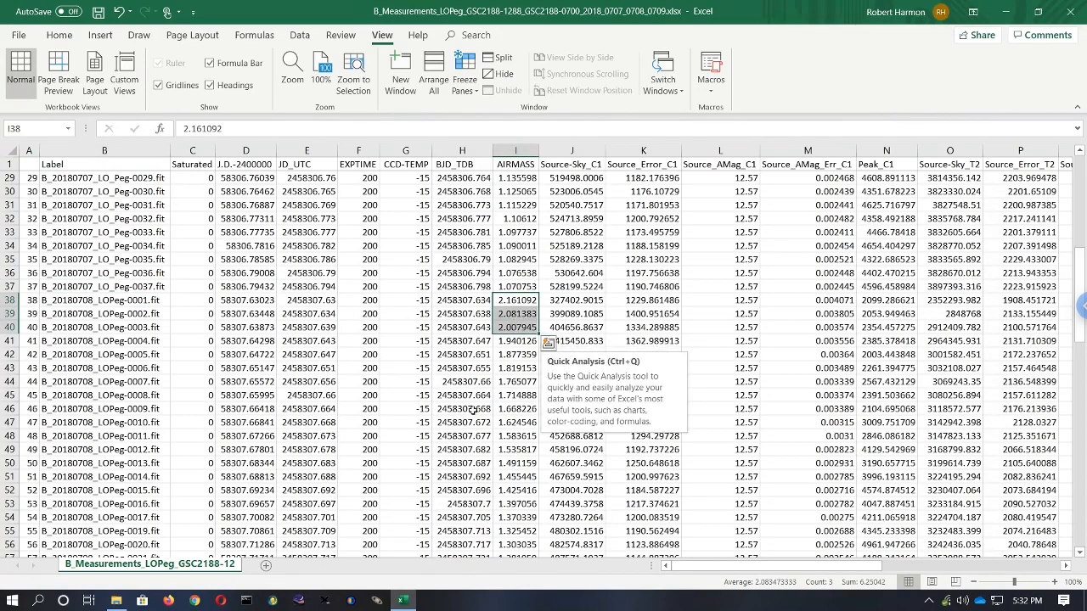
click(10, 301)
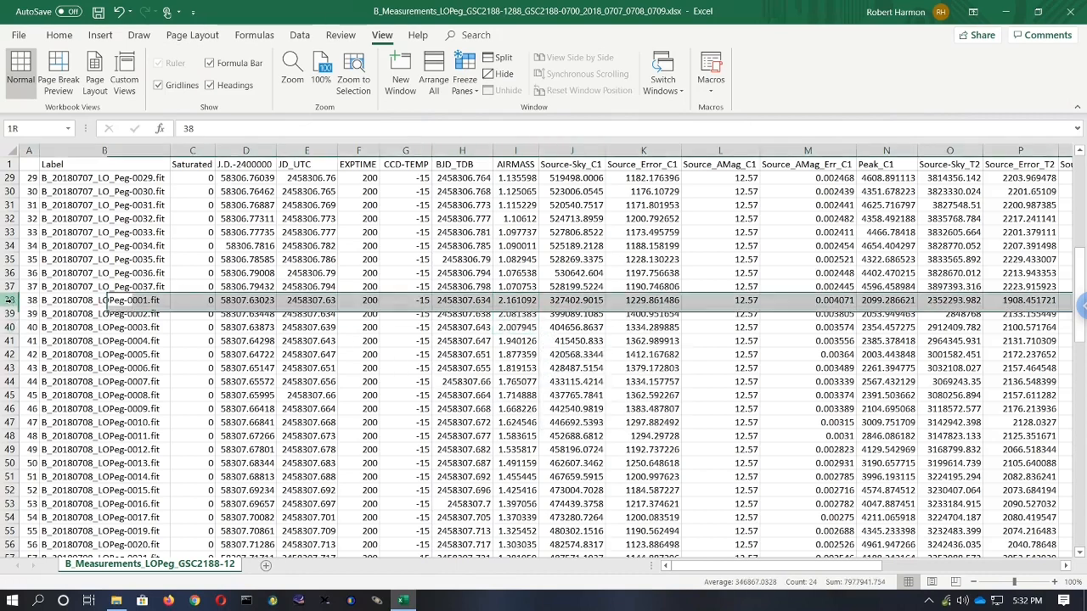
drag(10, 302, 10, 330)
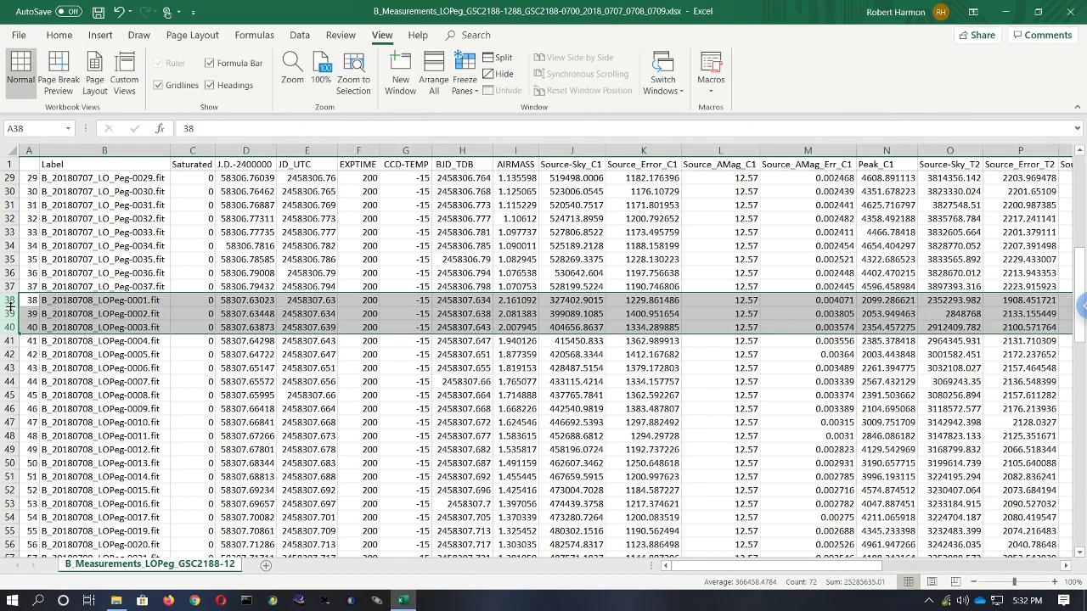
right_click(10, 301)
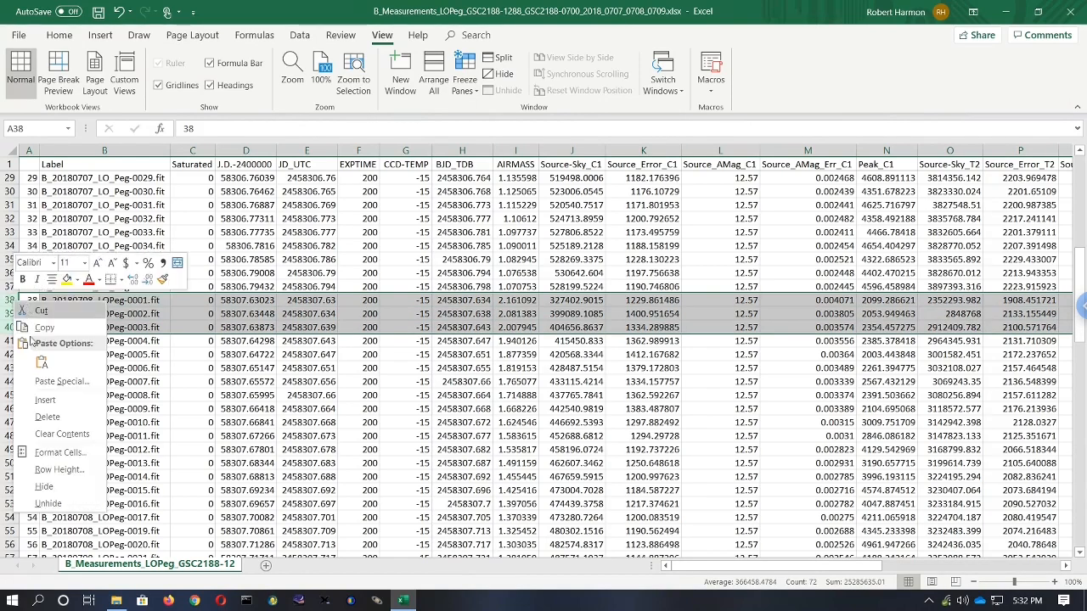
click(47, 418)
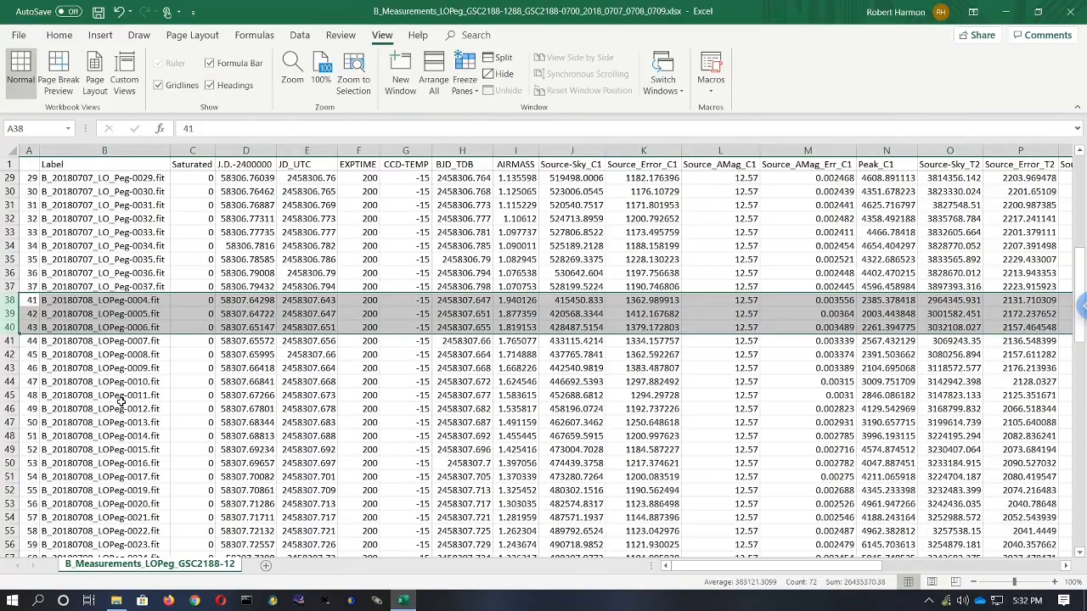
- Delete the row for B_20180709_LOPeg-0001.fit, the first frame of the third night
click(119, 397)
scroll(121, 408, down, 4)
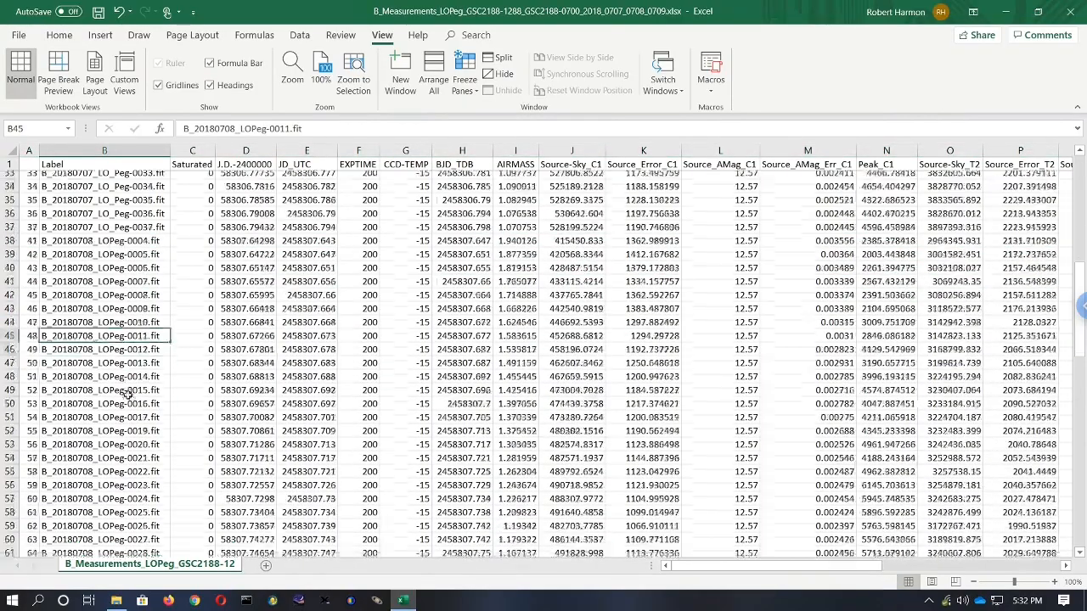
scroll(127, 394, down, 6)
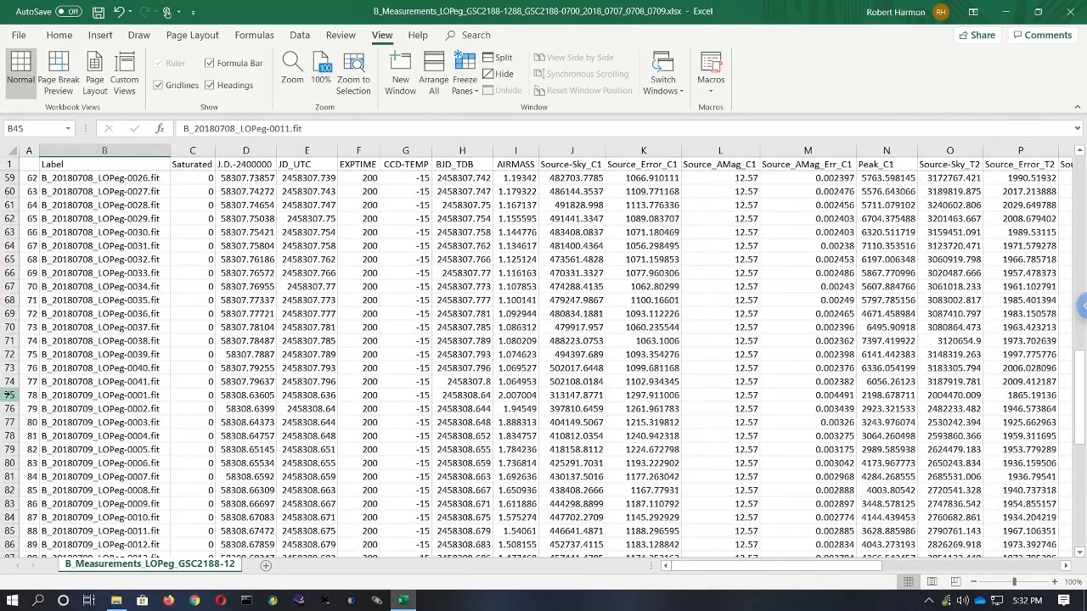
click(8, 395)
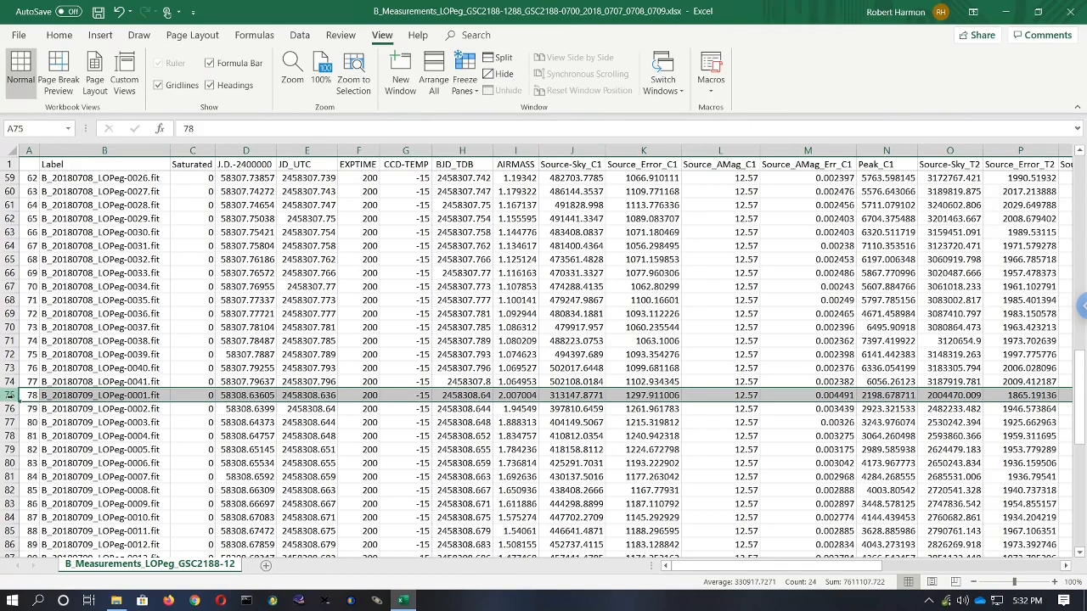
right_click(10, 396)
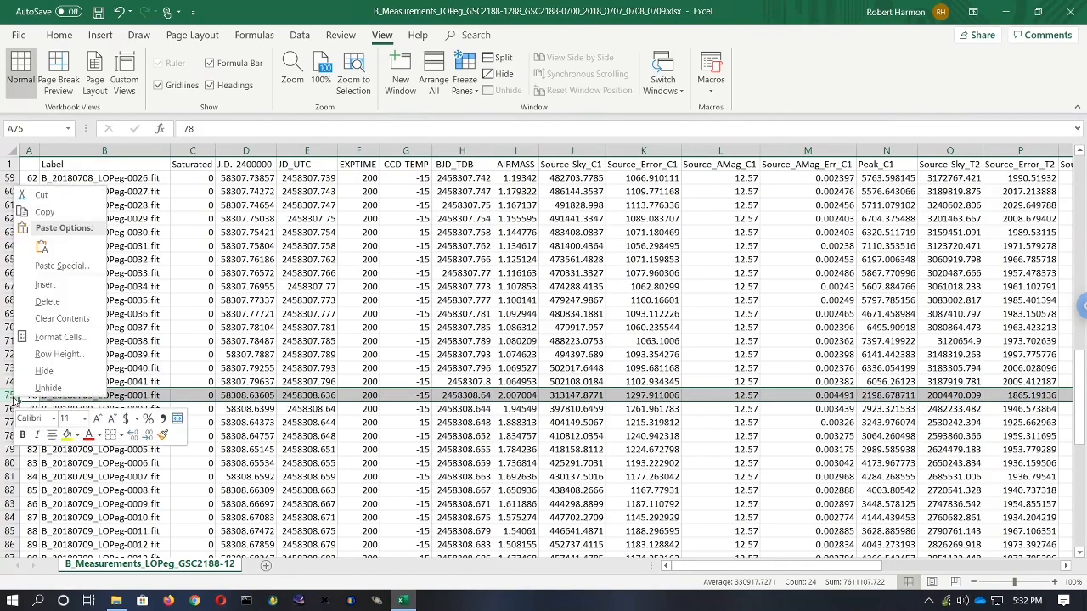
click(48, 302)
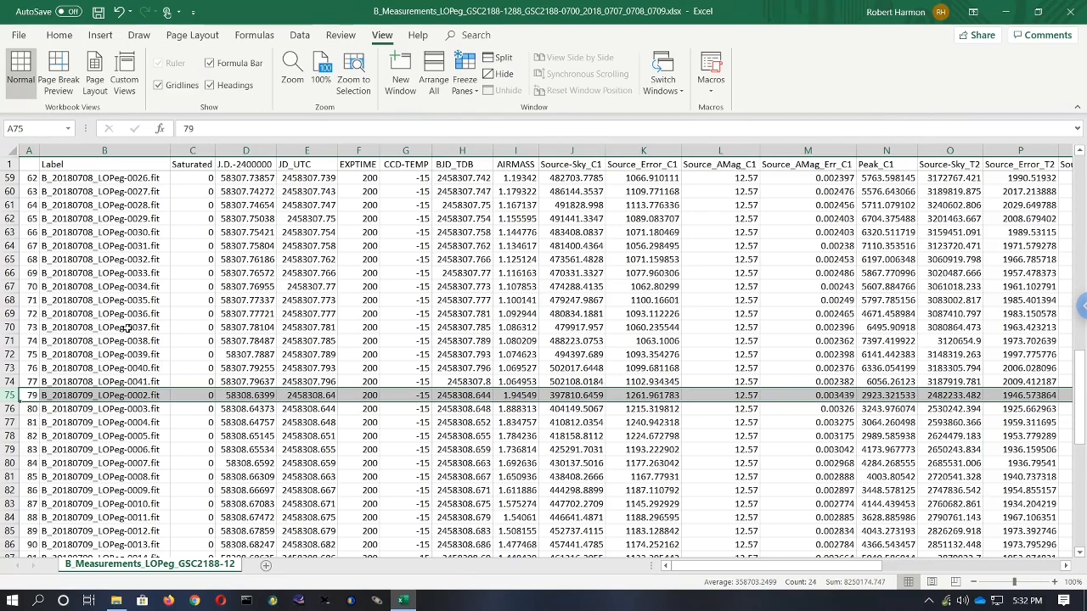
- Hide columns C through G, from Saturated to CCD-TEMP
click(344, 314)
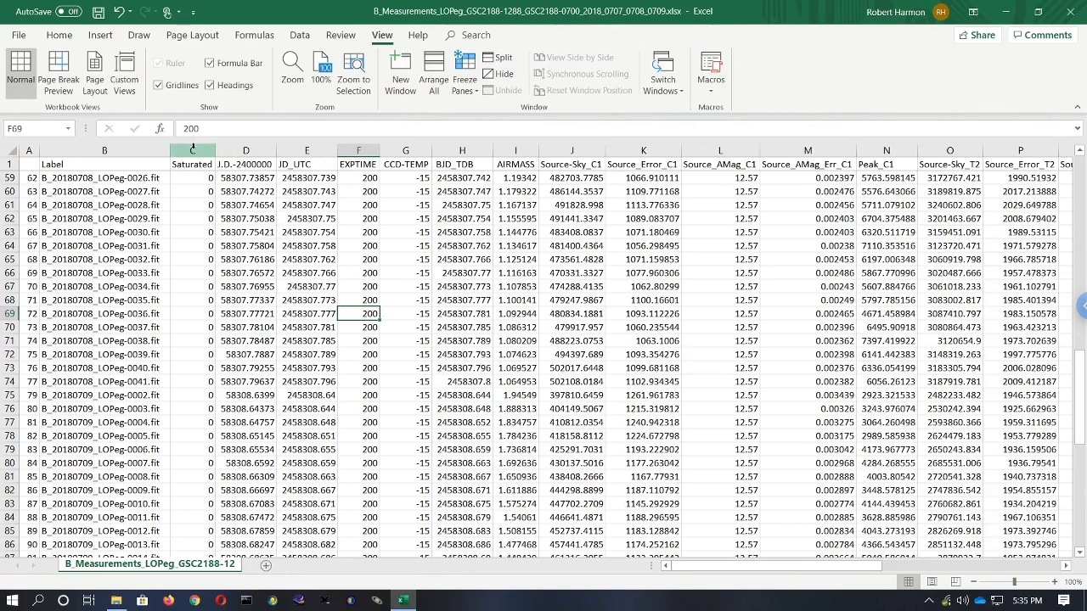
drag(193, 150, 395, 146)
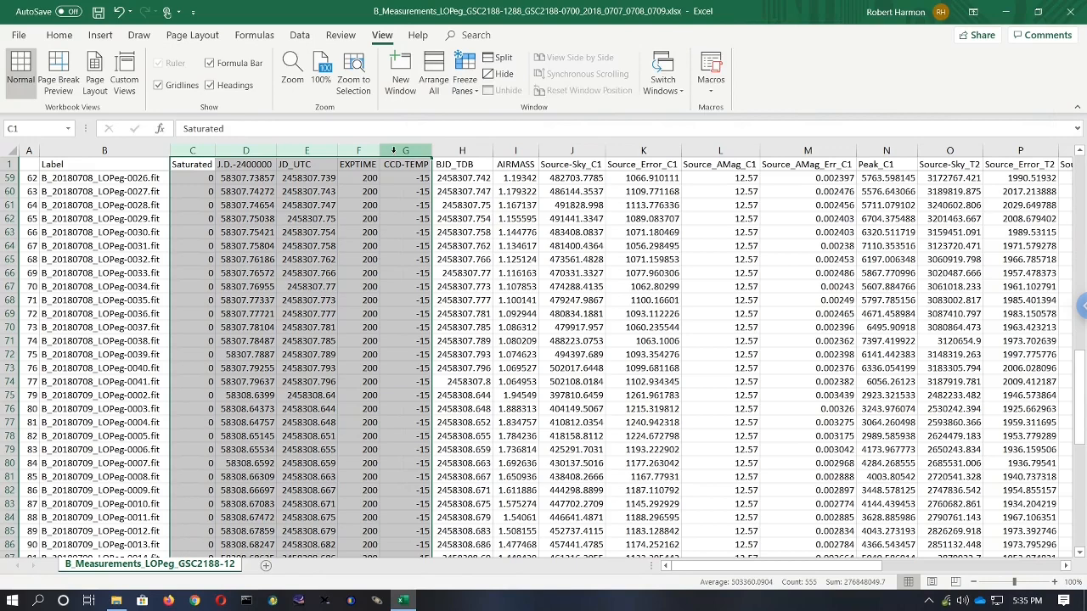
right_click(393, 150)
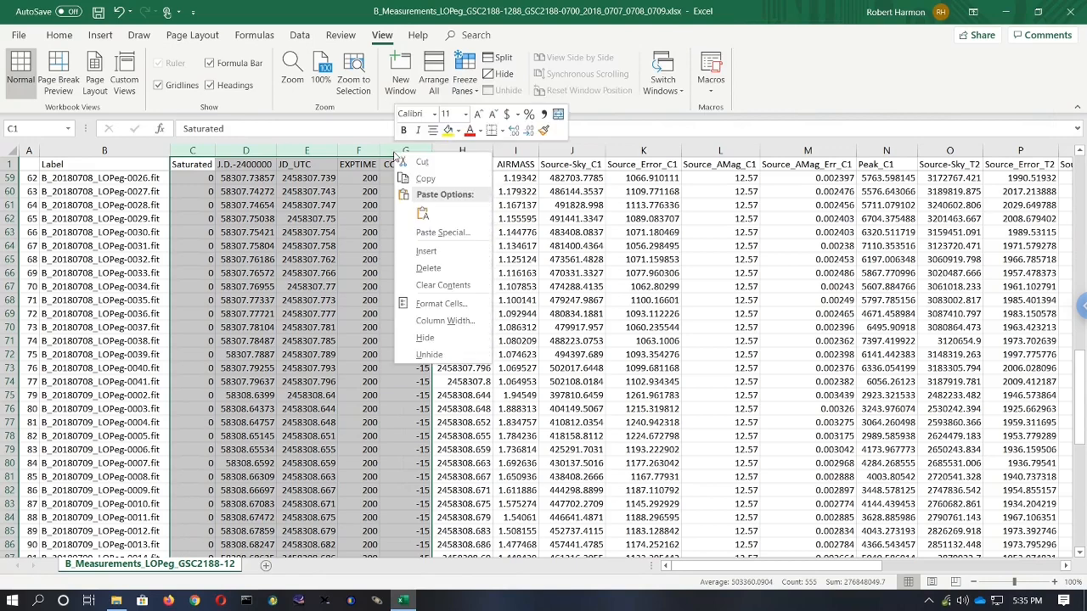
click(433, 339)
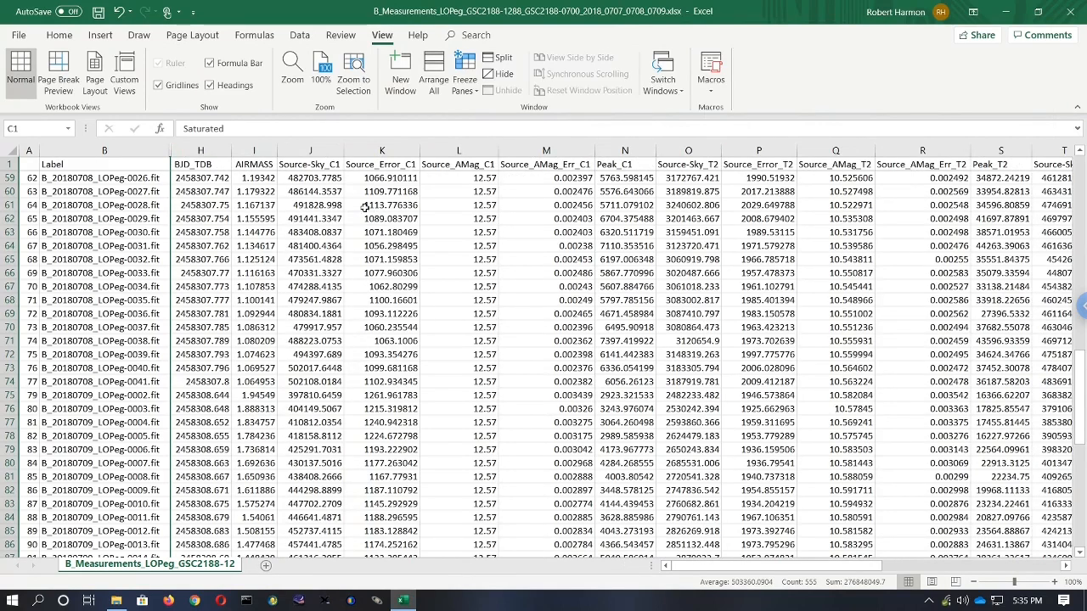
- Hide columns I through P, from AIRMASS to Source_Error_T2
click(259, 150)
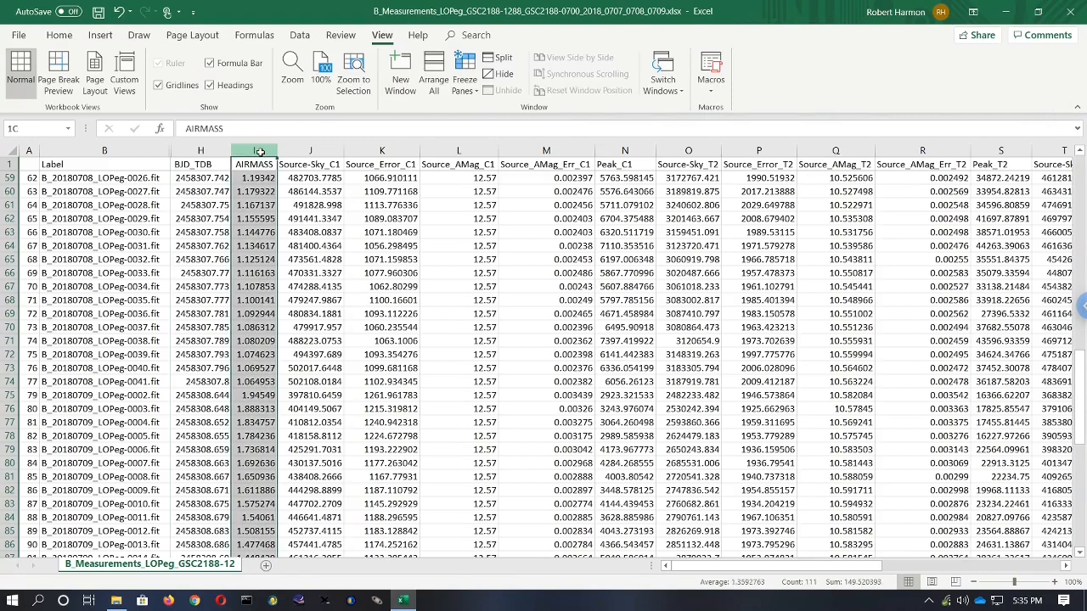
drag(259, 150, 745, 140)
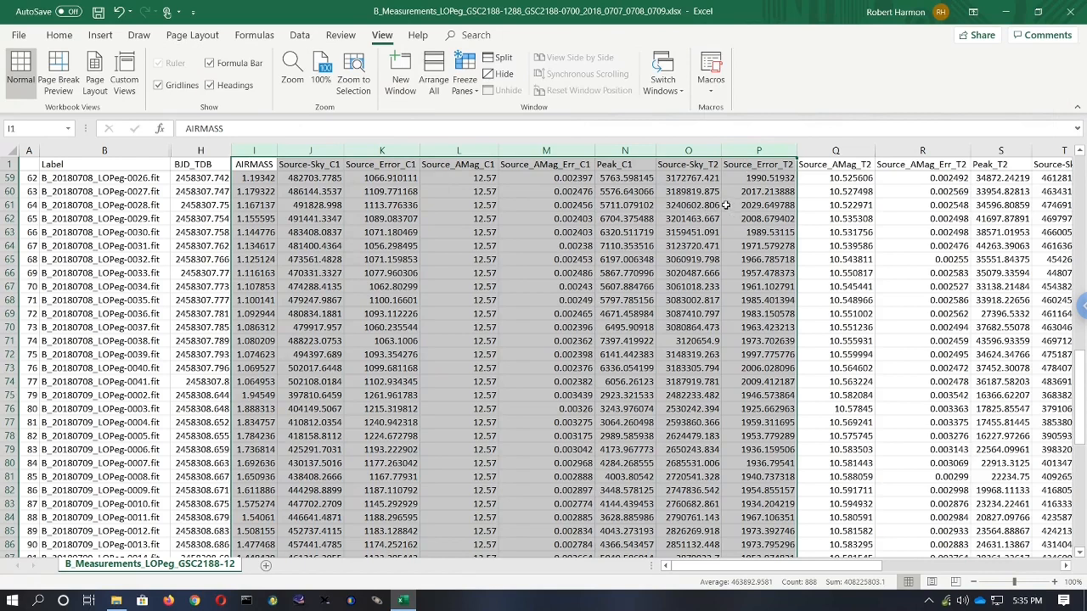
right_click(451, 151)
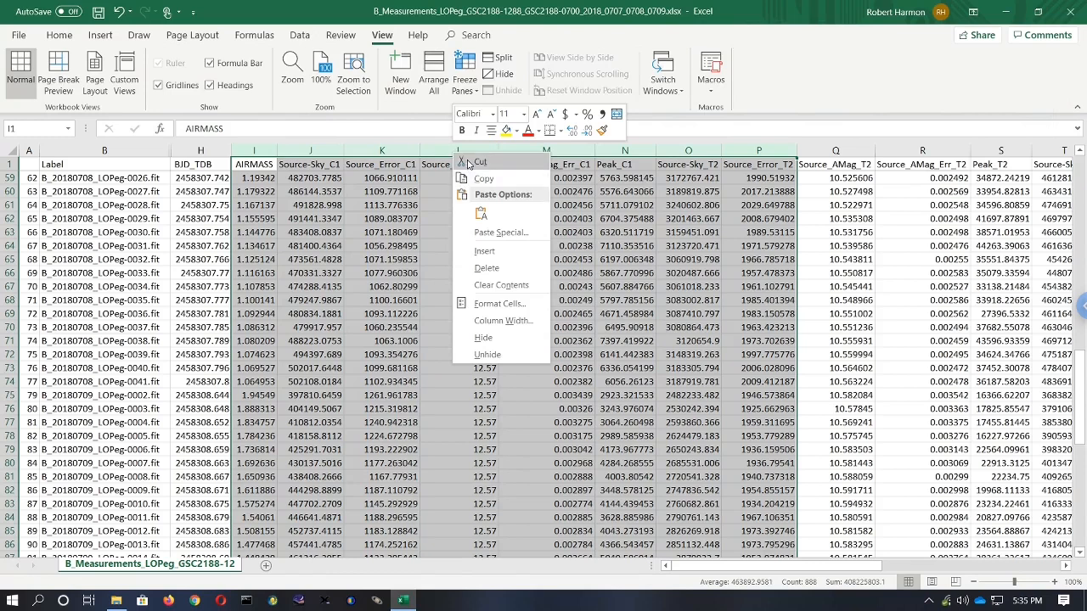
click(483, 339)
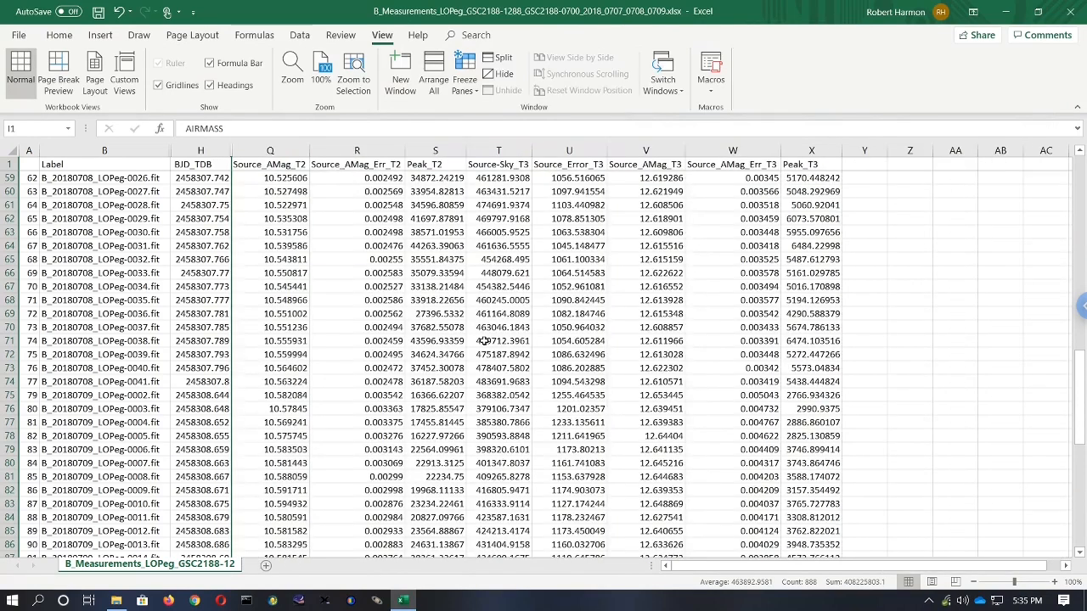
- Hide columns R through X, from Source_AMag_Err_T2 to Peak_T3
click(419, 272)
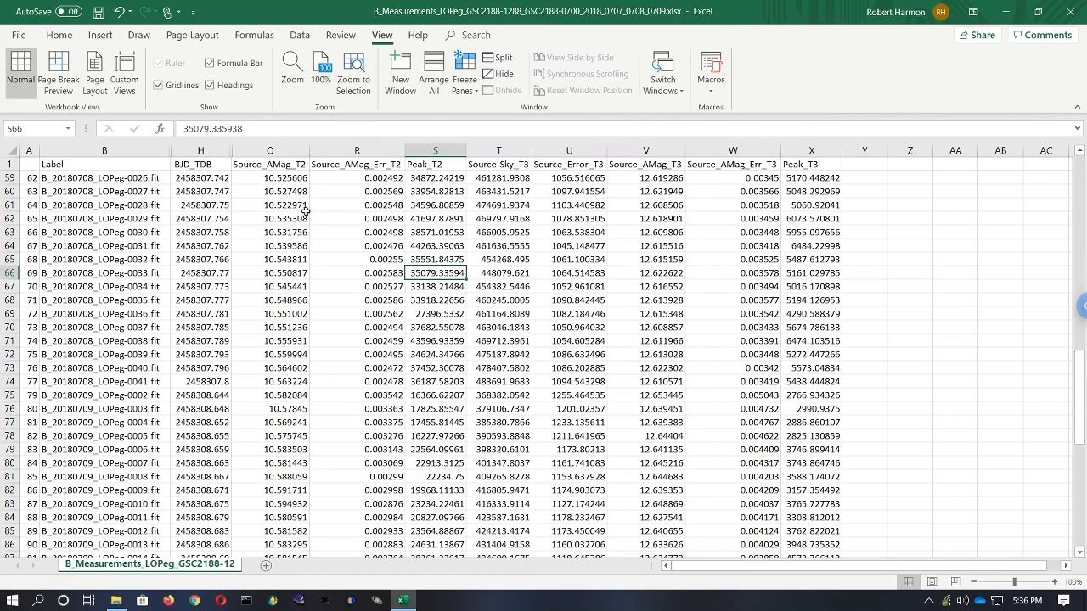
click(361, 150)
drag(434, 151, 807, 150)
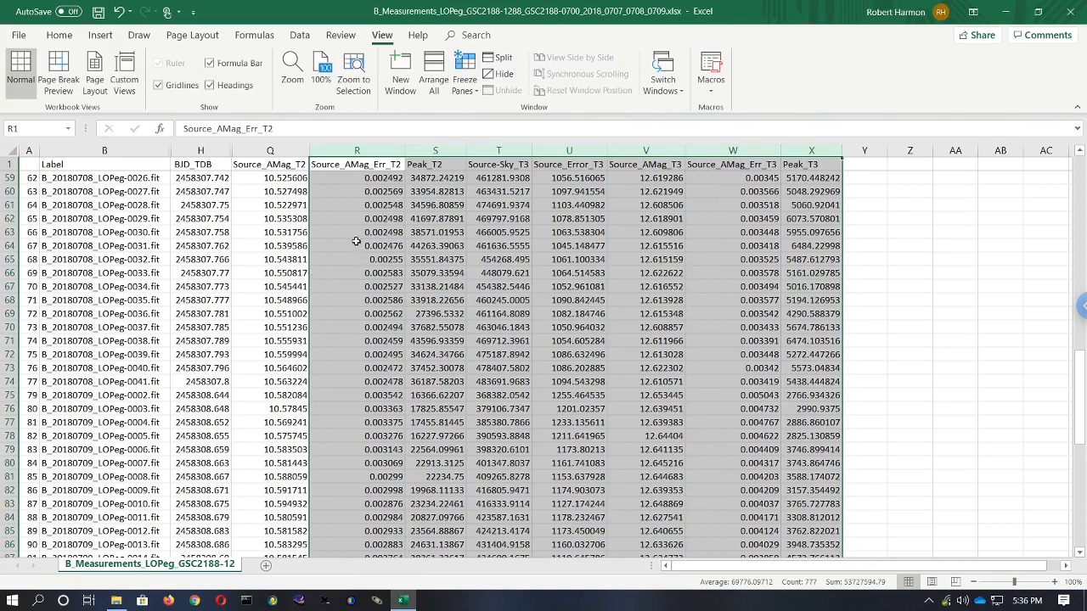
right_click(378, 147)
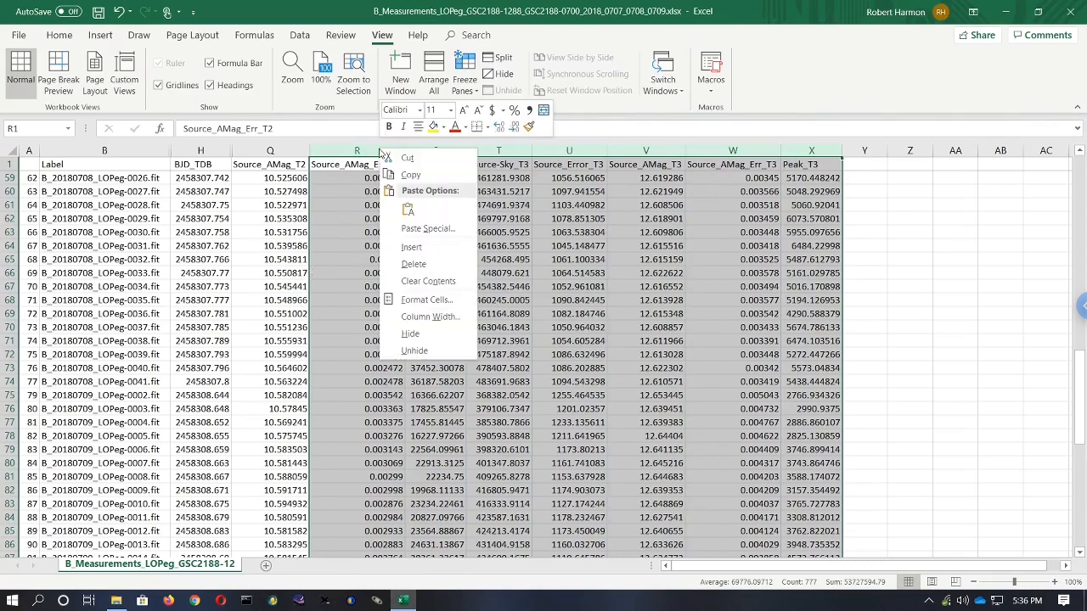
click(410, 335)
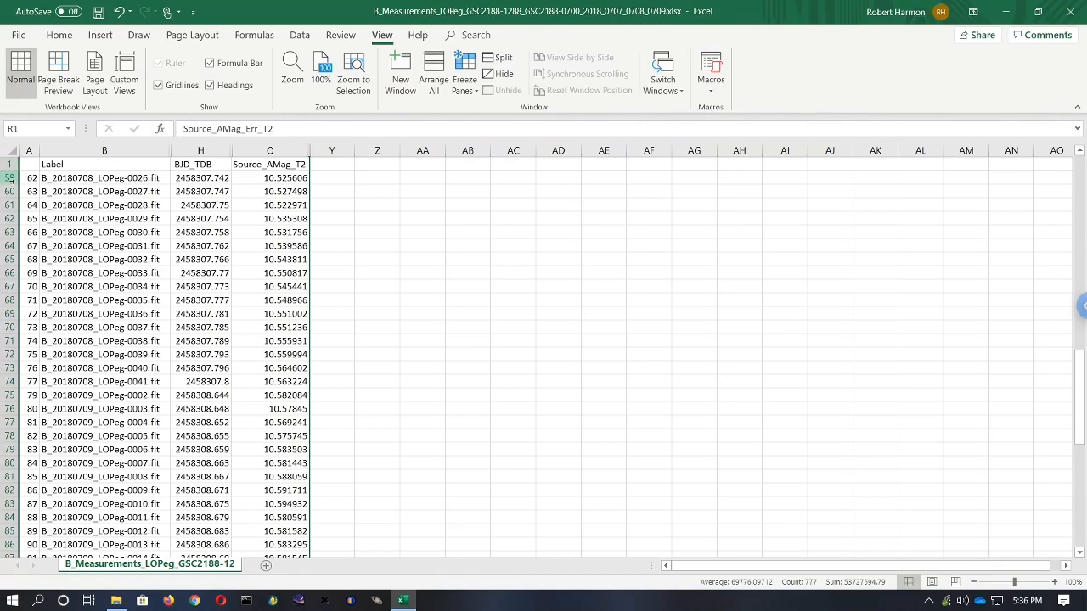
- Add the column headers BJD0 in Z1 and Period in AA1
click(160, 230)
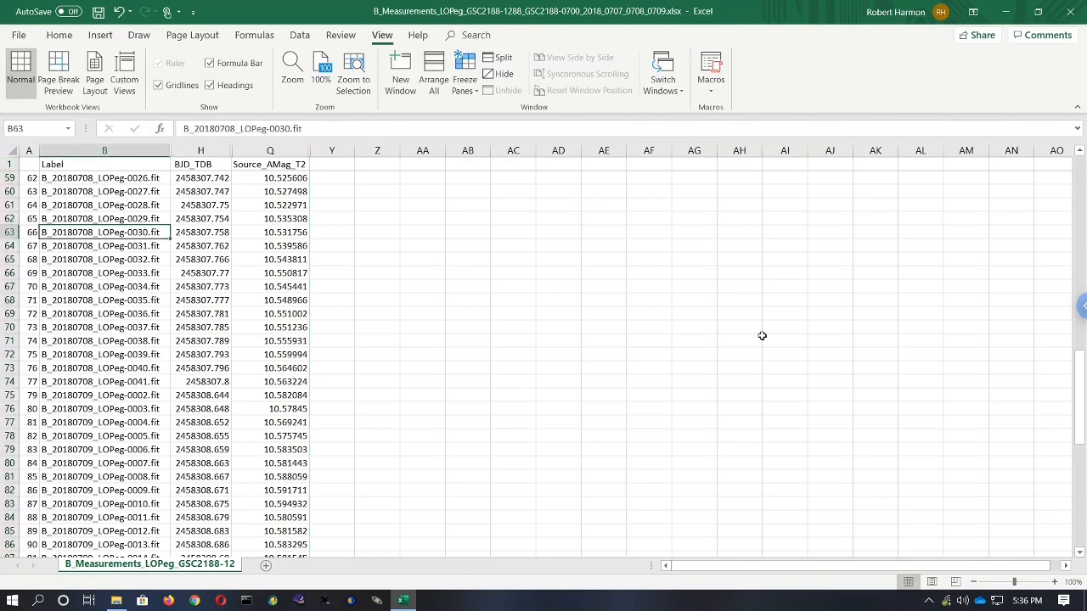
click(646, 406)
drag(1078, 433, 1083, 136)
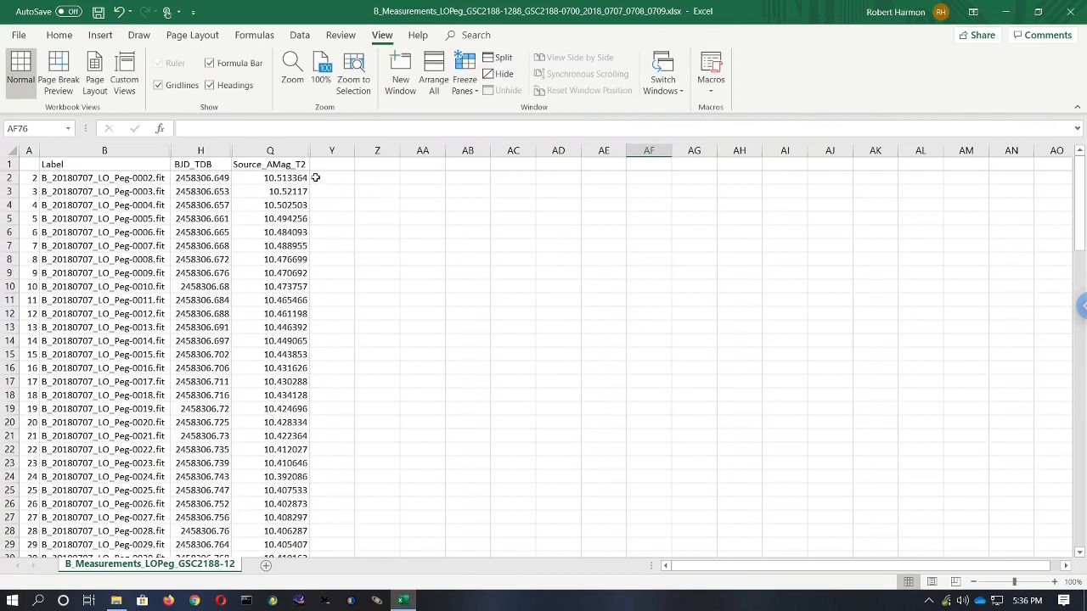
click(377, 165)
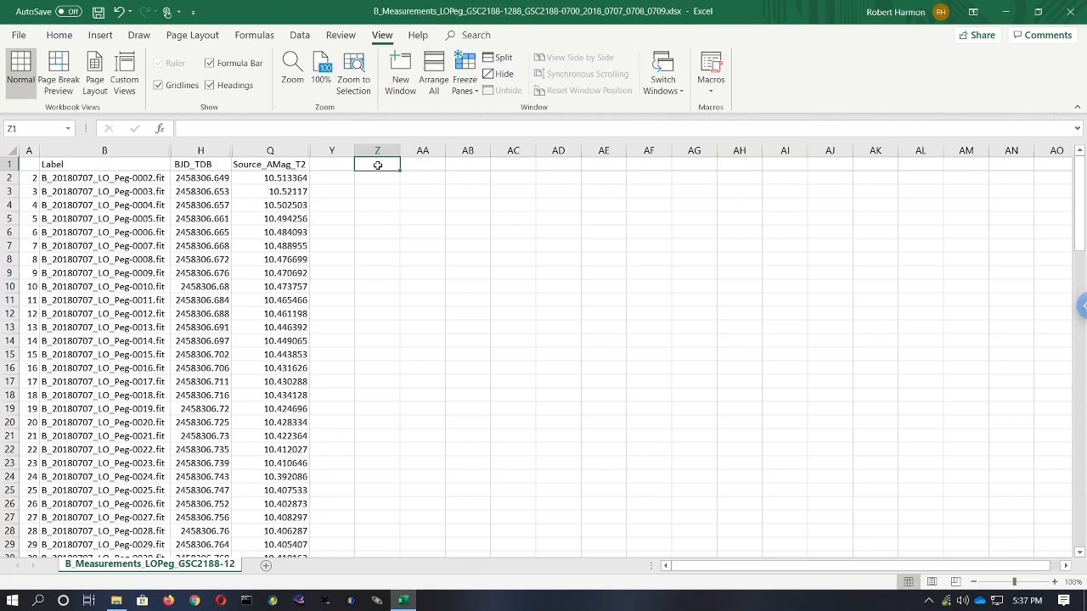
text(BJD0)
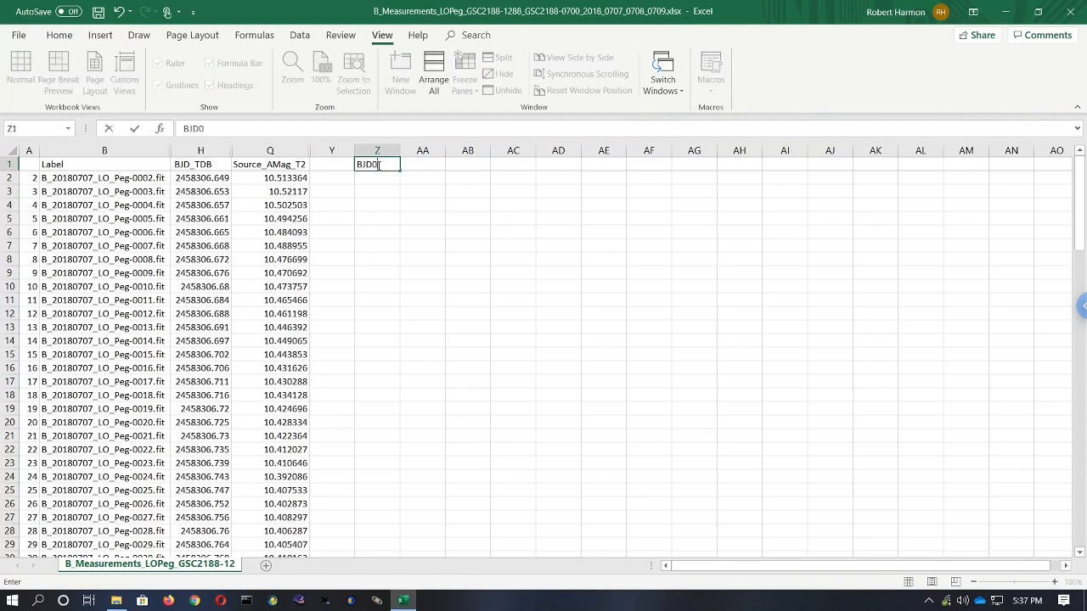
key(Tab)
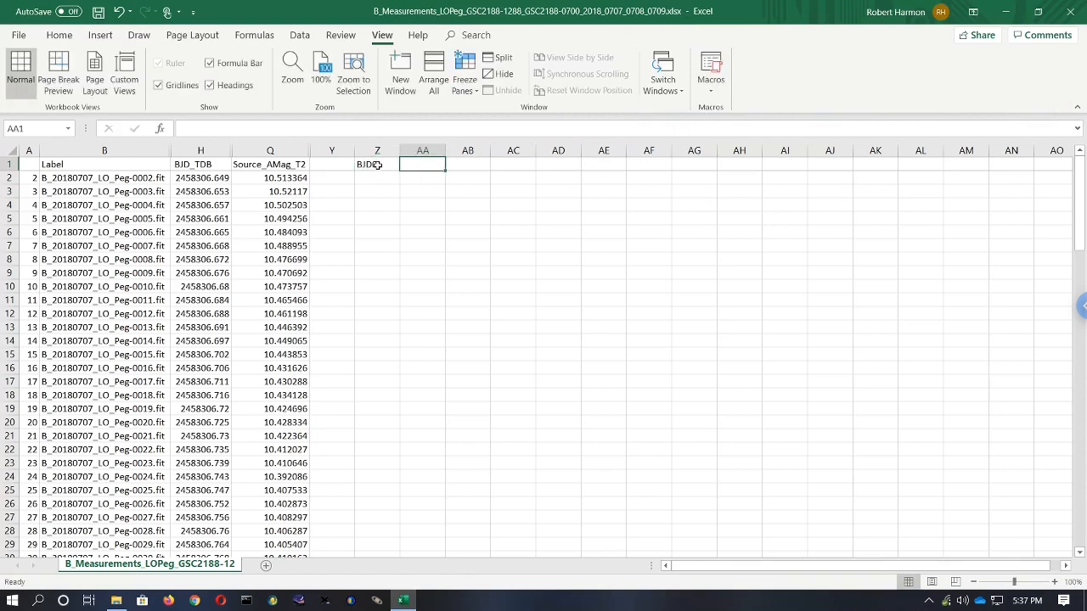
text(Period)
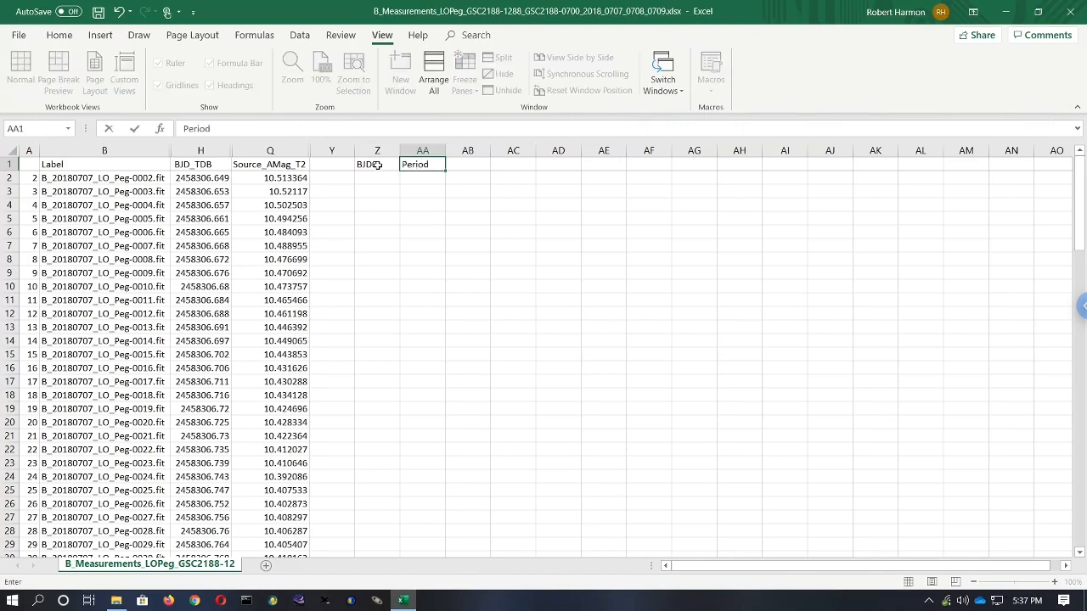
key(Return)
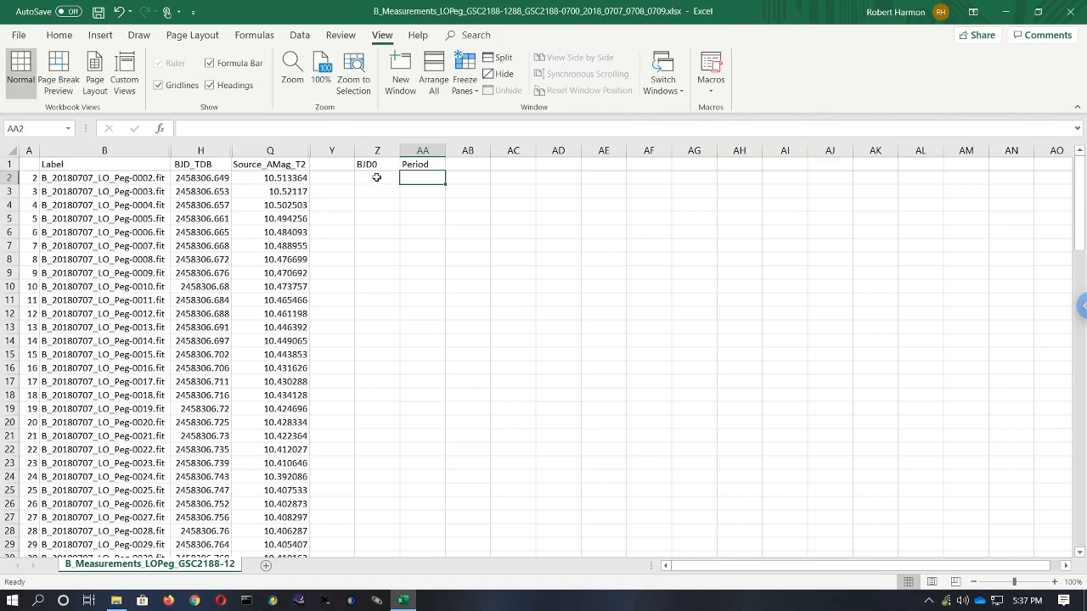
- Enter 2455339 as the BJD0 value in cell Z2
click(376, 178)
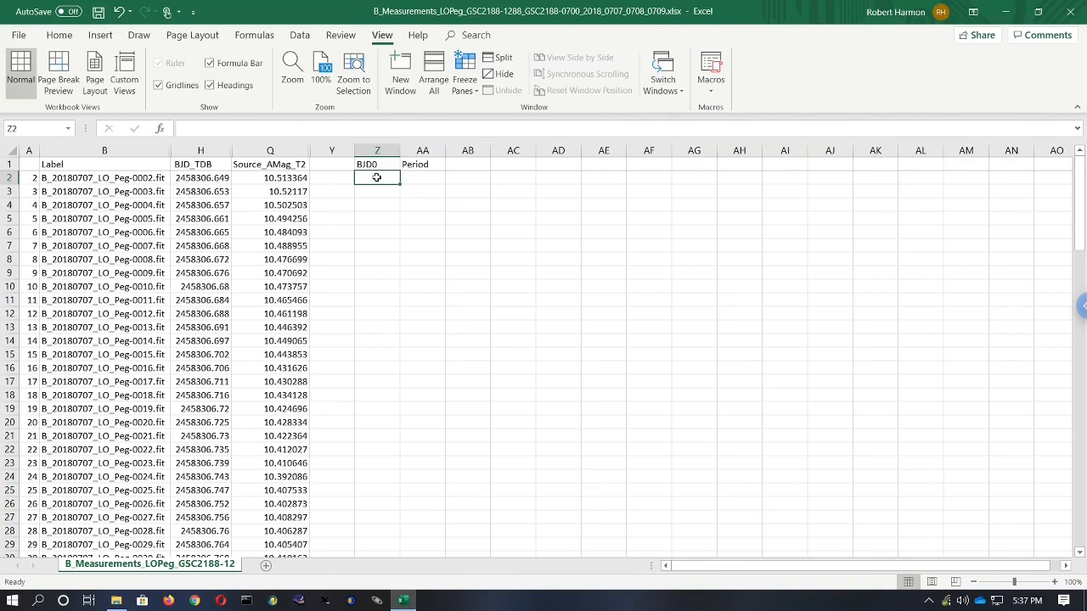
text(2)
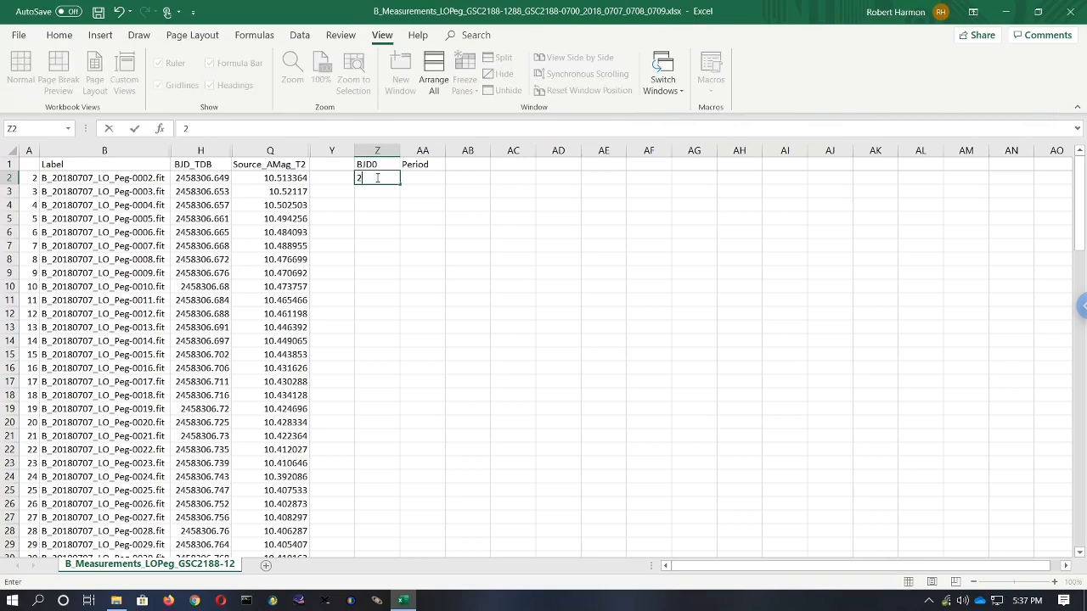
text(455339)
key(Return)
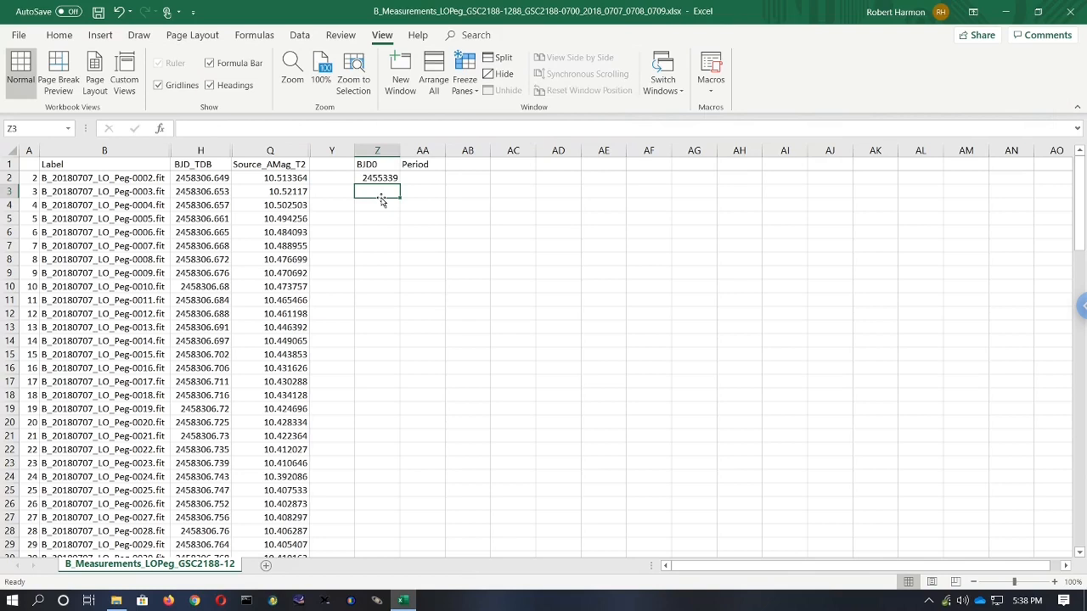
click(419, 178)
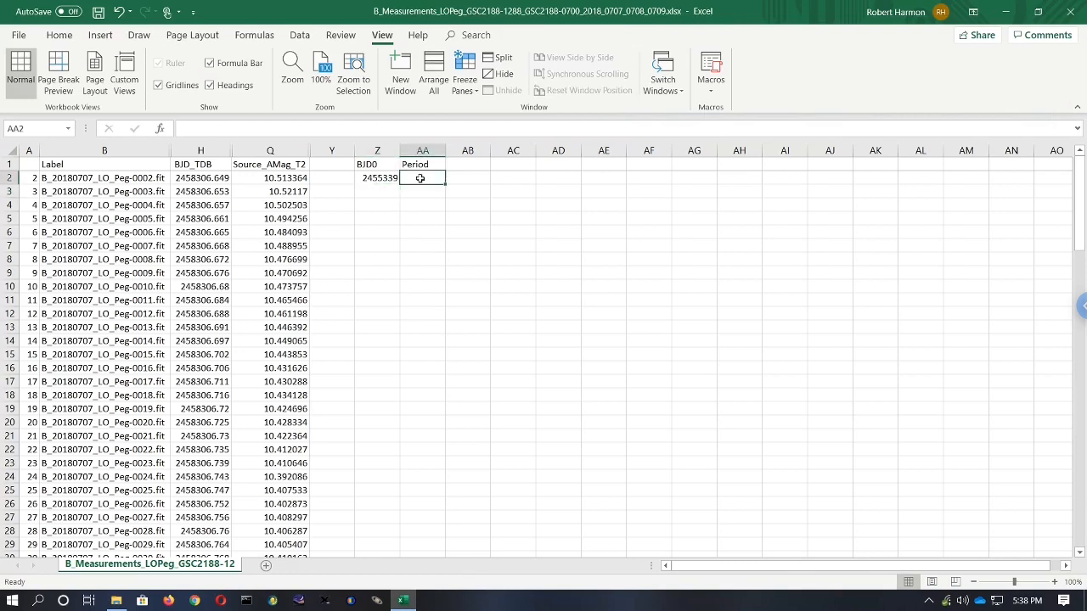
- Enter 0.423075 as the Period value in cell AA2
text(0.)
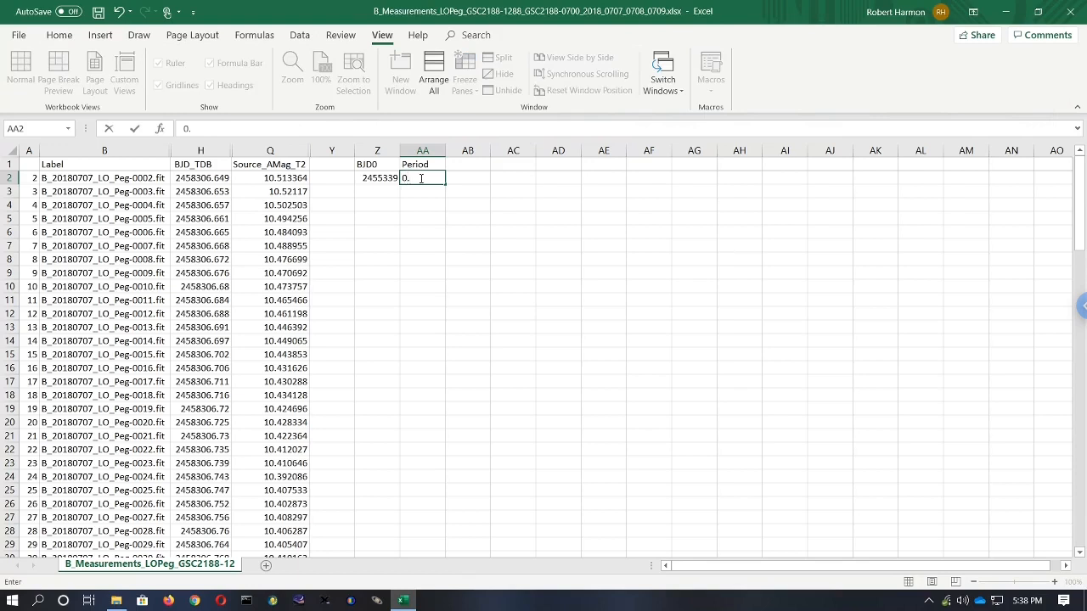
text(423075)
key(Return)
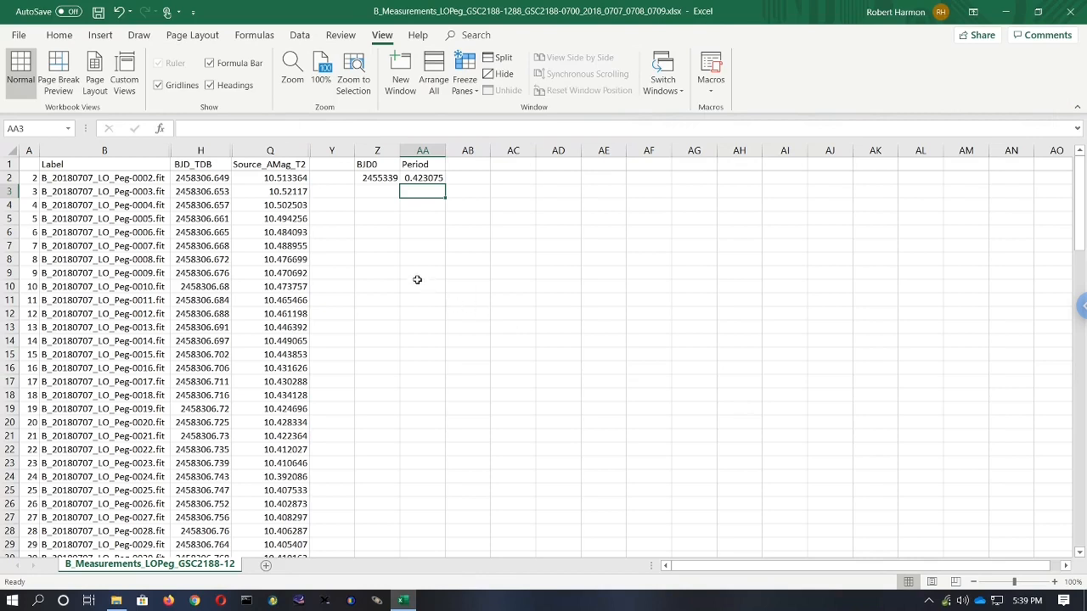
- Assign the name BJD0 to cell Z2
click(372, 179)
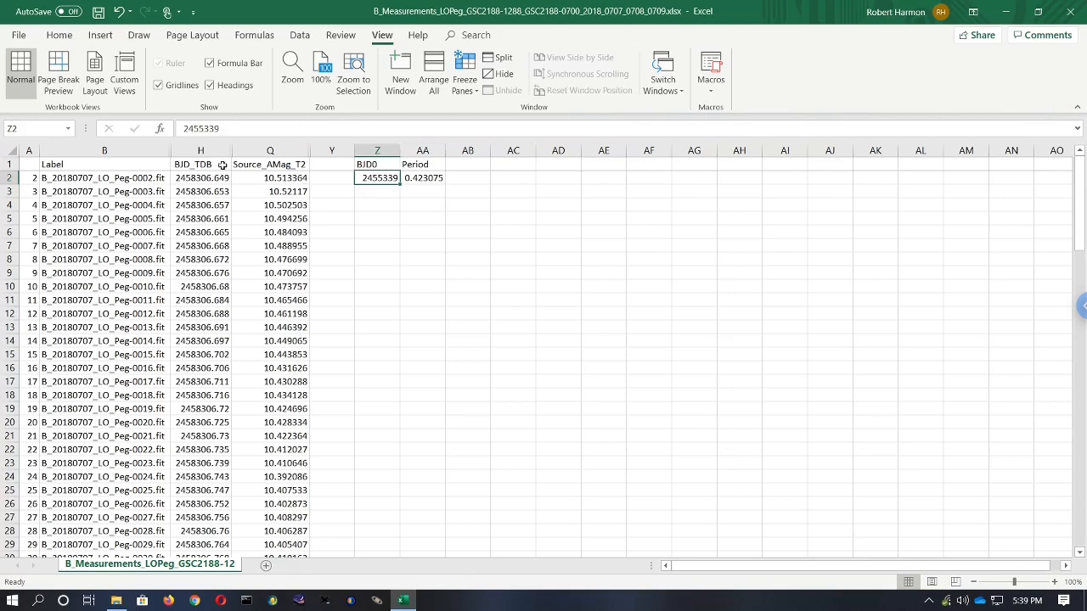
click(42, 129)
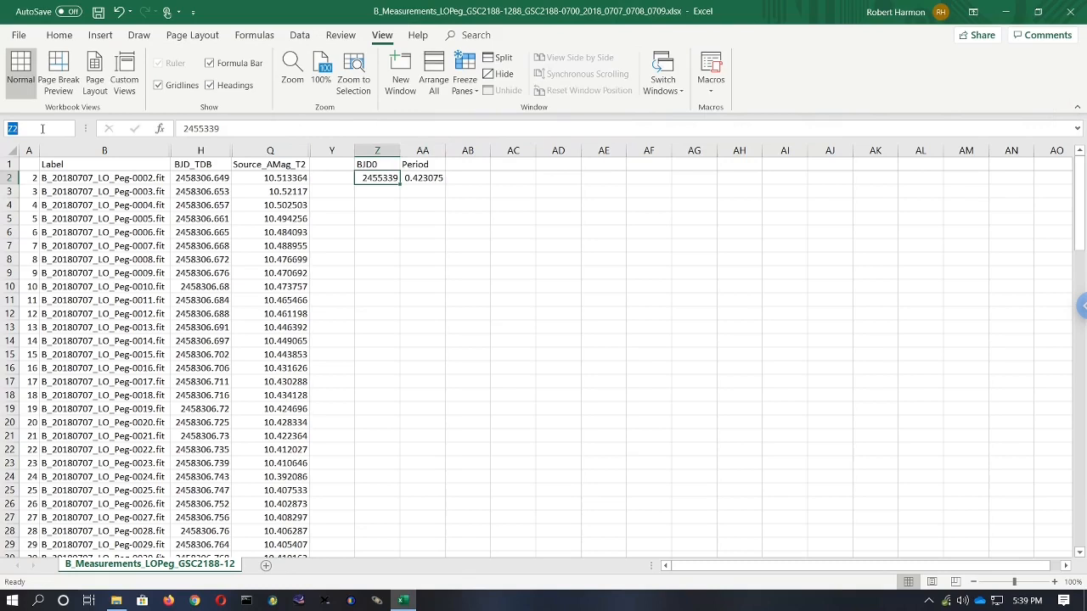
text(BJD0)
key(Return)
click(279, 233)
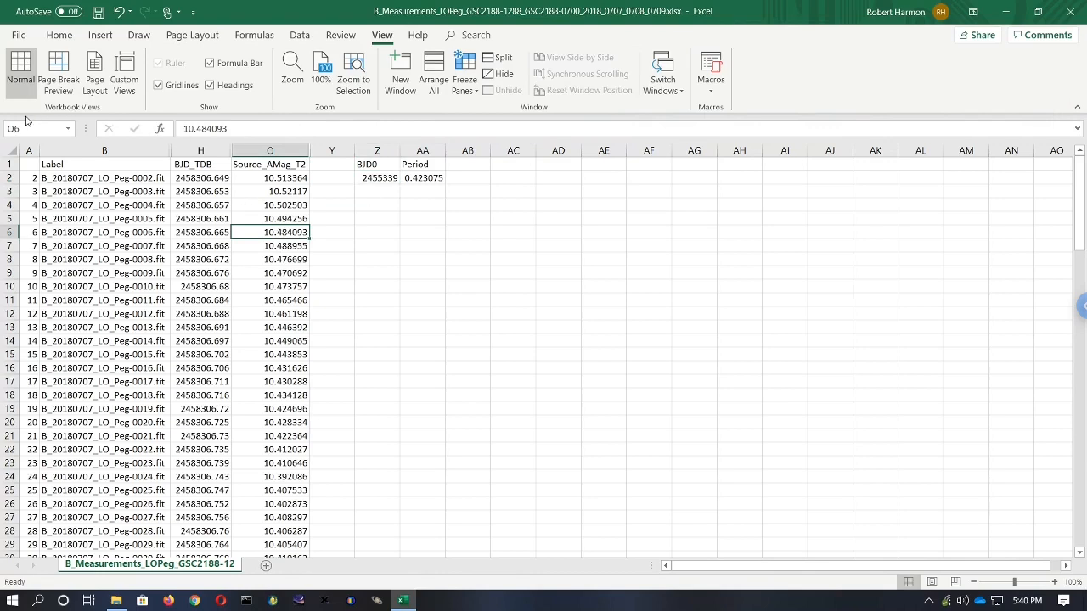
- Assign the name Period to cell AA2
click(382, 178)
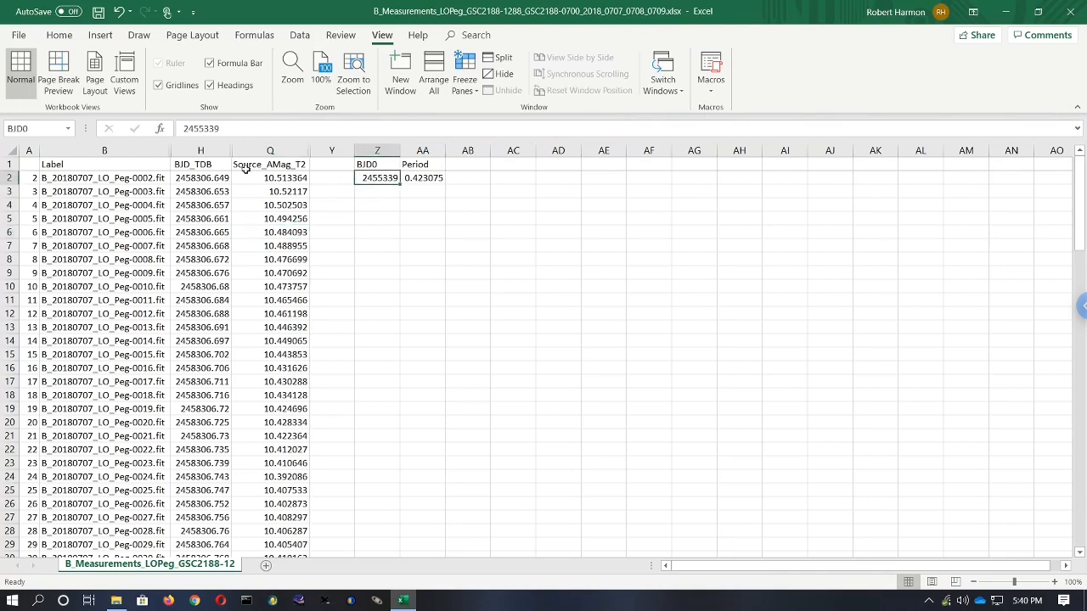
click(367, 165)
click(375, 176)
click(427, 177)
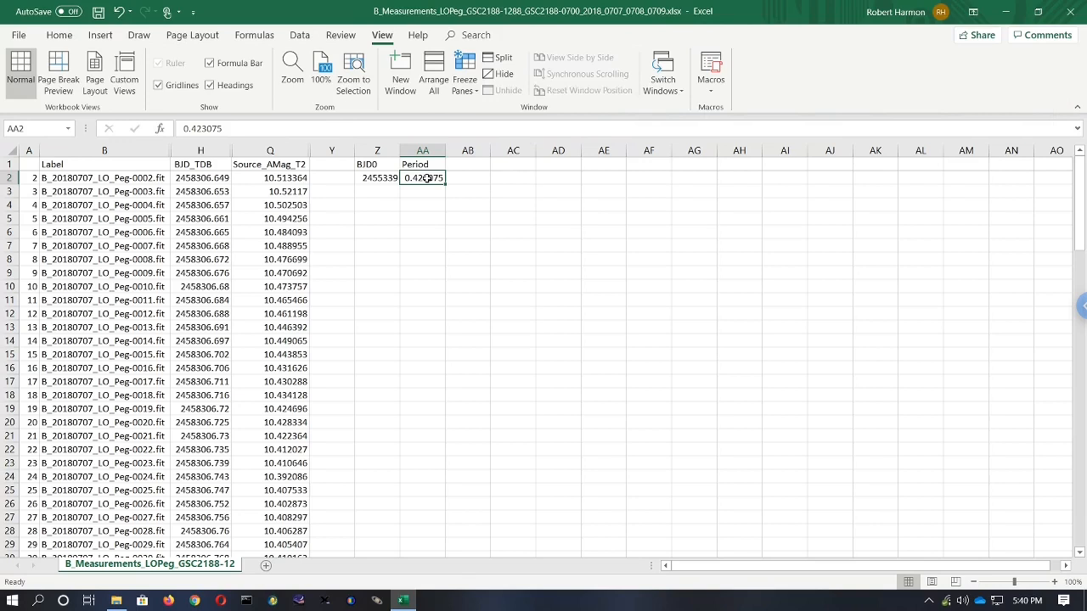
click(37, 126)
text(Period)
key(Return)
click(406, 245)
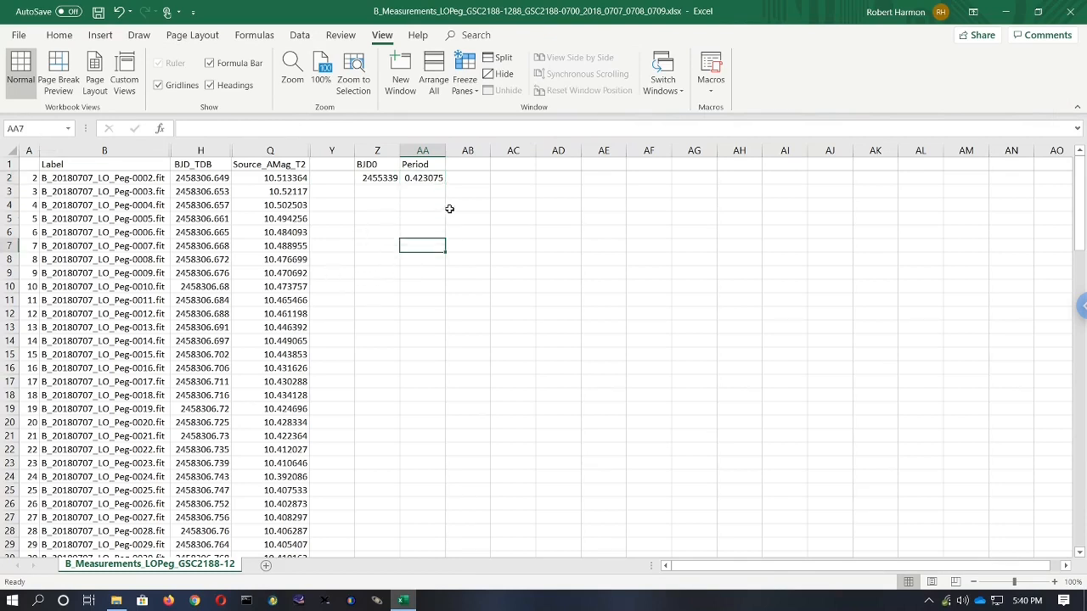
- Check the names given to the Period value and header cells
click(431, 180)
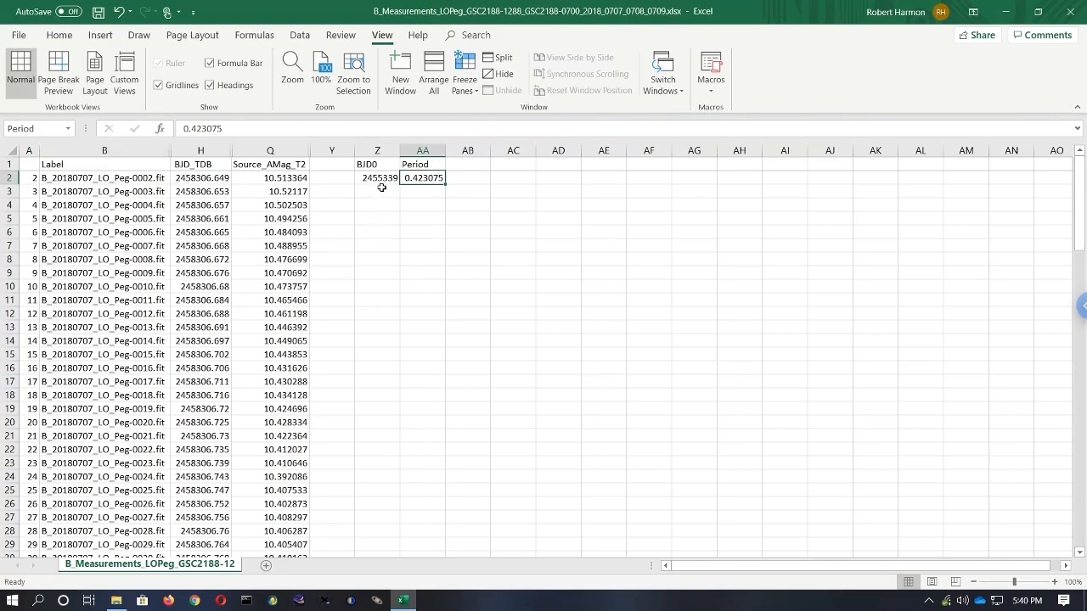
click(430, 165)
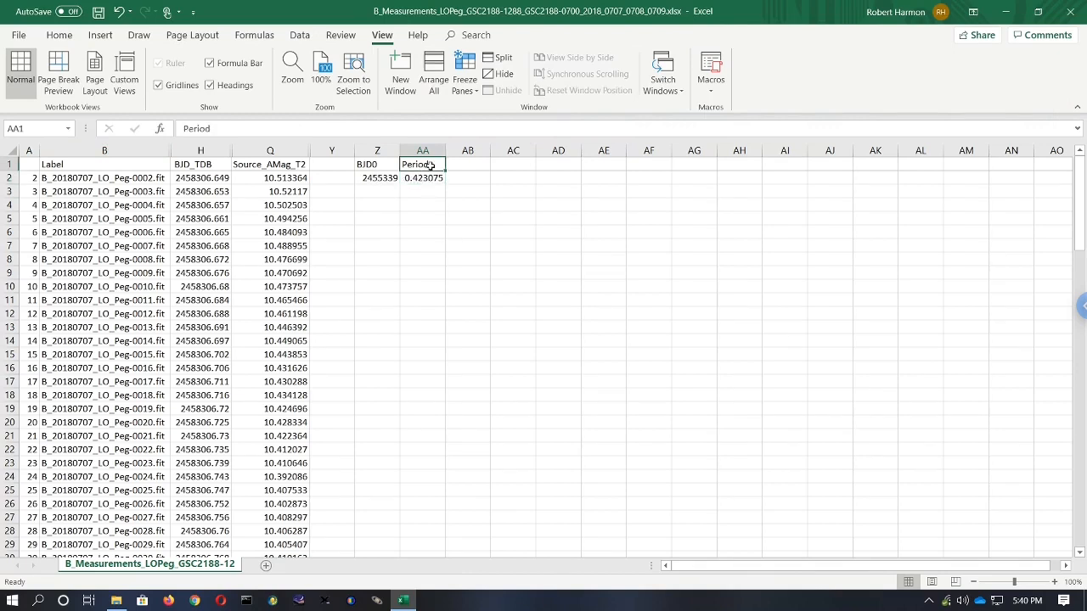
click(430, 178)
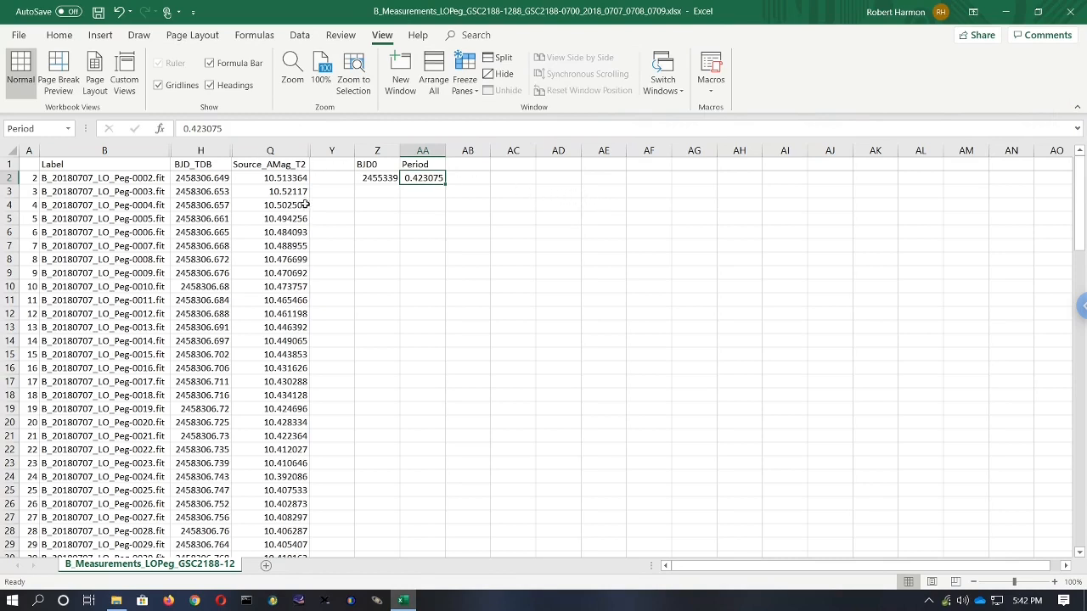
- Insert a new column before Source_AMag_T2 and give it the header Rotational Phases
click(287, 150)
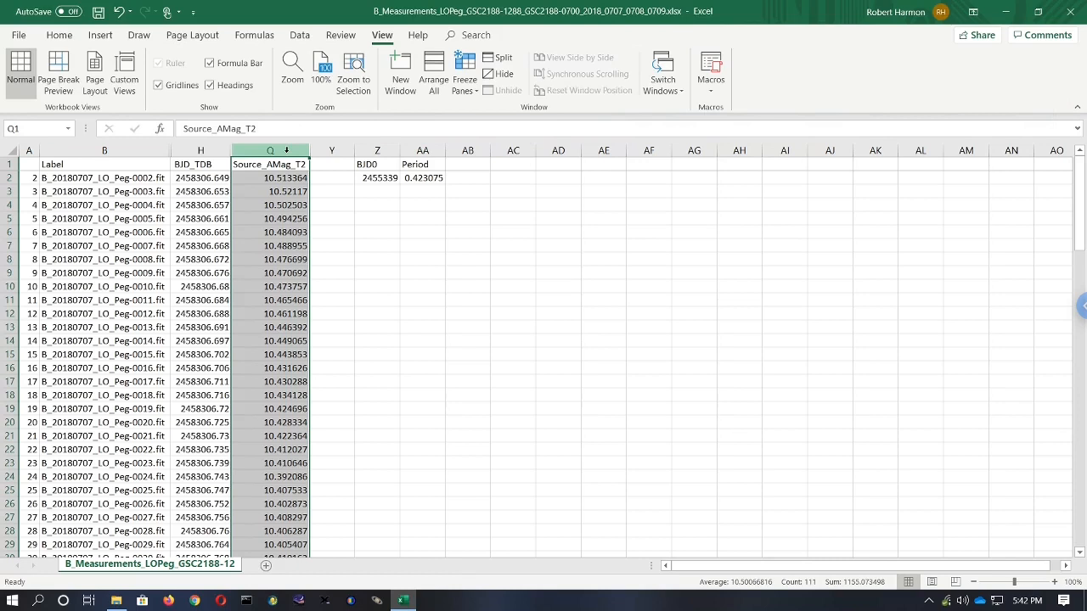
right_click(286, 149)
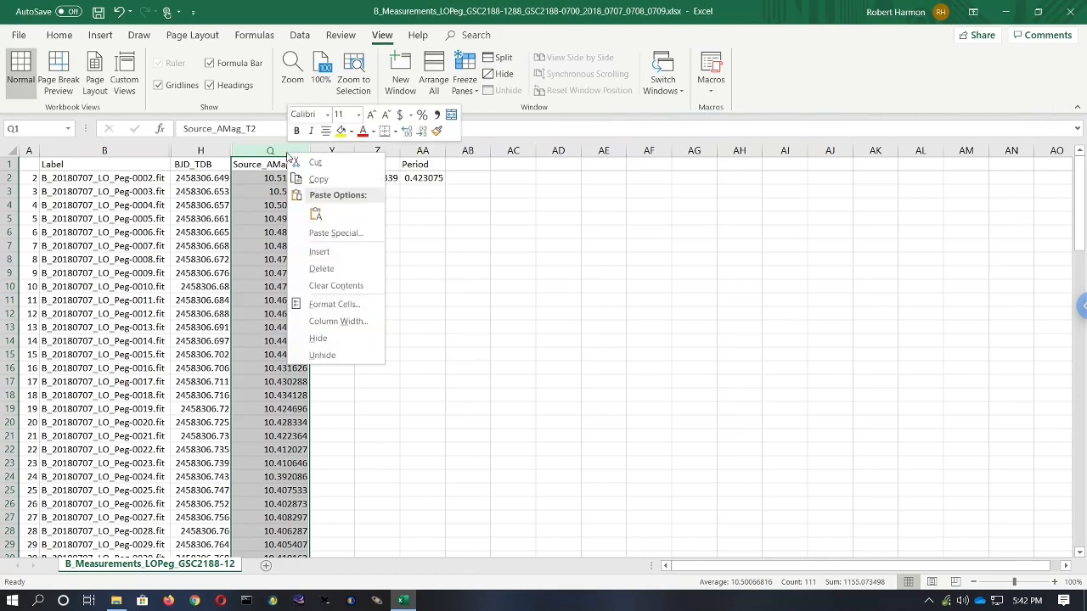
click(334, 252)
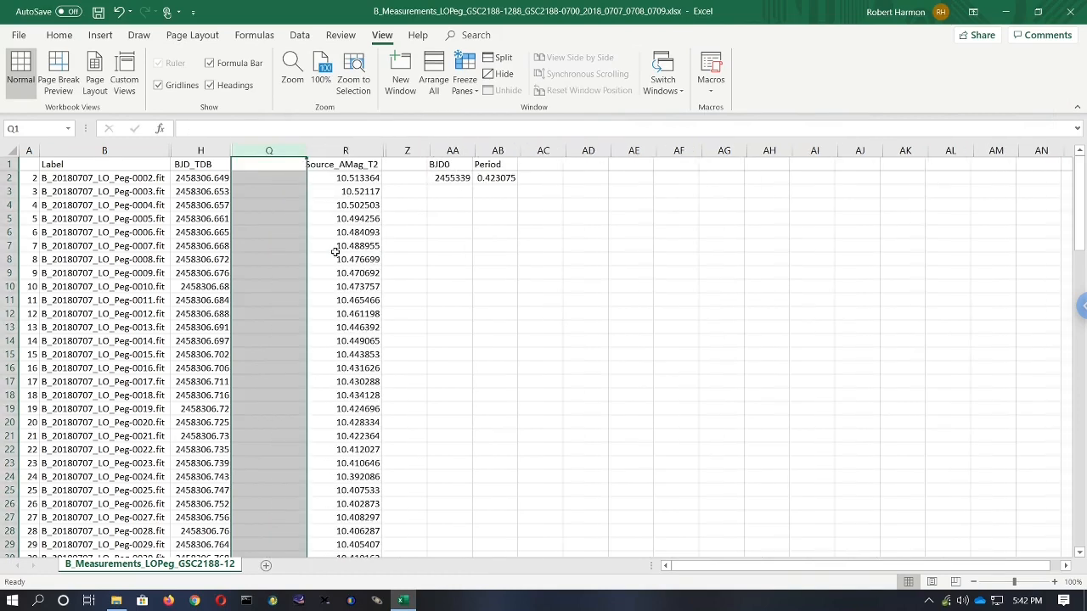
click(268, 166)
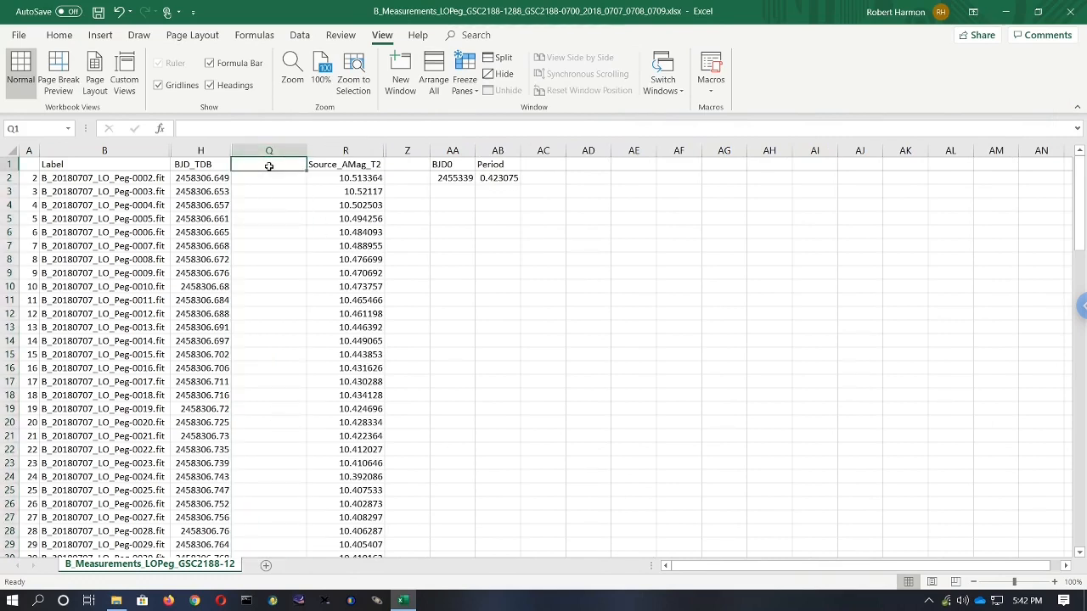
text(Rota)
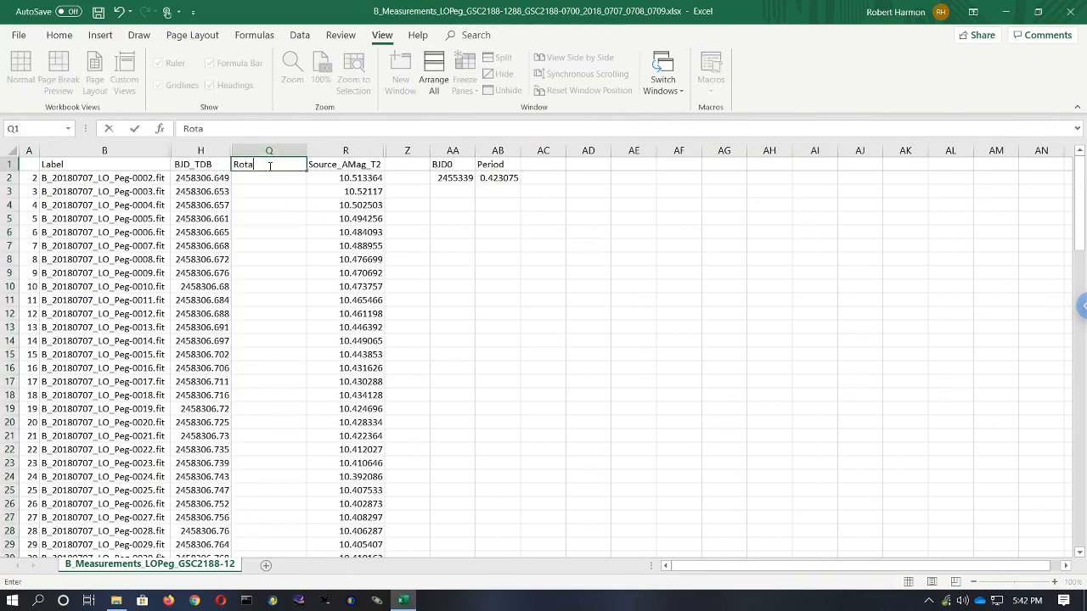
text(tional Phases)
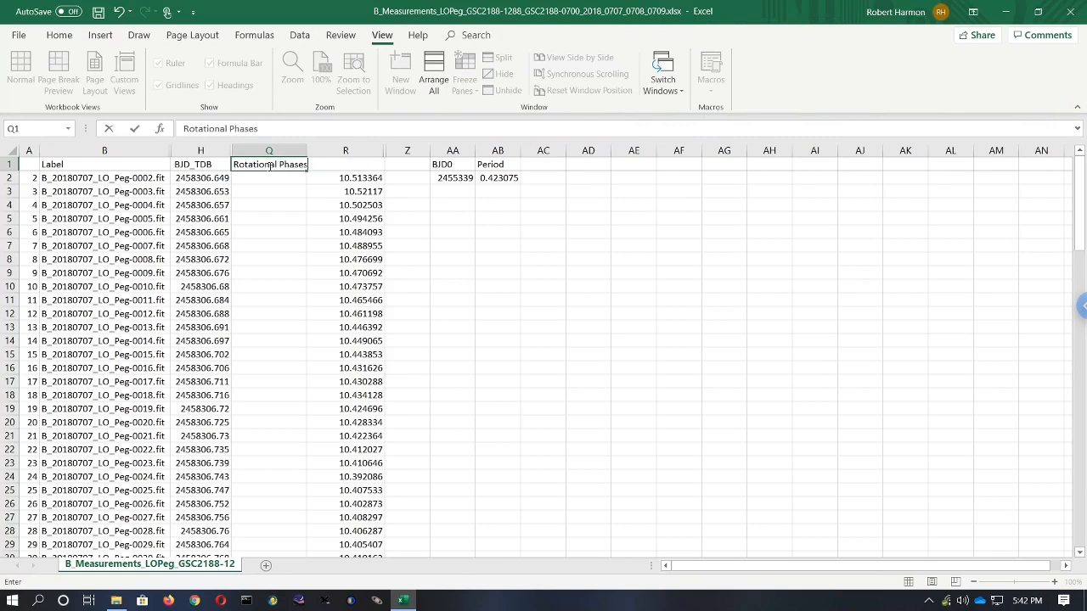
key(Return)
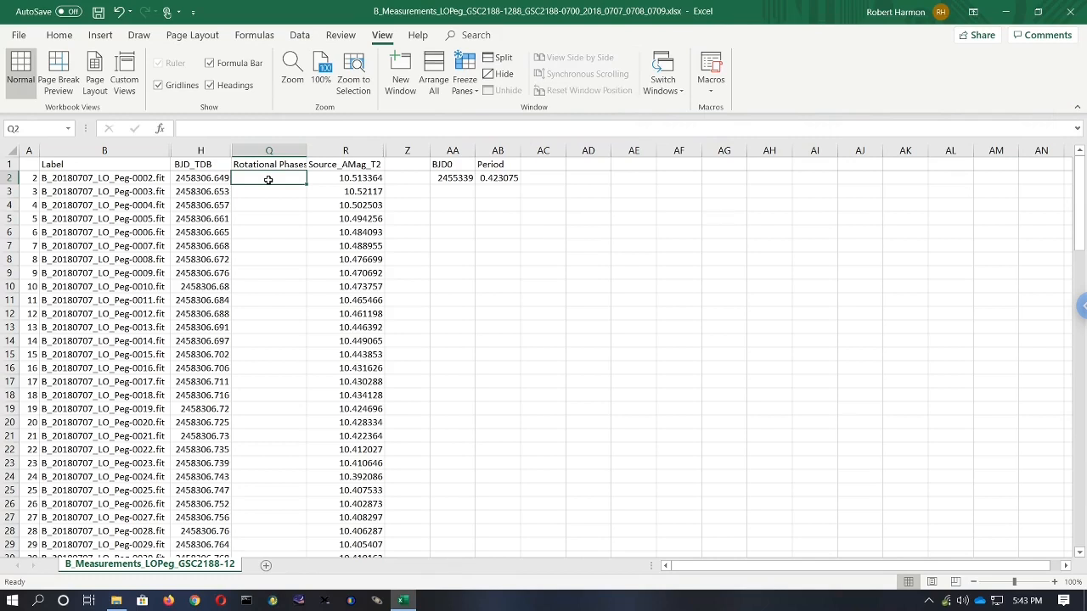
- Enter the phase formula =(H2-BJD0)/Period-INT((H2-BJD0)/Period) in the first Rotational Phases cell
text(=)
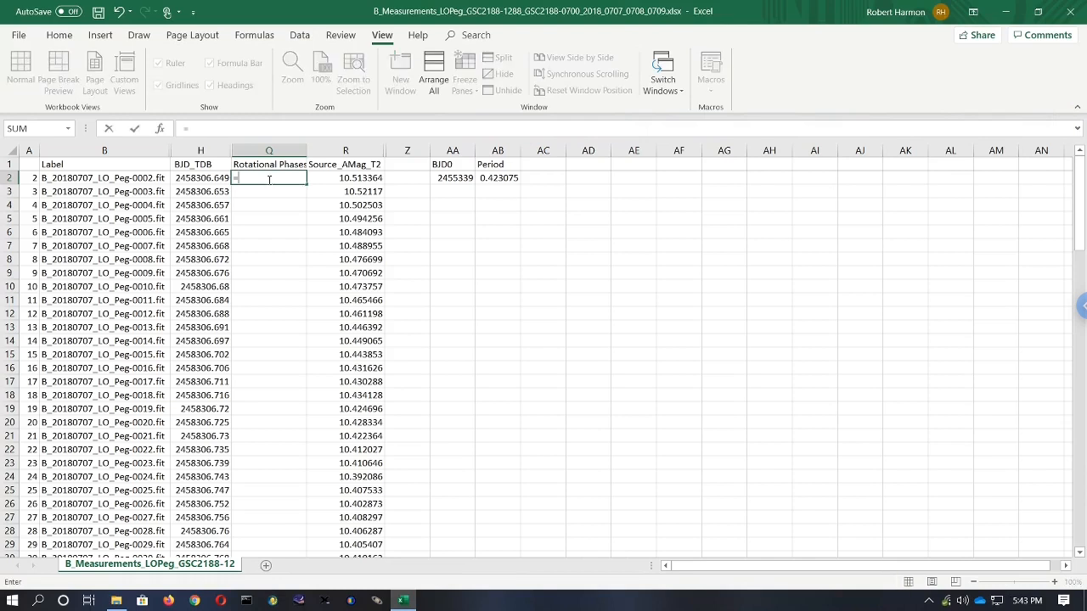
text(()
click(187, 179)
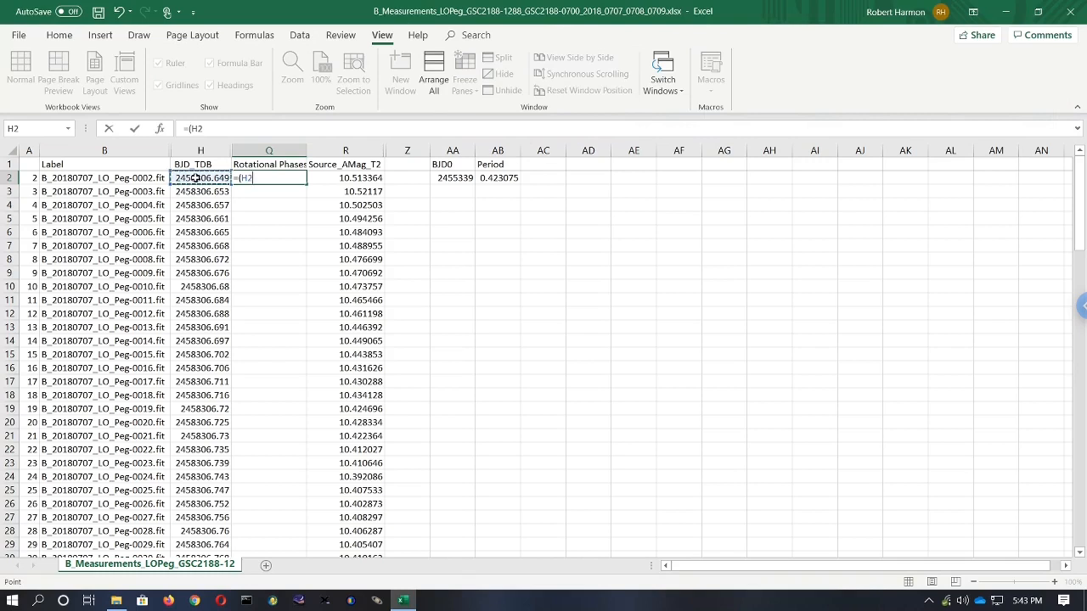
text(-)
click(451, 178)
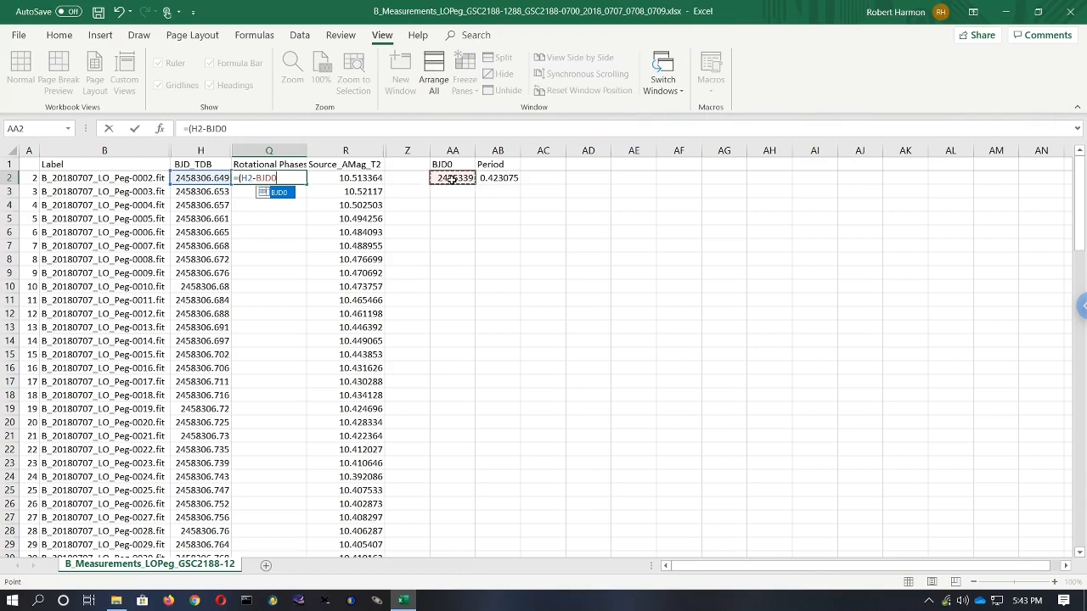
text())
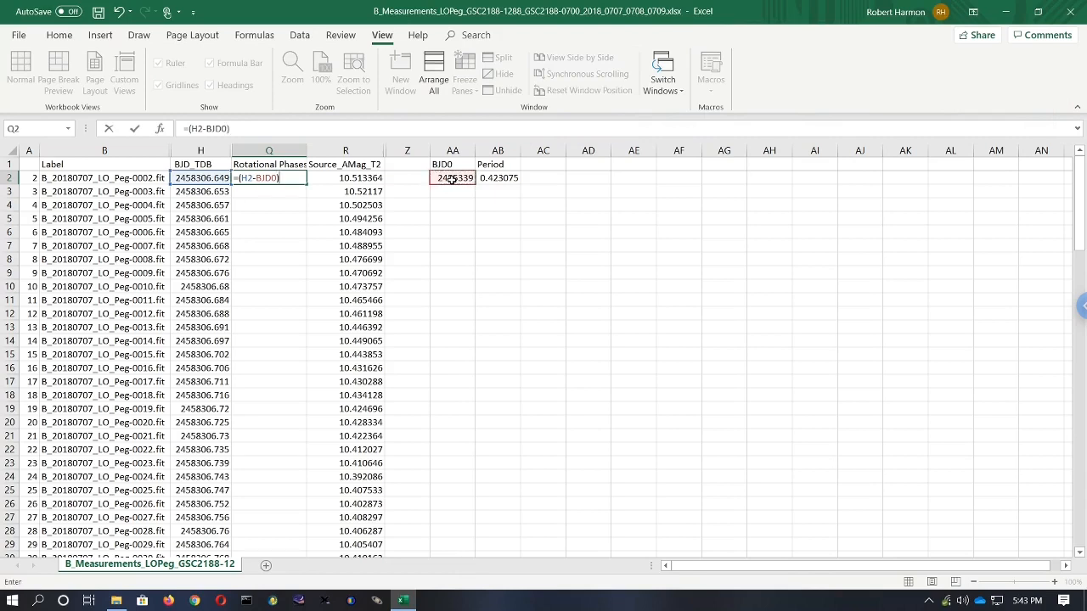
text(/)
click(505, 178)
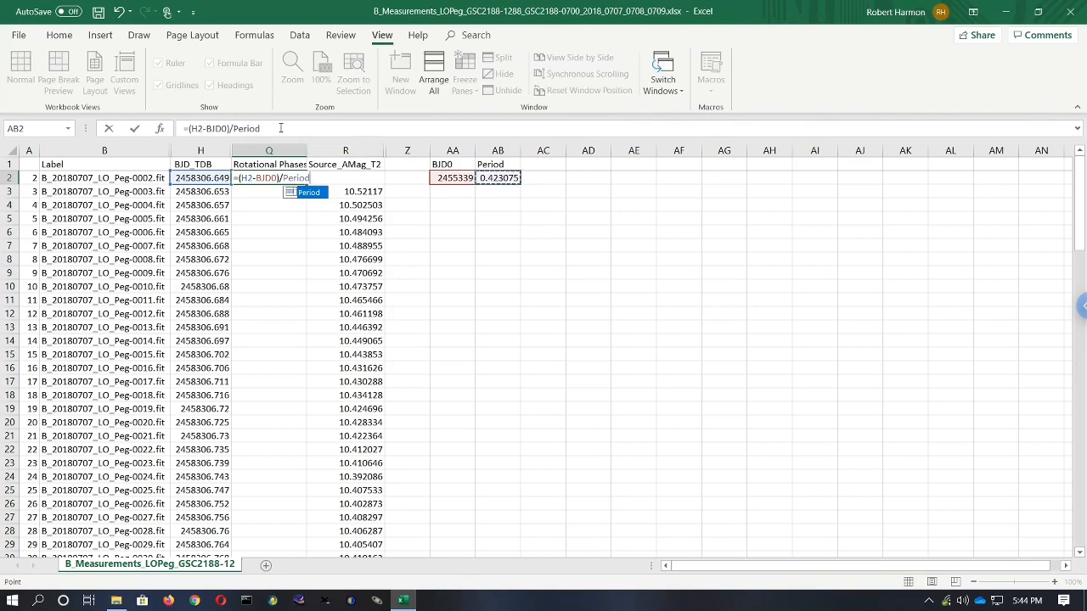
click(280, 129)
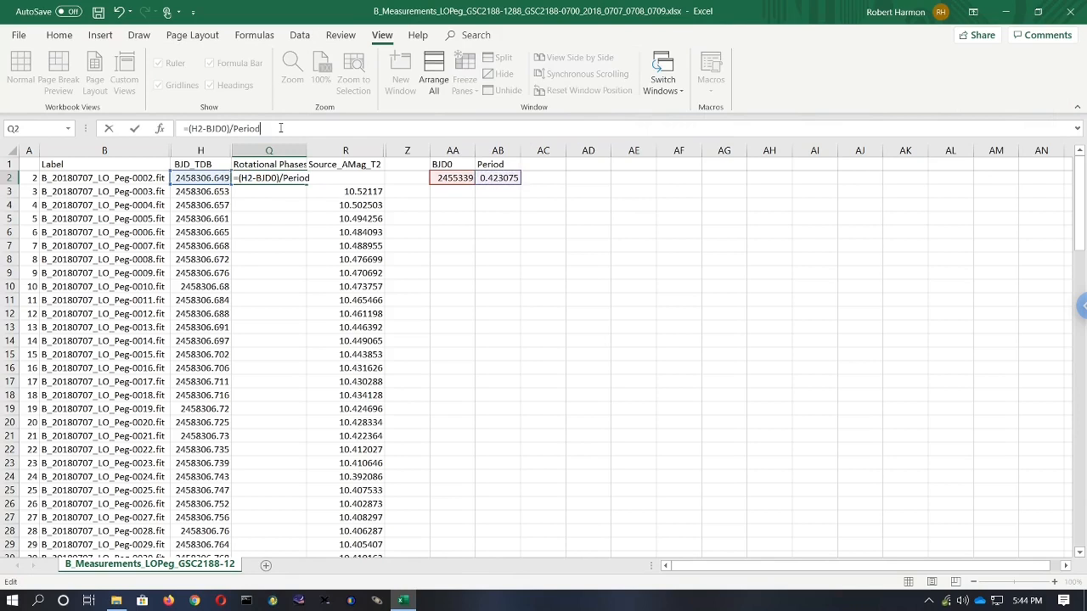
text(-)
text(in)
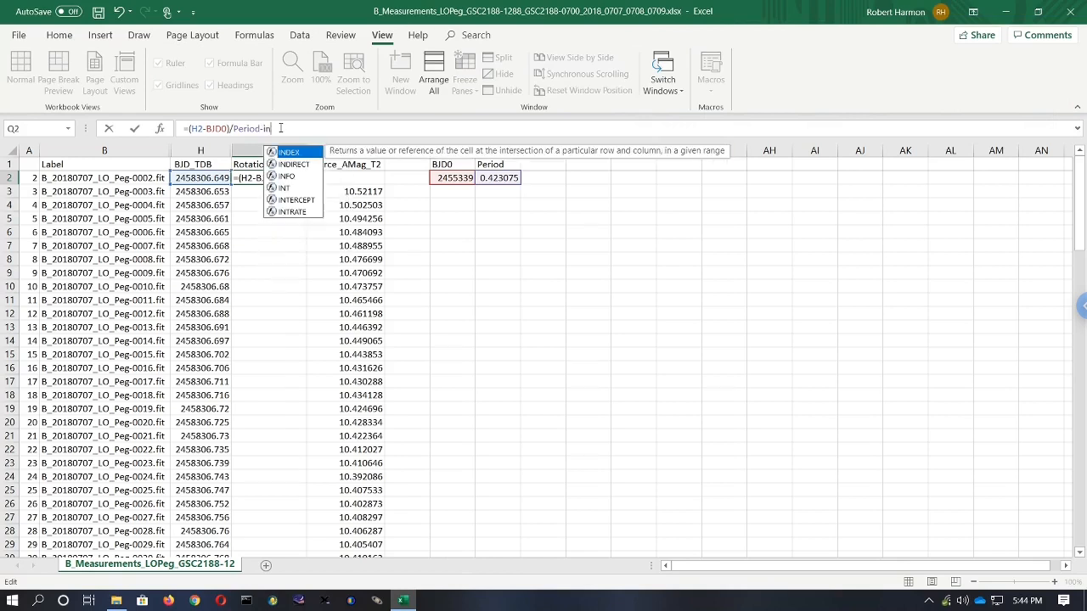
text(t()
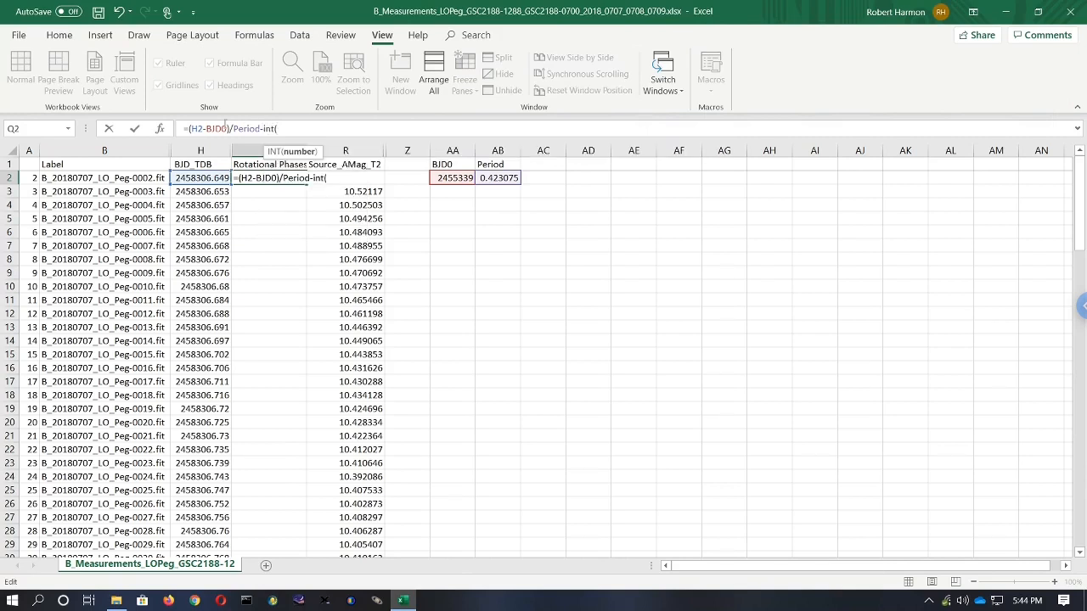
drag(188, 128, 260, 129)
key(ctrl+c)
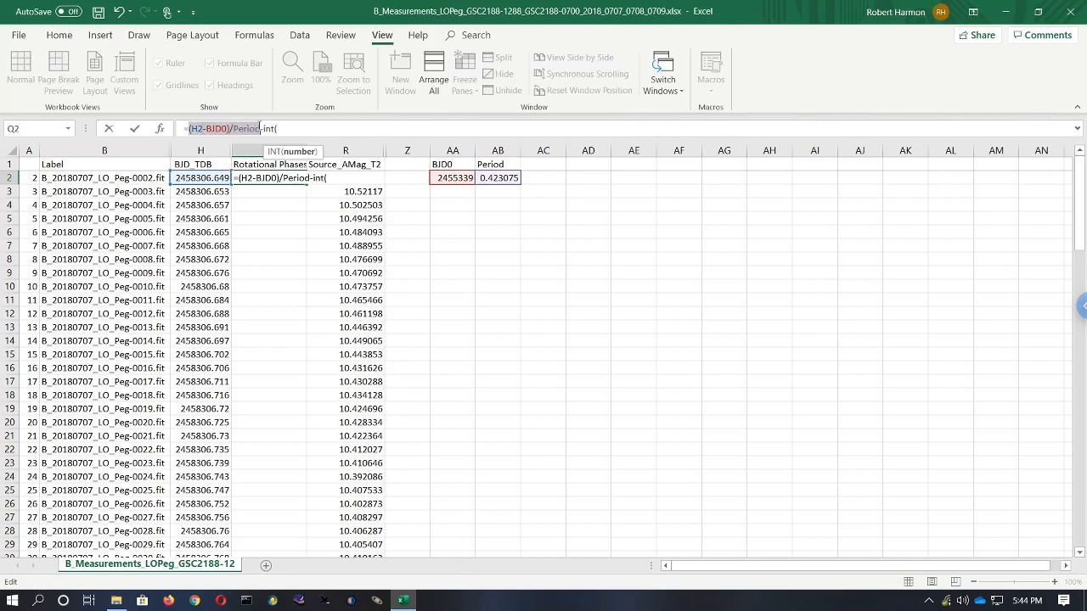
click(302, 128)
key(ctrl+v)
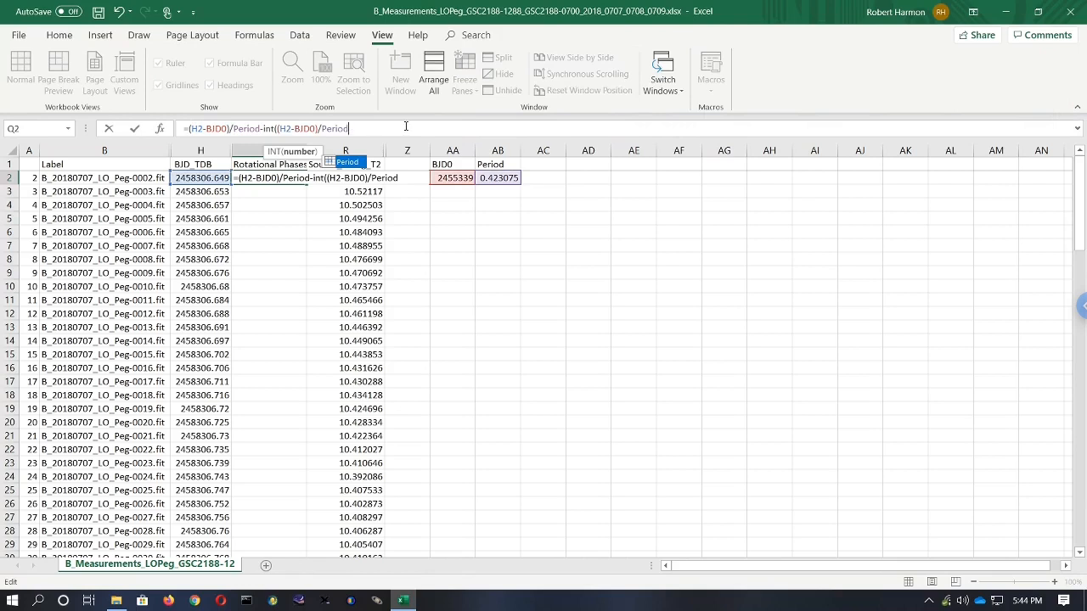
text())
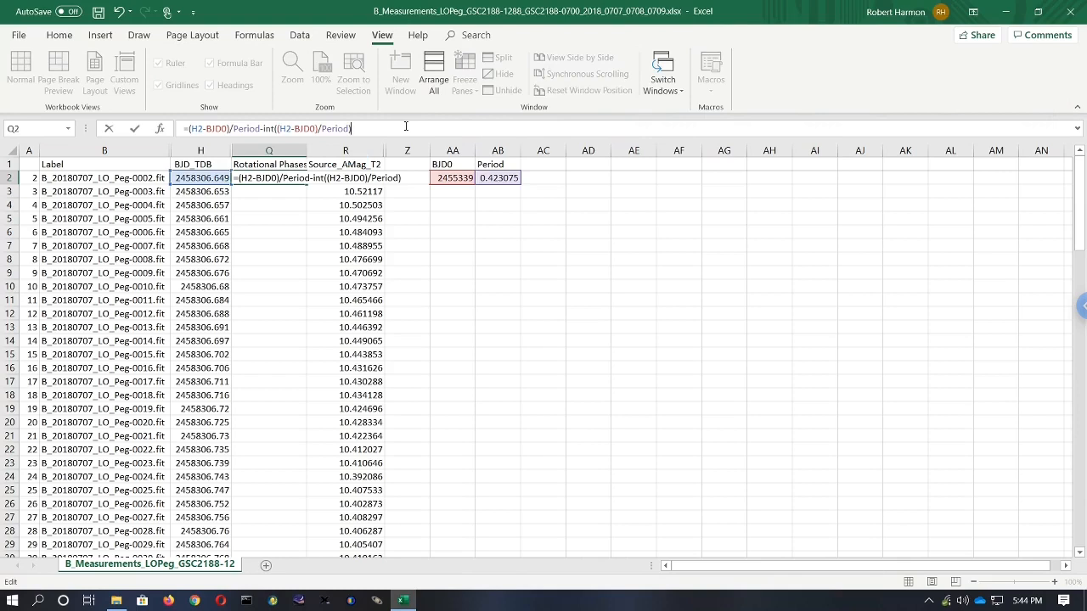
key(Return)
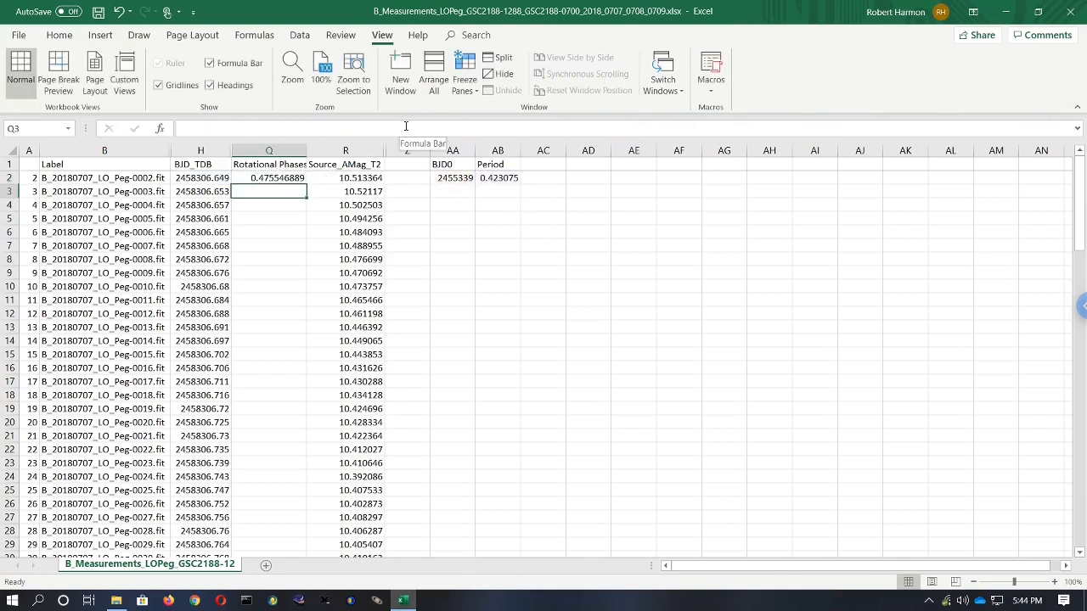
- Fill the phase formula down the Rotational Phases column through row 111
double_click(292, 179)
click(292, 216)
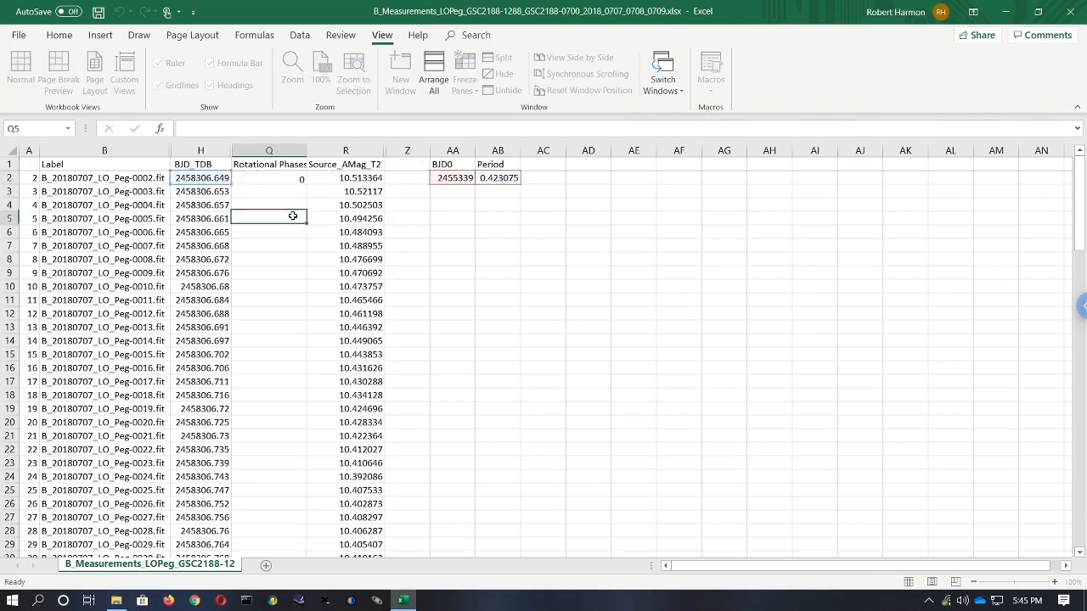
click(292, 179)
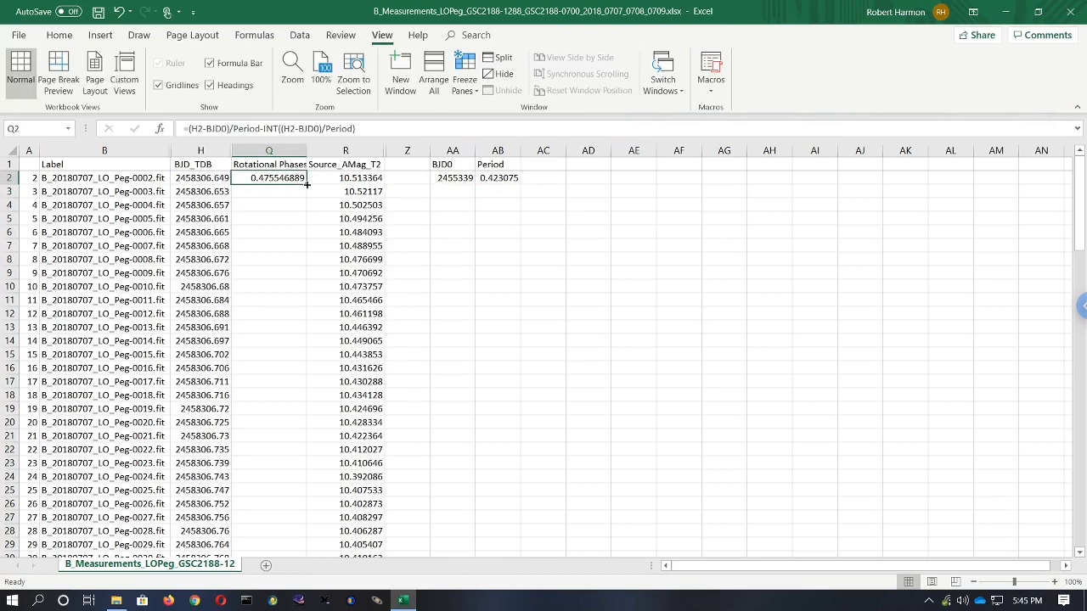
drag(307, 184, 299, 510)
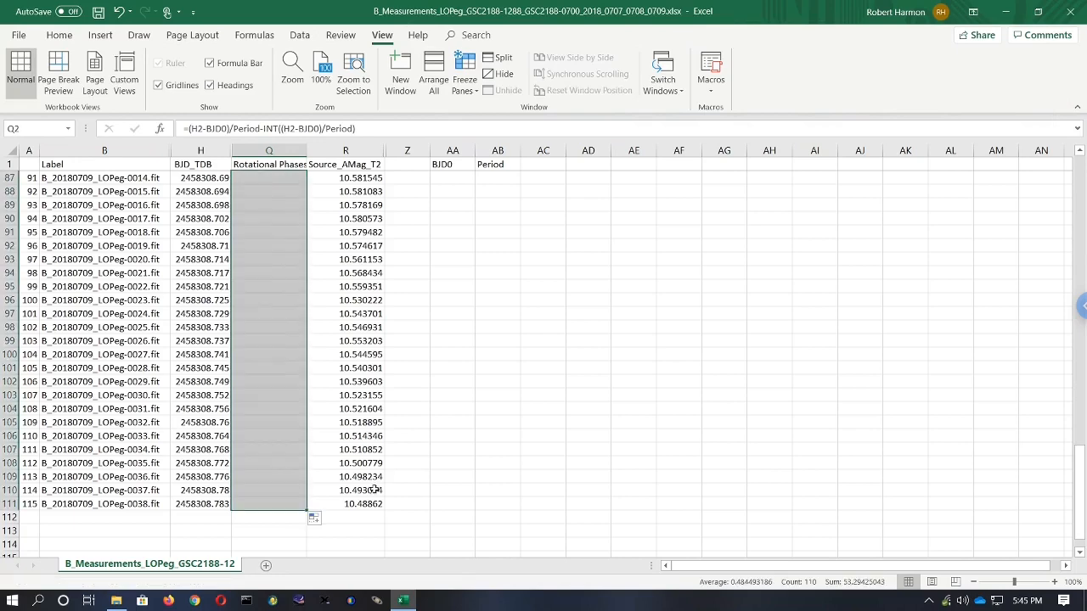
click(277, 368)
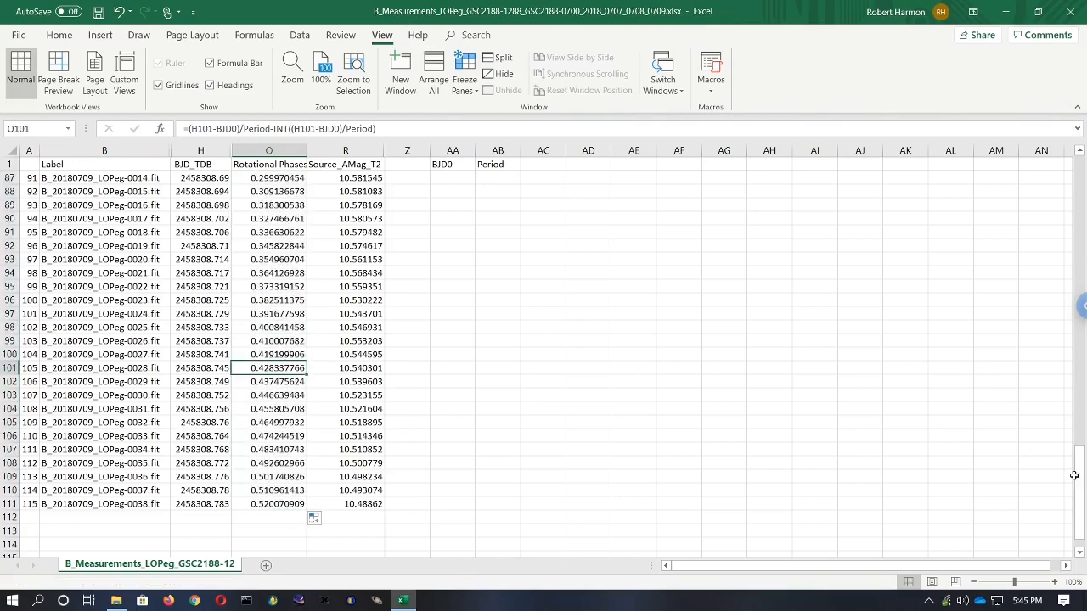
drag(1081, 479, 1084, 160)
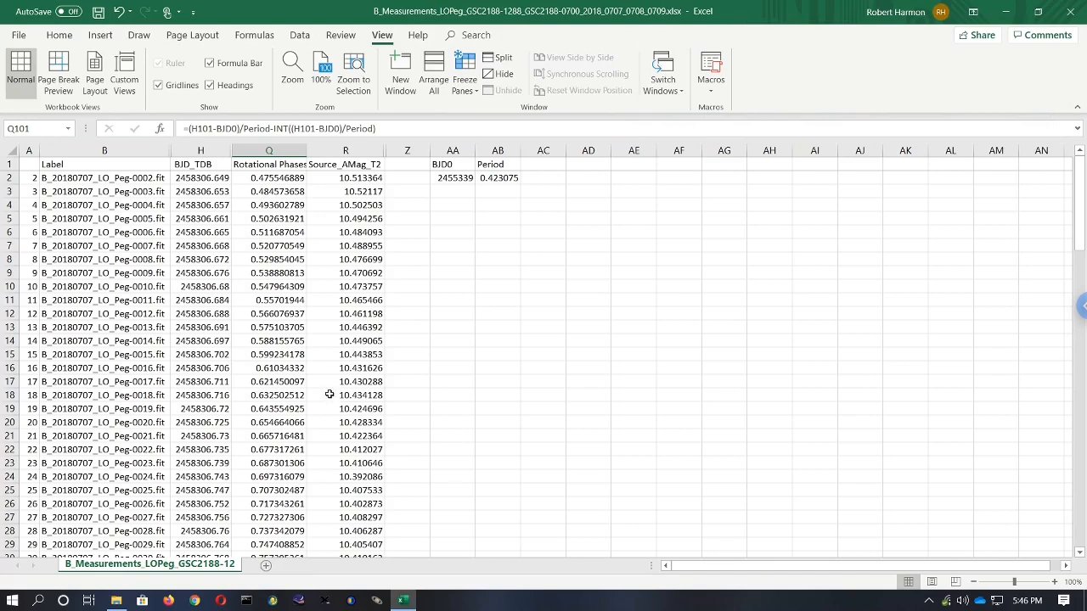
- Colour the font of rows 38 through 74, the 2018 Jul 8 observations, red
scroll(328, 399, down, 1)
scroll(328, 395, down, 2)
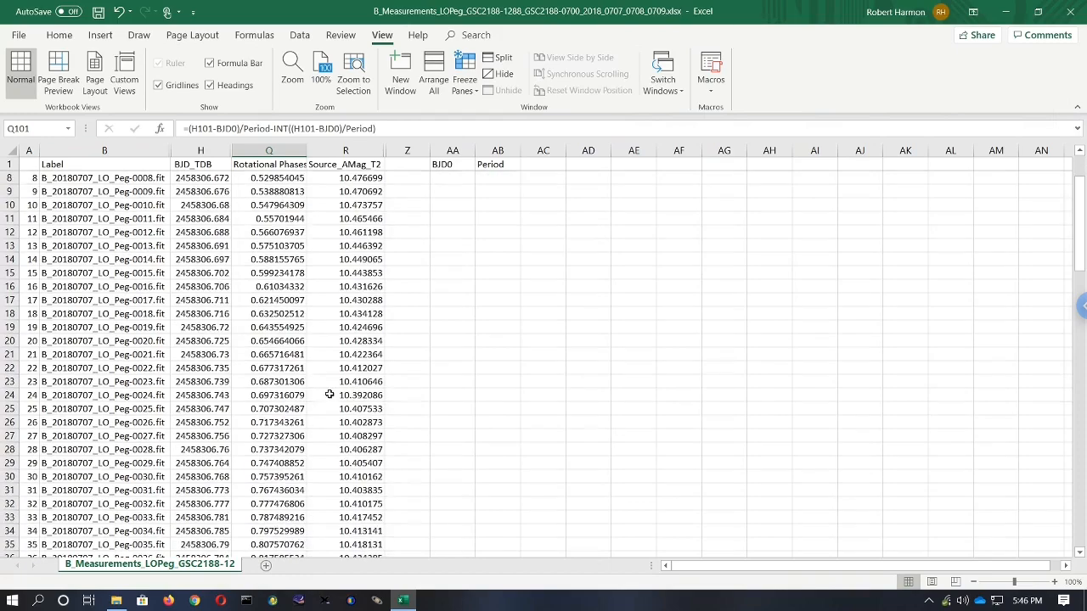
scroll(329, 393, down, 2)
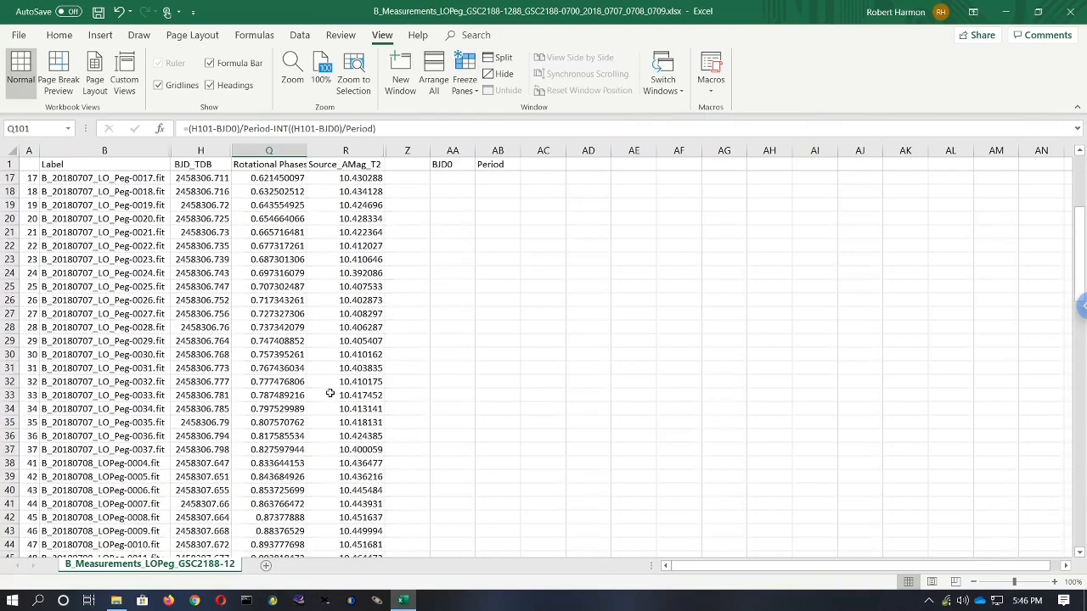
scroll(330, 391, down, 1)
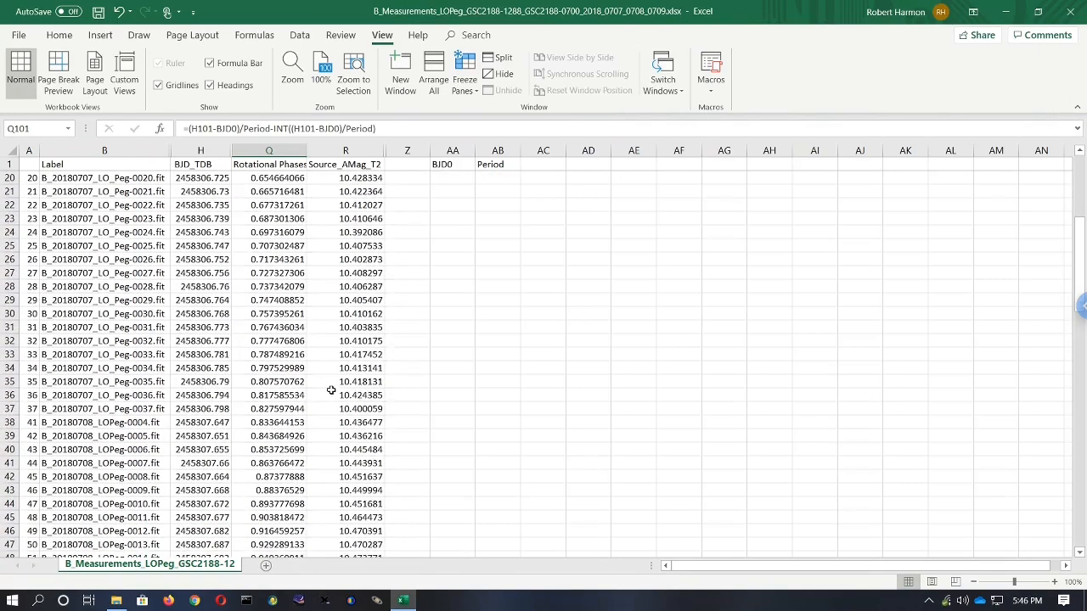
scroll(317, 387, down, 1)
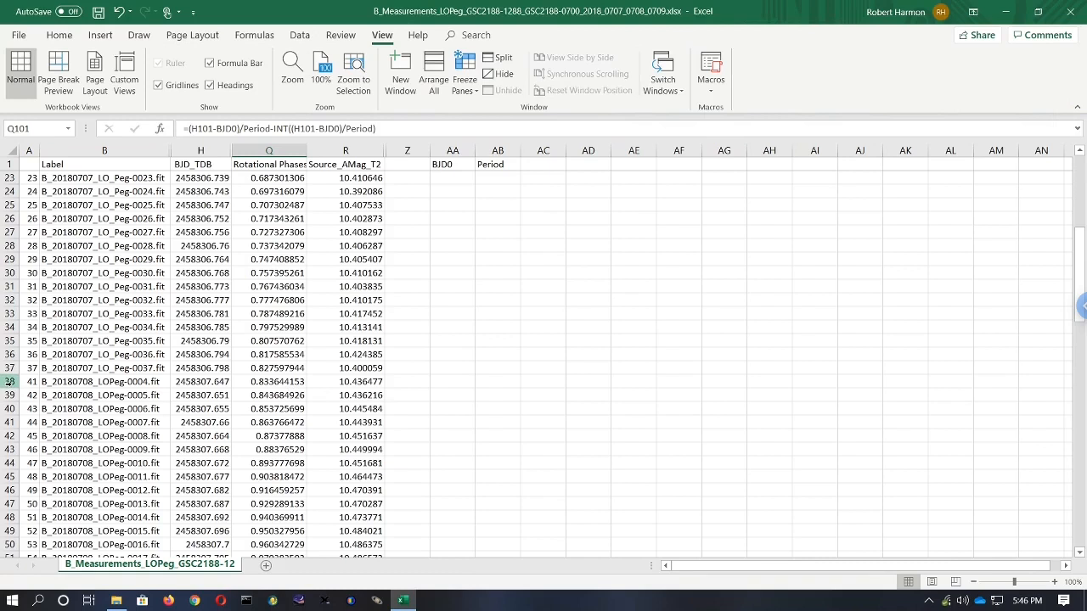
click(93, 384)
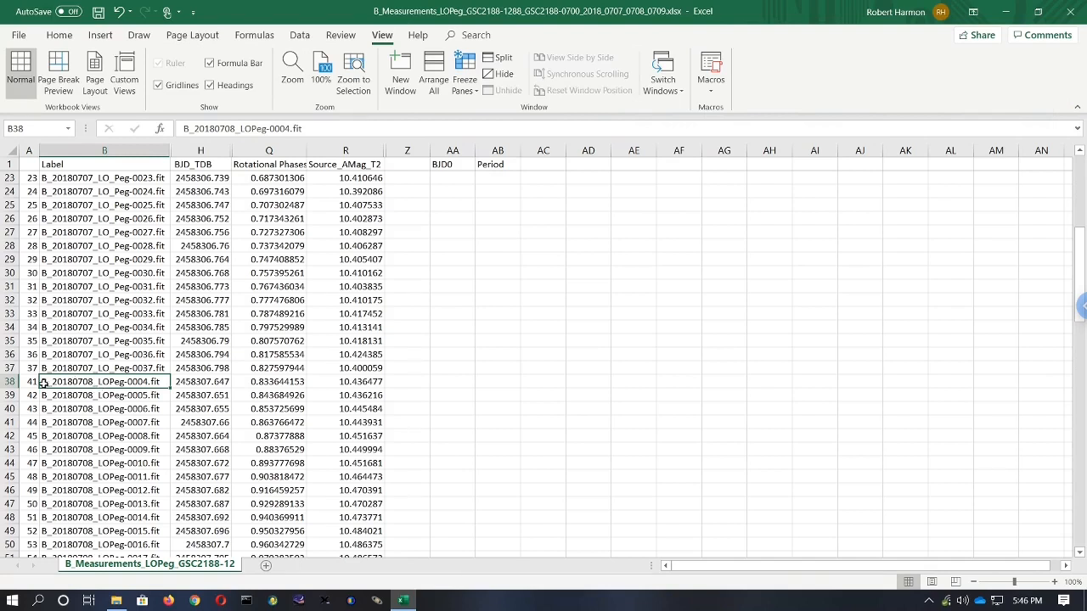
click(10, 381)
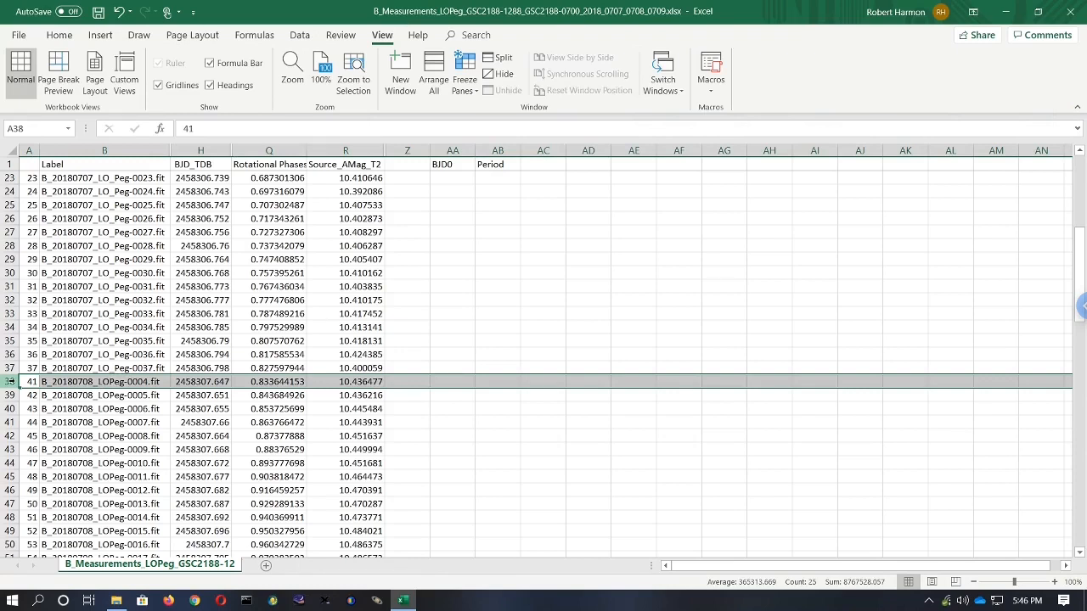
mouse_move(10, 381)
mouse_down()
mouse_move(15, 567)
mouse_move(13, 387)
mouse_move(11, 397)
mouse_up()
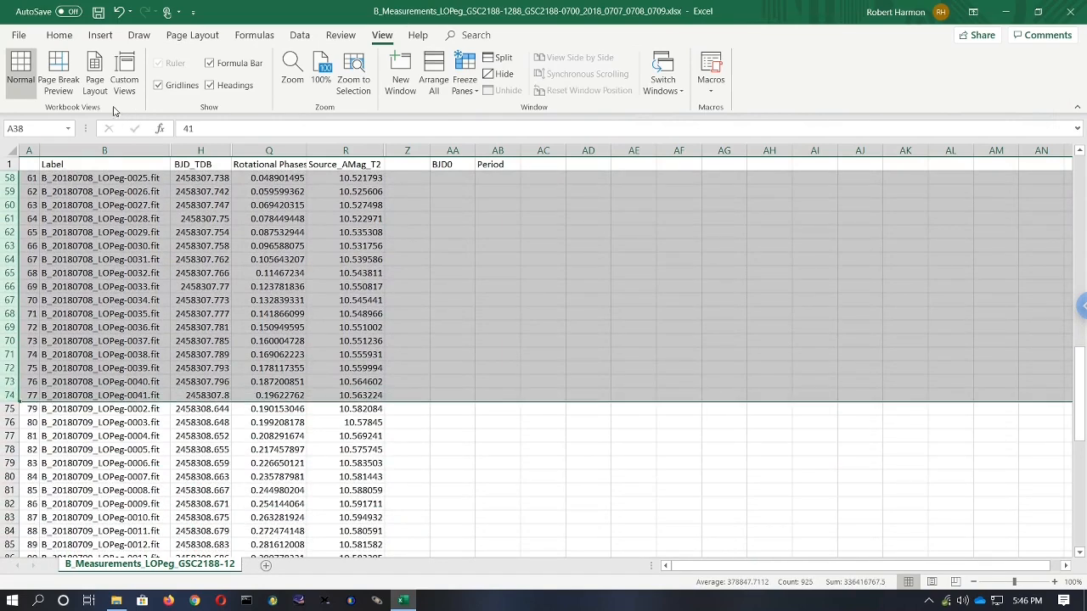
click(57, 35)
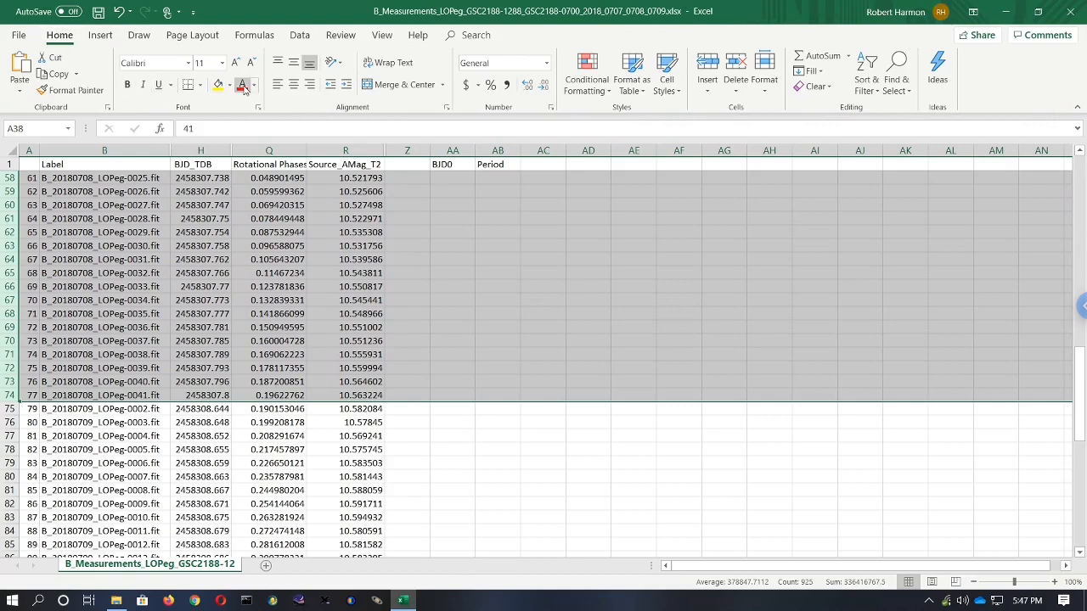
click(242, 86)
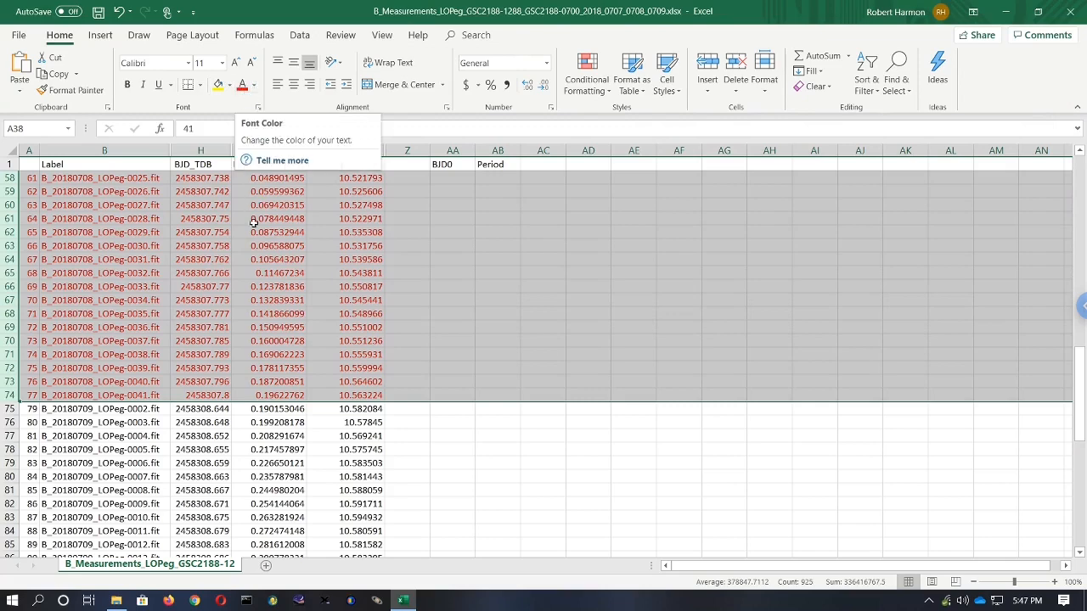
- Insert an empty scatter chart and place it below the BJD0 and Period cells
click(266, 289)
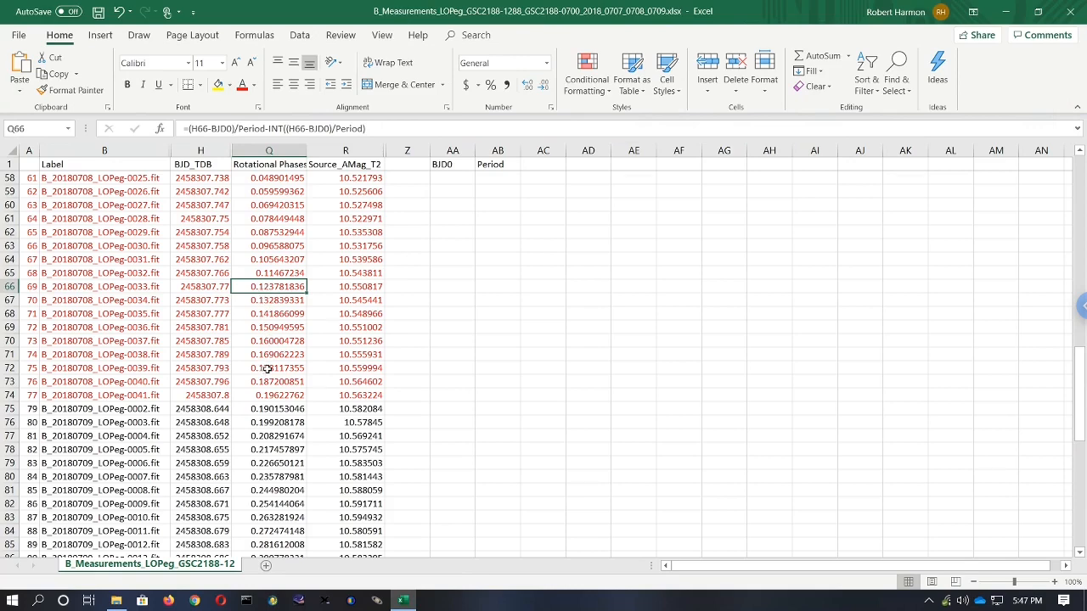
scroll(272, 369, up, 7)
scroll(290, 366, up, 2)
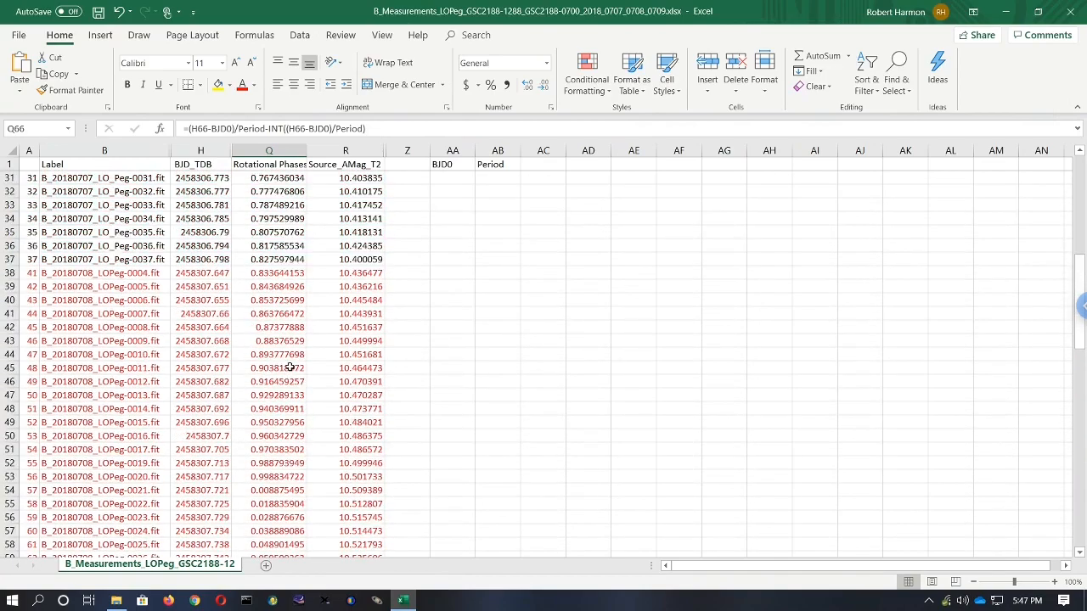
scroll(291, 367, down, 1)
scroll(290, 365, down, 9)
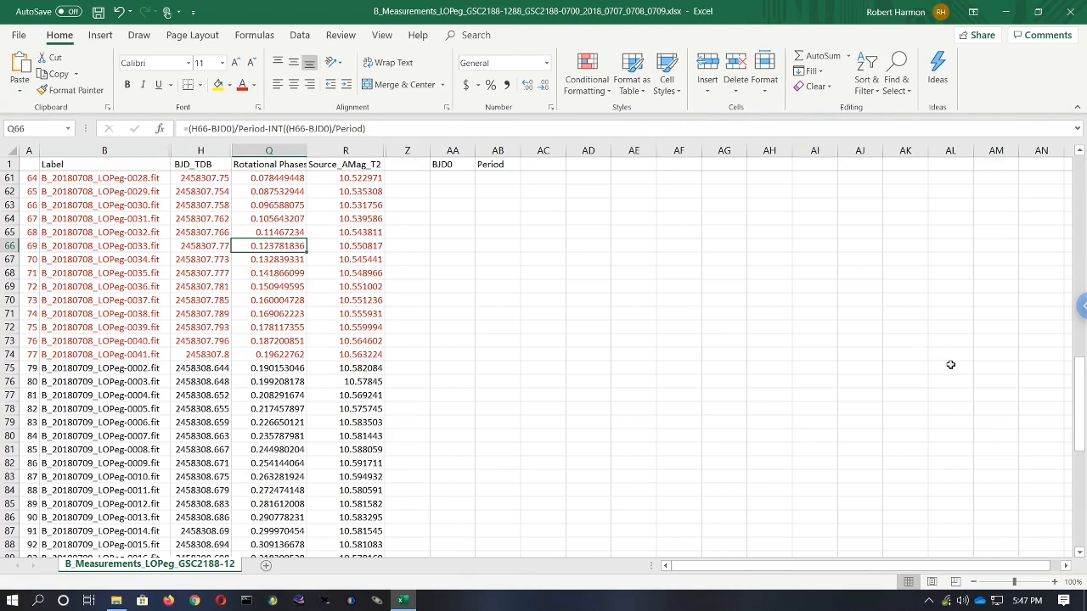
drag(1078, 392, 1078, 163)
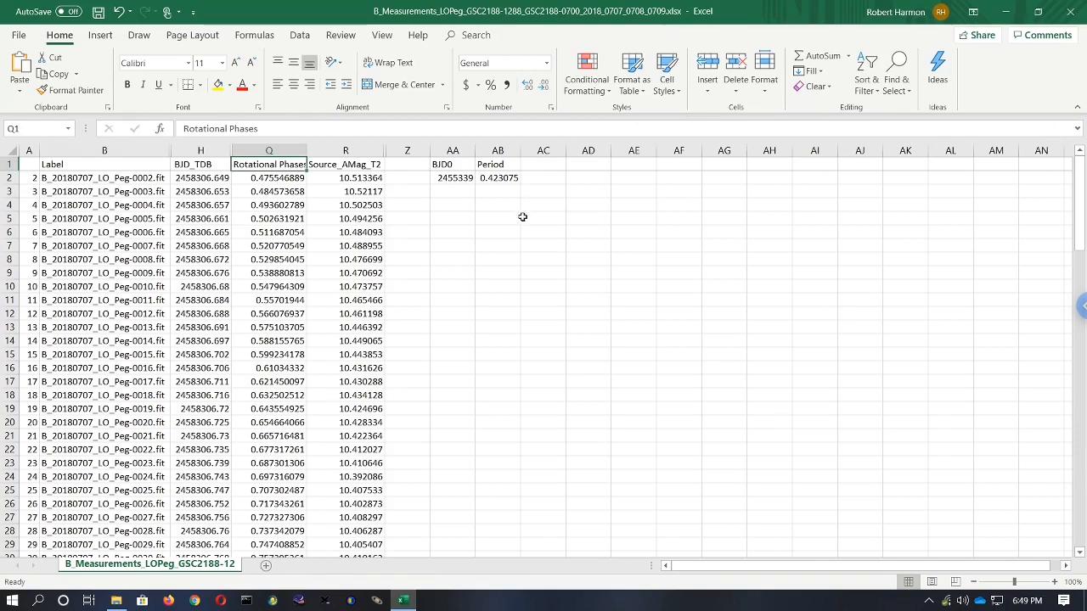
click(454, 207)
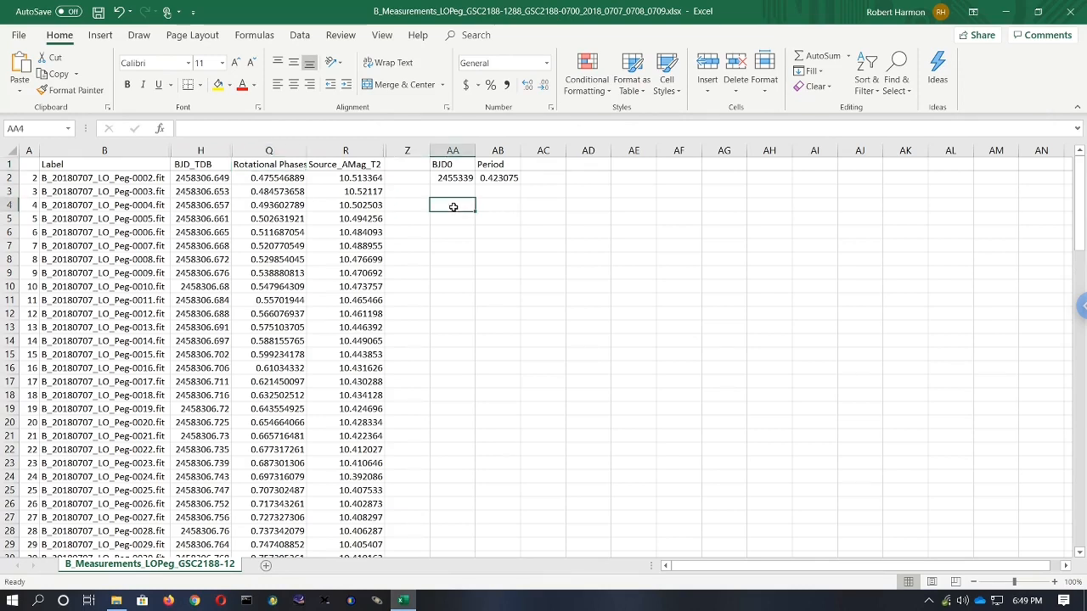
click(101, 37)
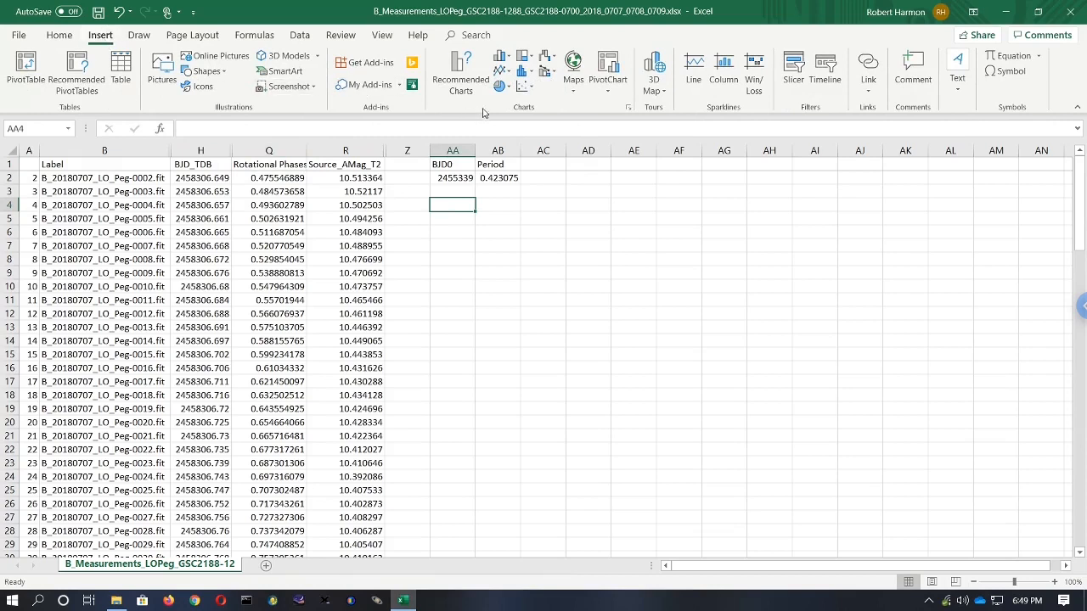
click(527, 89)
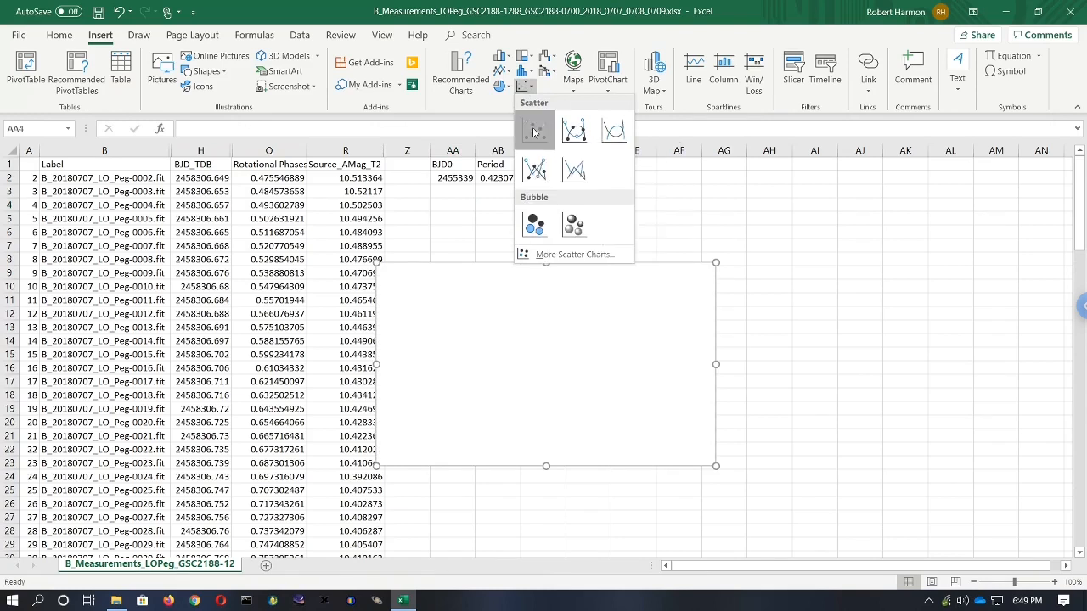
click(533, 131)
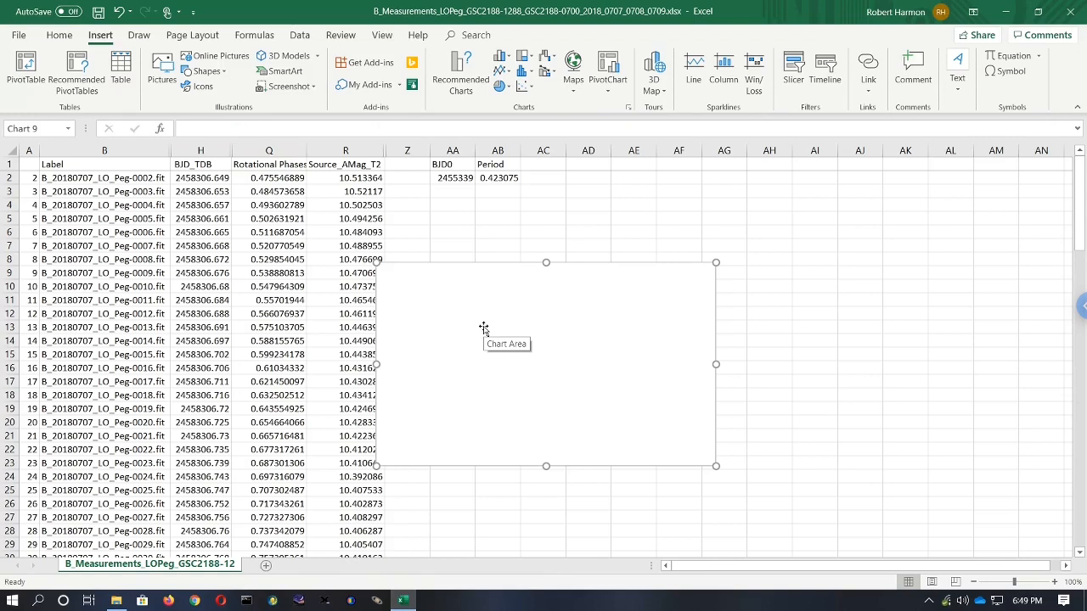
drag(483, 329, 538, 261)
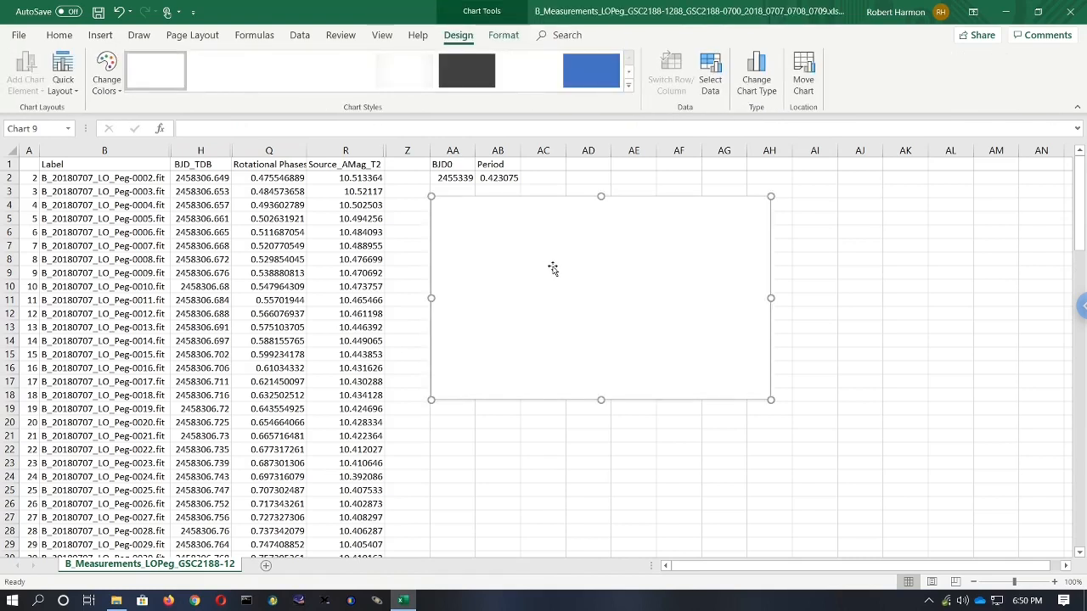
- Add a chart series named 2018 Jul 7 with X values from the Rotational Phases cells Q2:Q37
right_click(554, 270)
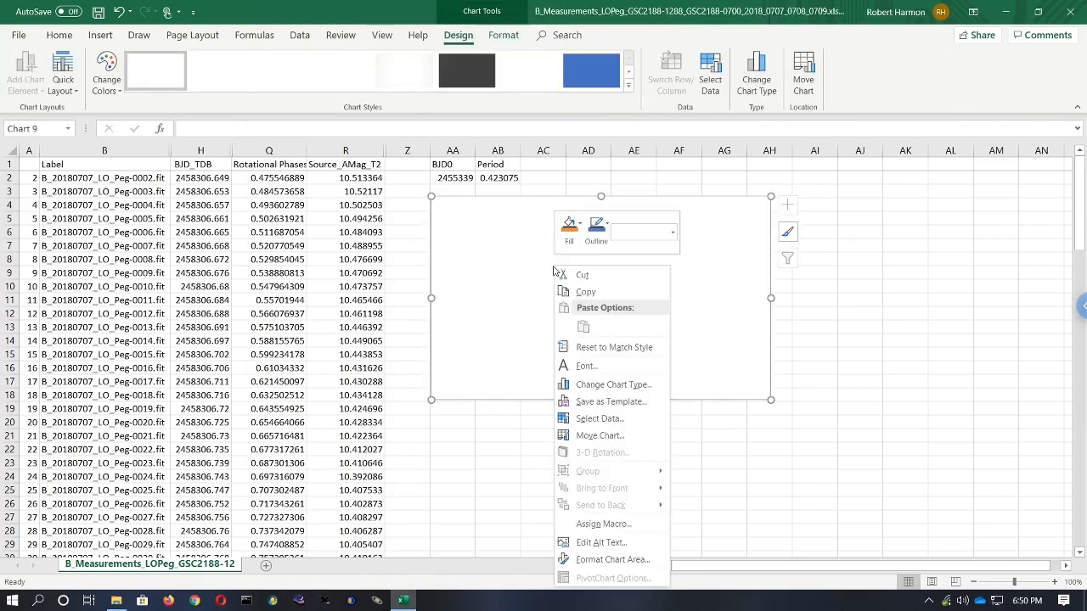
click(599, 420)
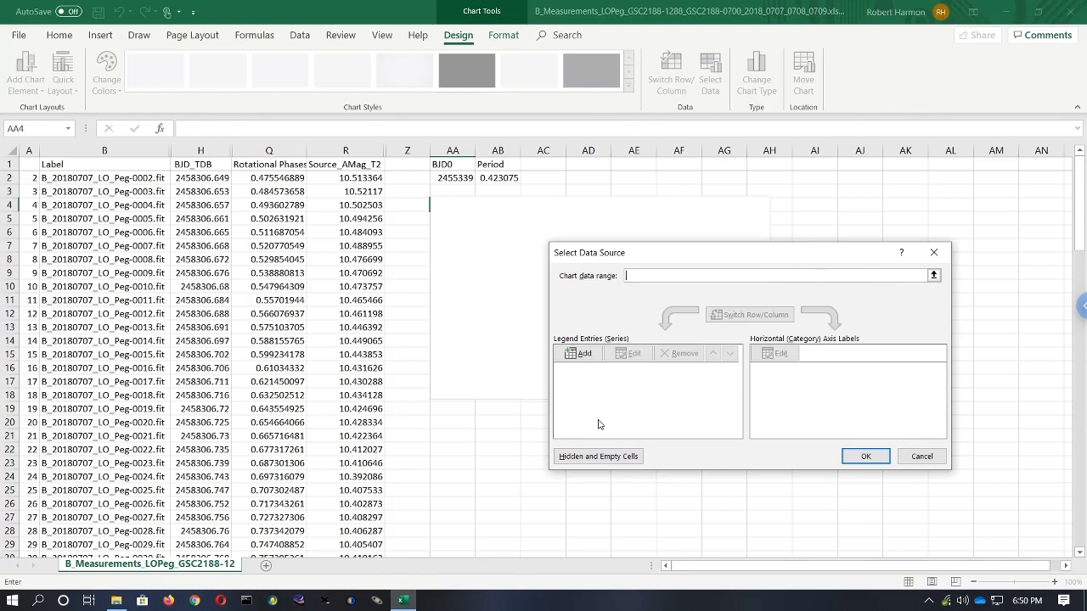
click(584, 354)
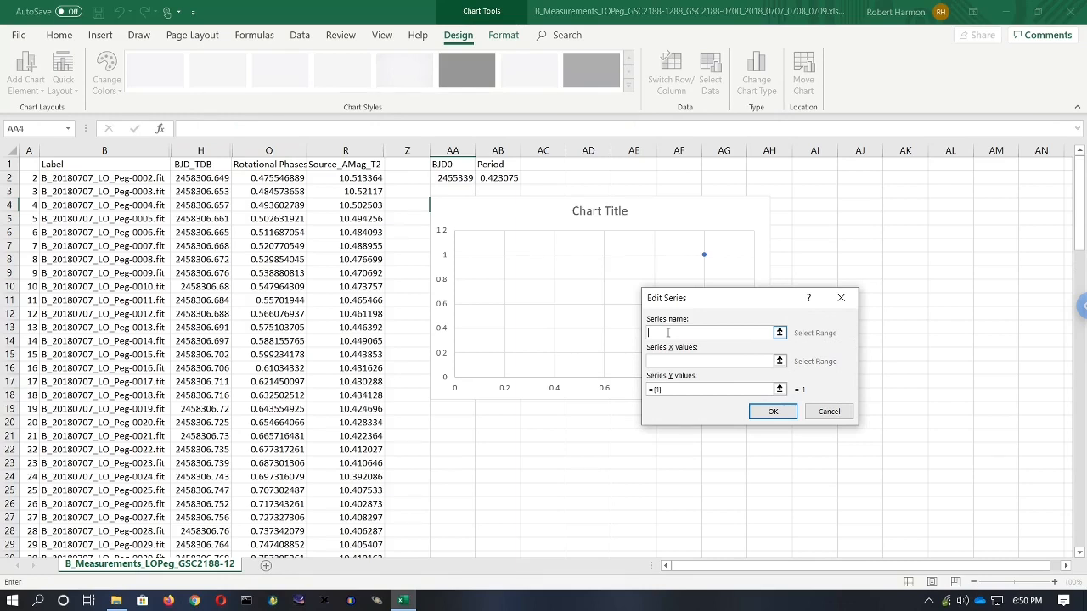
text(2018 Jul 7)
click(779, 361)
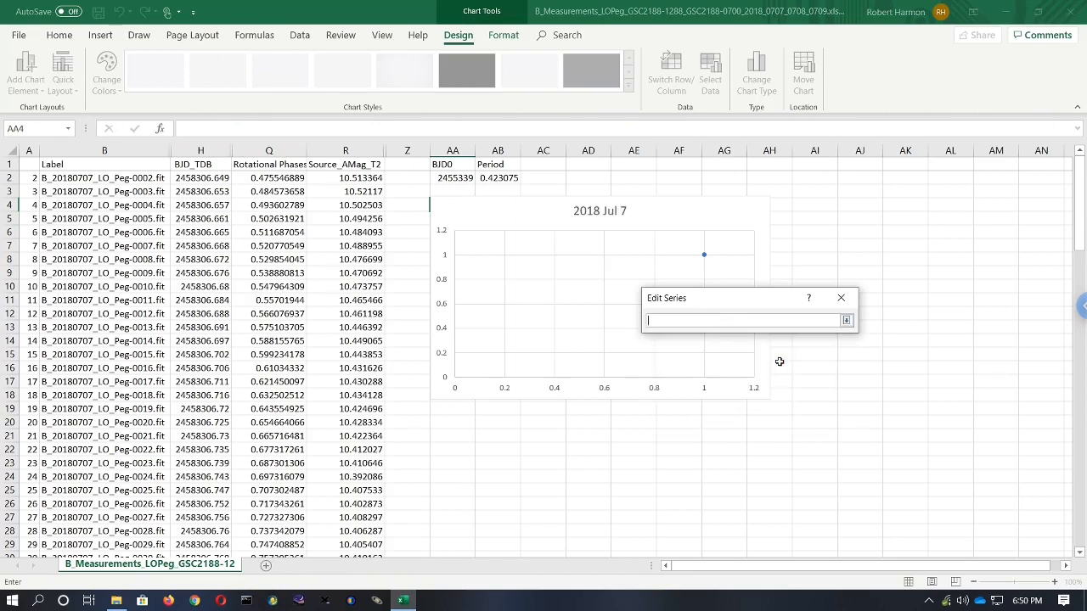
click(281, 178)
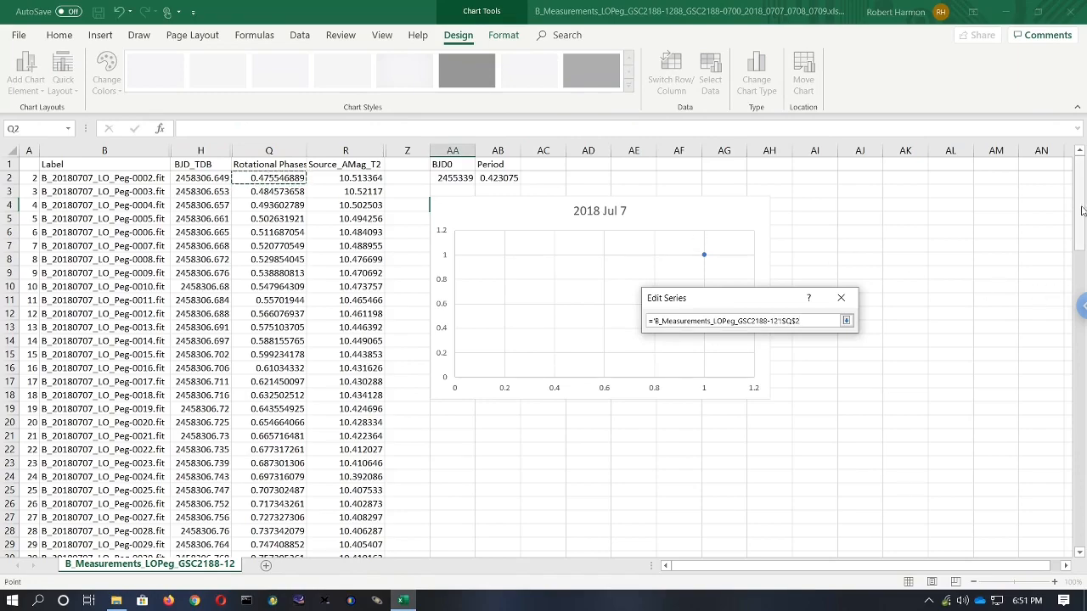
drag(1080, 211, 1080, 289)
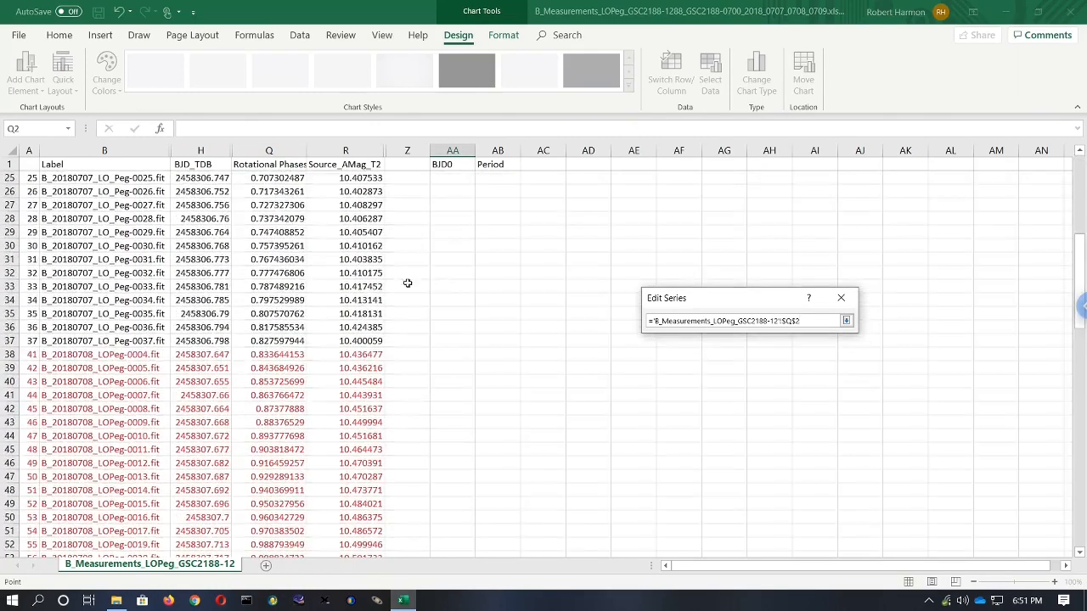
shift+click(281, 342)
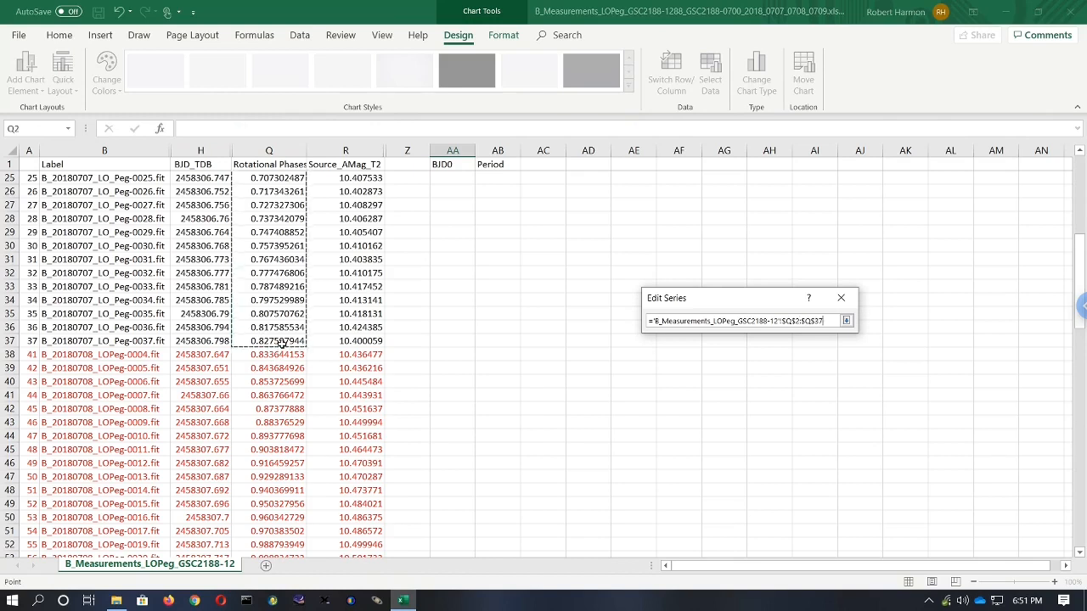
click(846, 322)
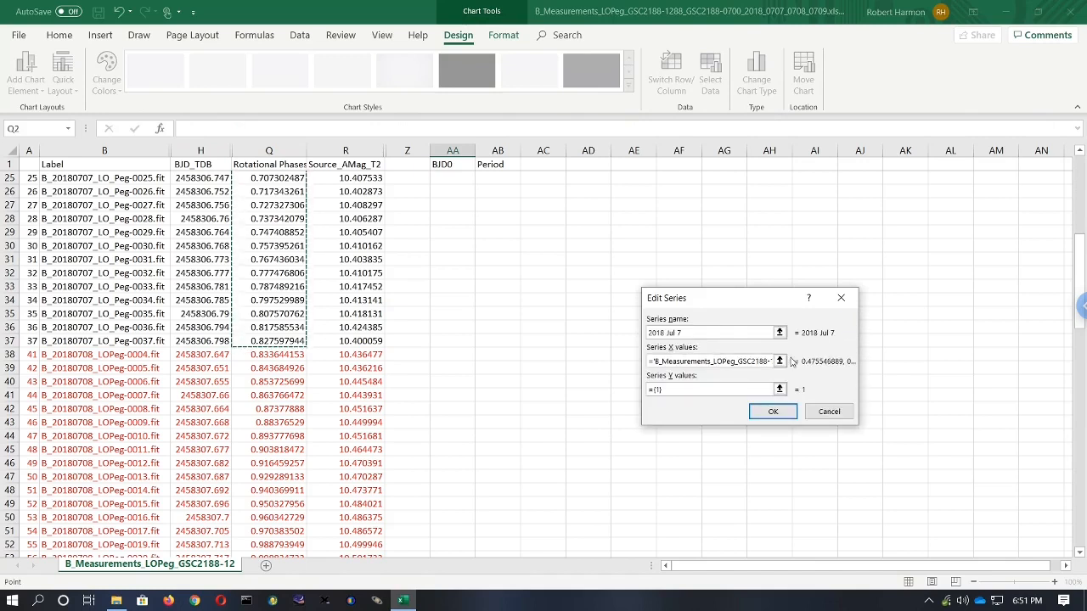
- Set the series' Y values to the Source_AMag_T2 cells R2:R37 and confirm the series
click(779, 389)
drag(1080, 259, 1082, 153)
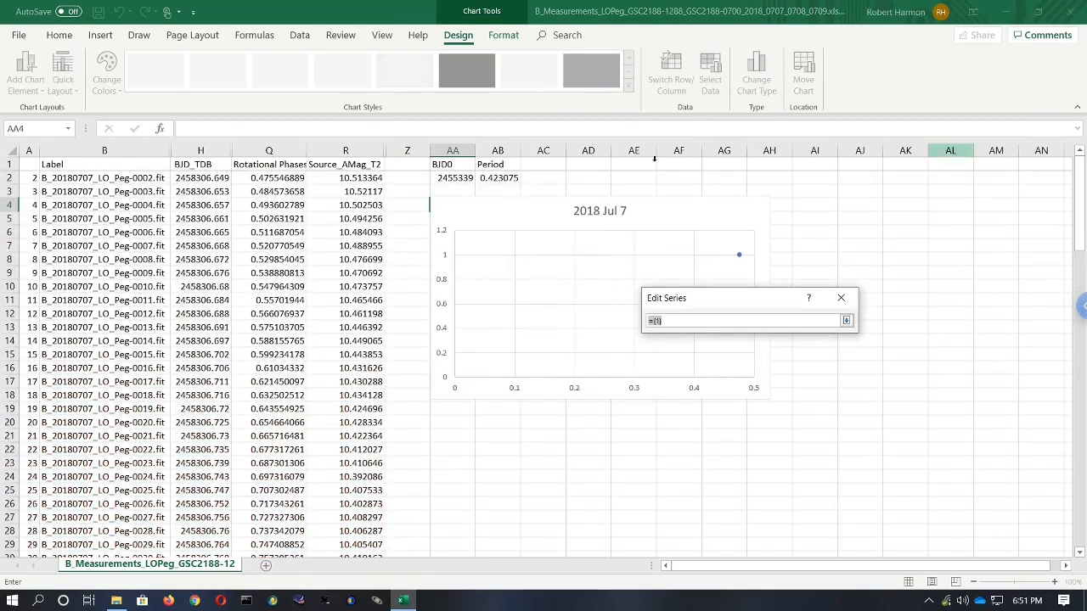
click(360, 180)
drag(1078, 197, 1080, 242)
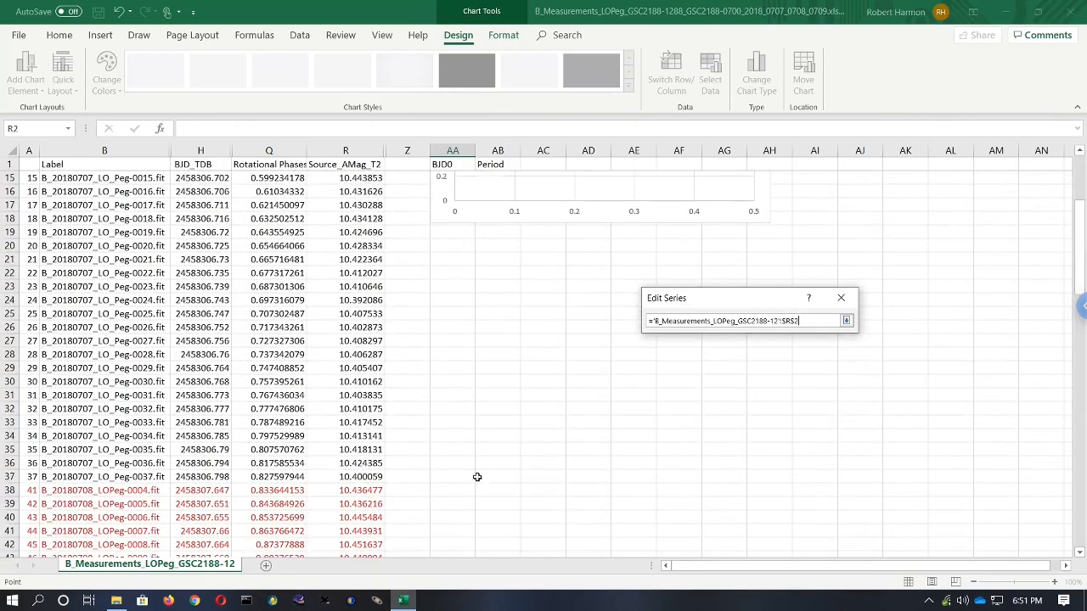
shift+click(362, 478)
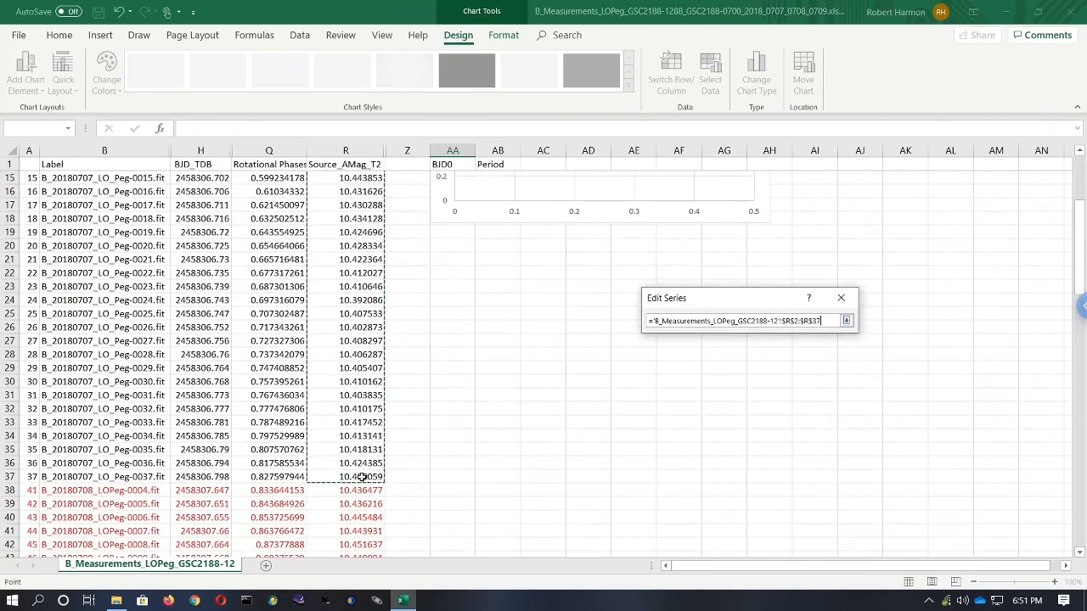
click(846, 321)
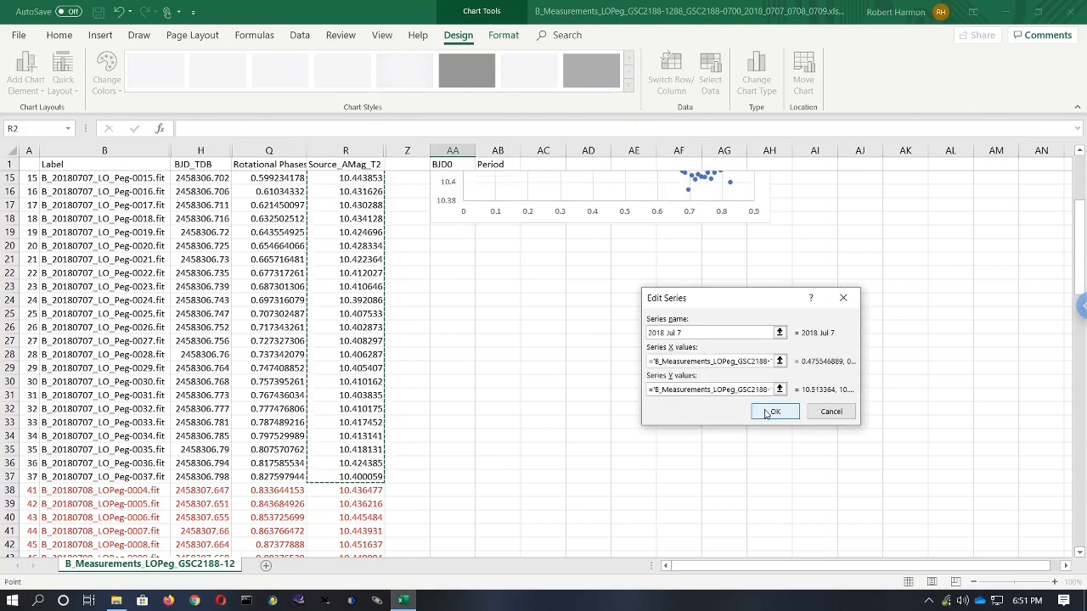
click(772, 411)
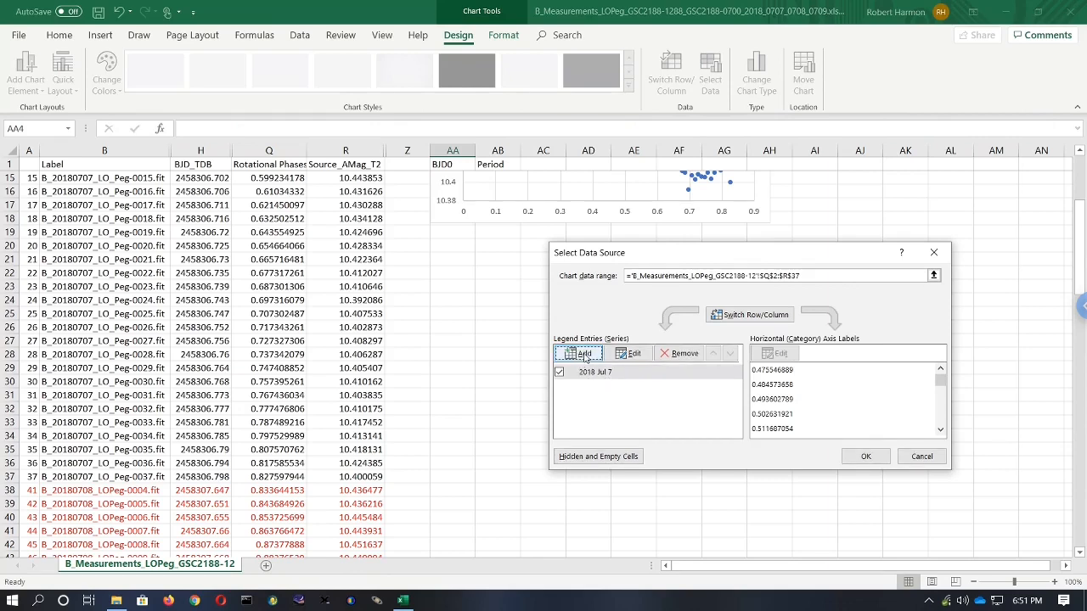
- Add a second chart series named 2018 Jul 8 with X values from the Rotational Phases cells Q38:Q74
click(584, 354)
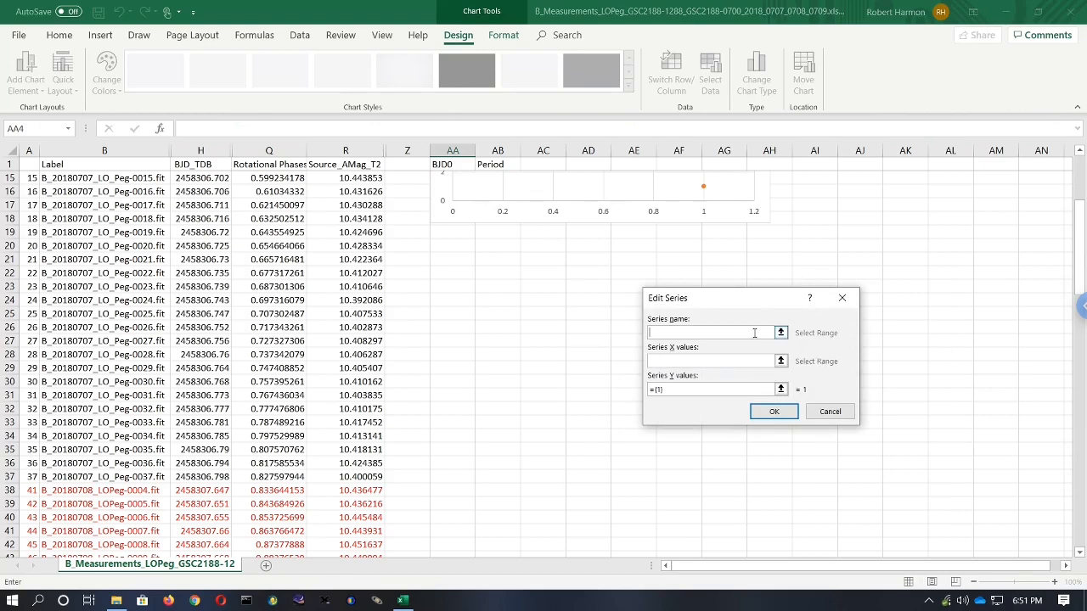
text(2018 Jul 8)
click(781, 361)
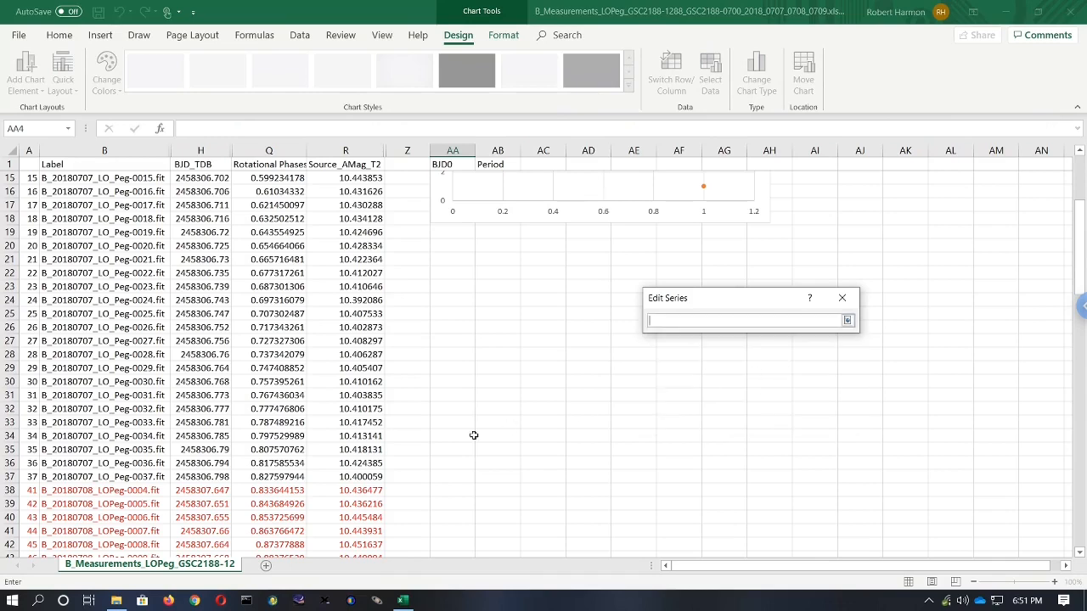
click(254, 495)
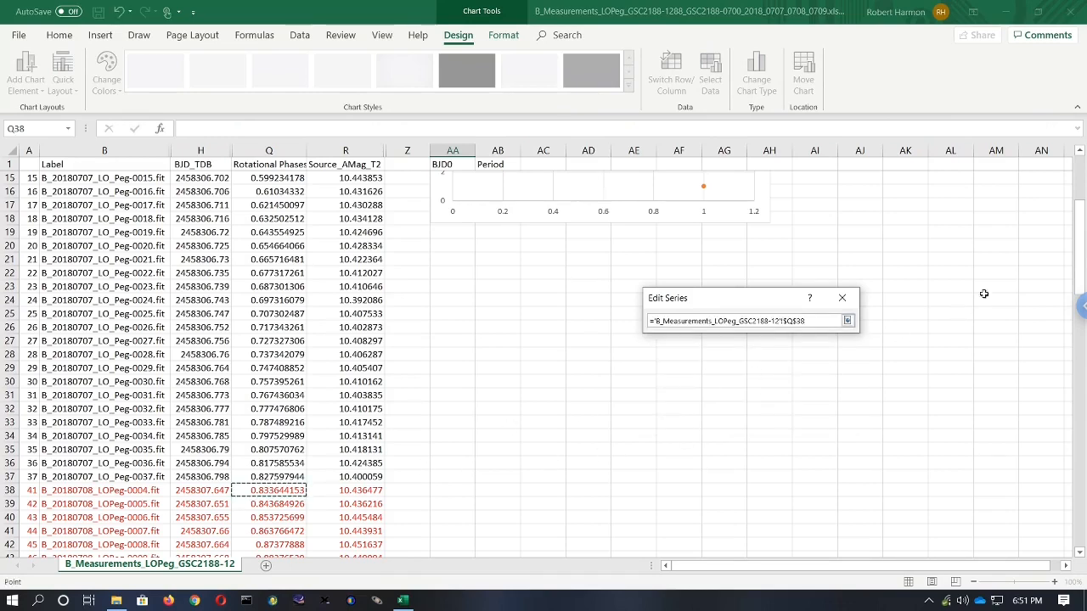
drag(1068, 262, 1058, 405)
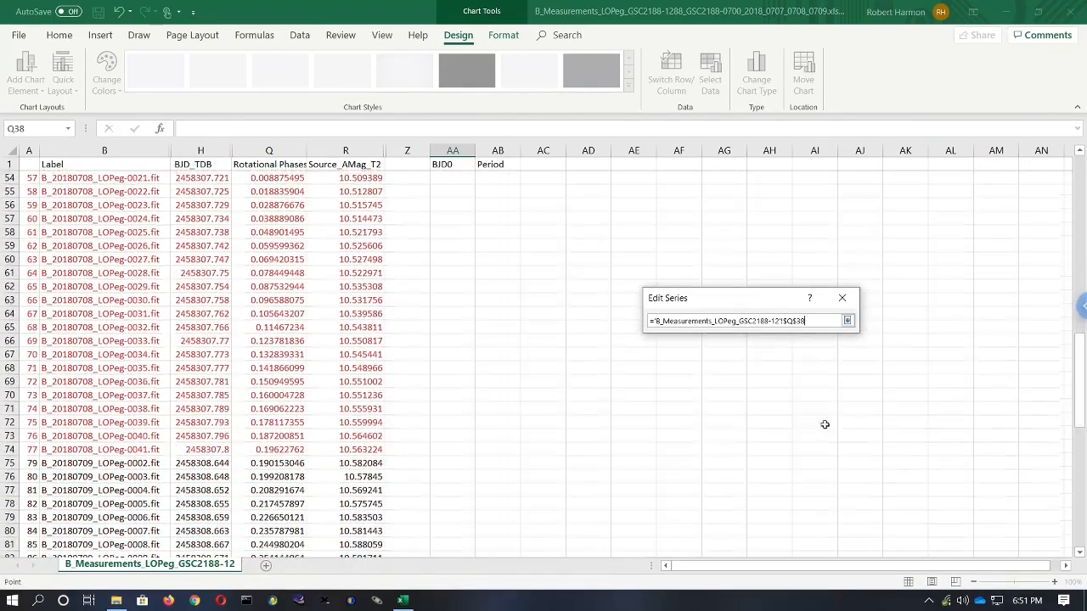
shift+click(262, 450)
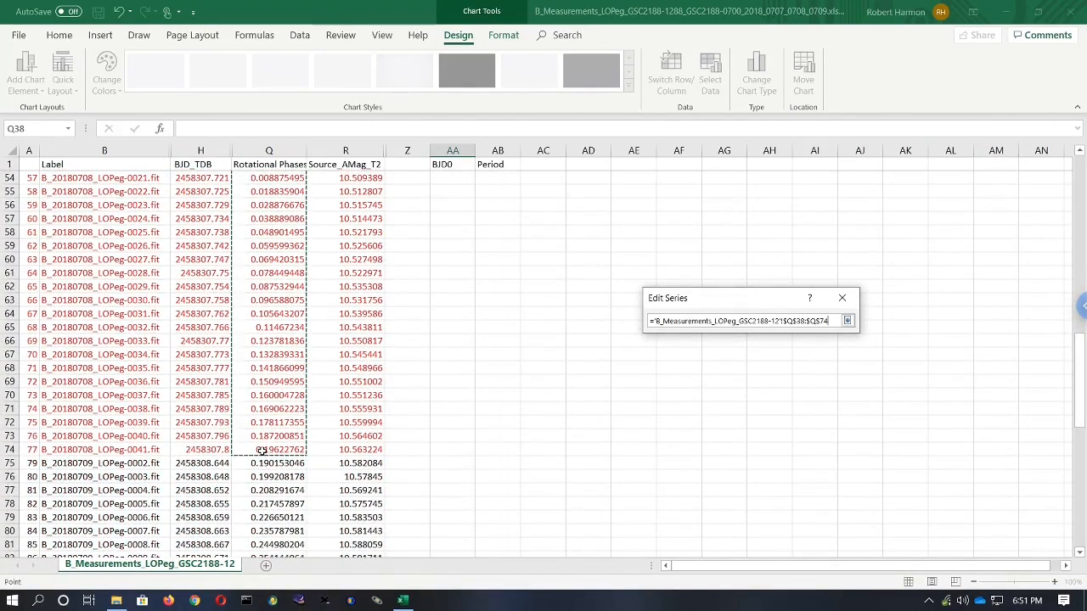
click(847, 322)
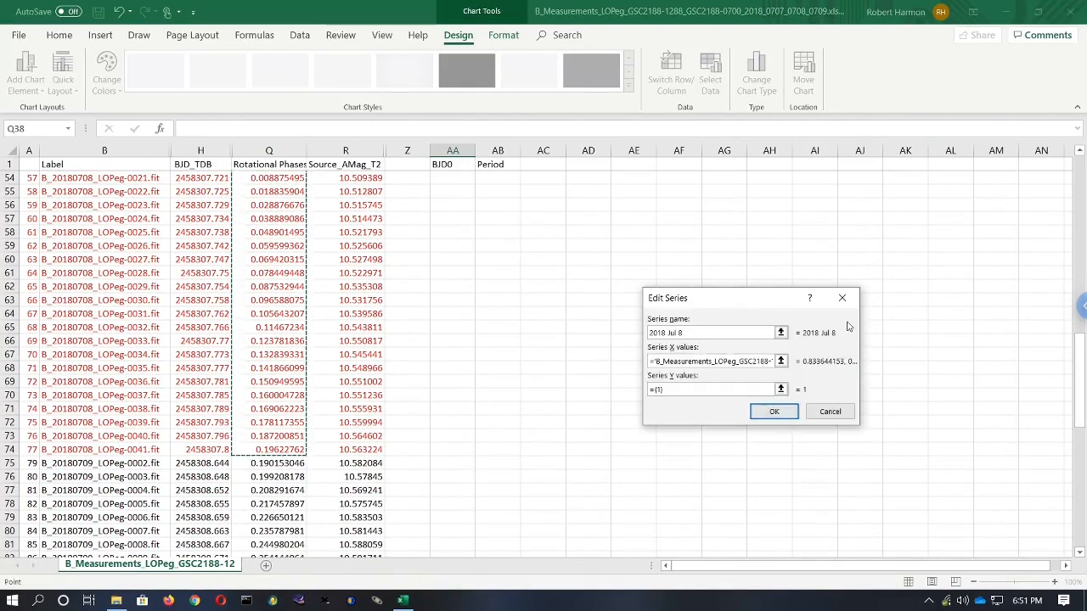
- Set the 2018 Jul 8 series' Y values to the Source_AMag_T2 cells R38:R74 and confirm the series
click(780, 389)
drag(1082, 406, 1083, 396)
drag(1084, 346, 1002, 344)
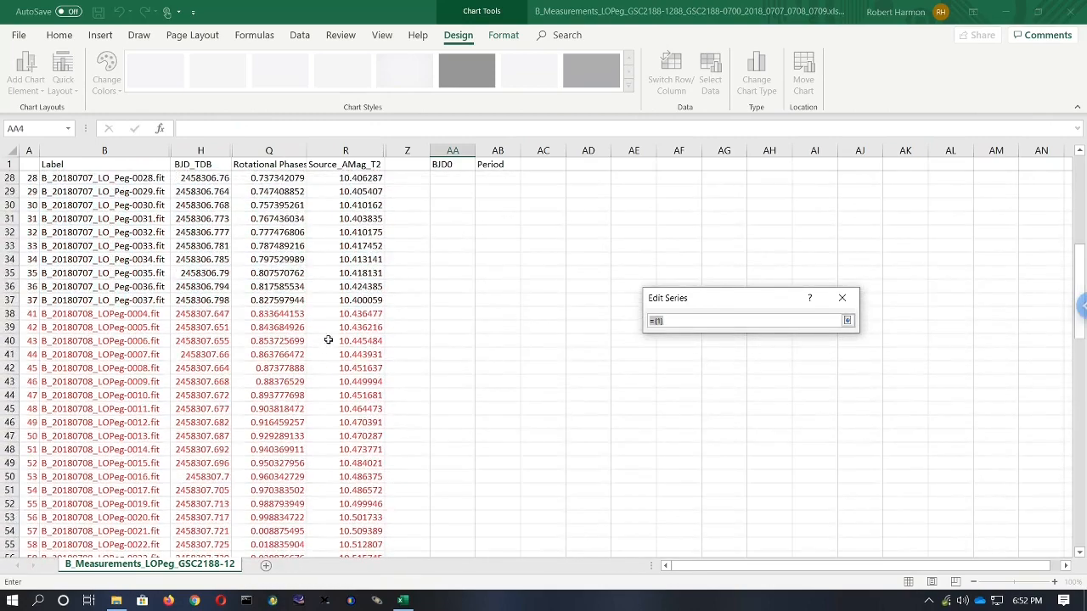
click(365, 316)
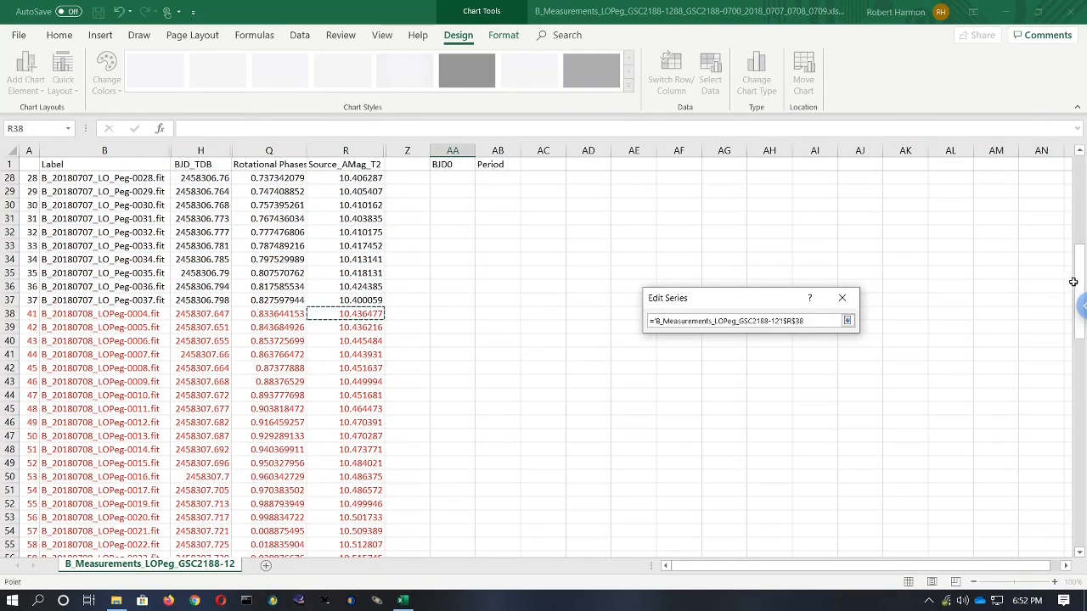
drag(1079, 254, 1080, 321)
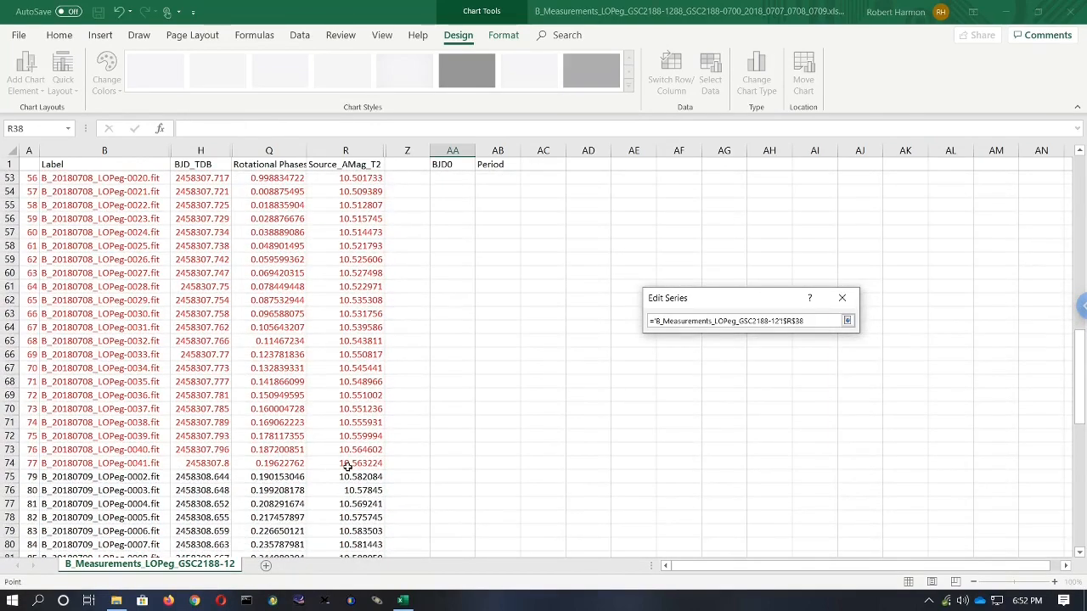
shift+click(348, 465)
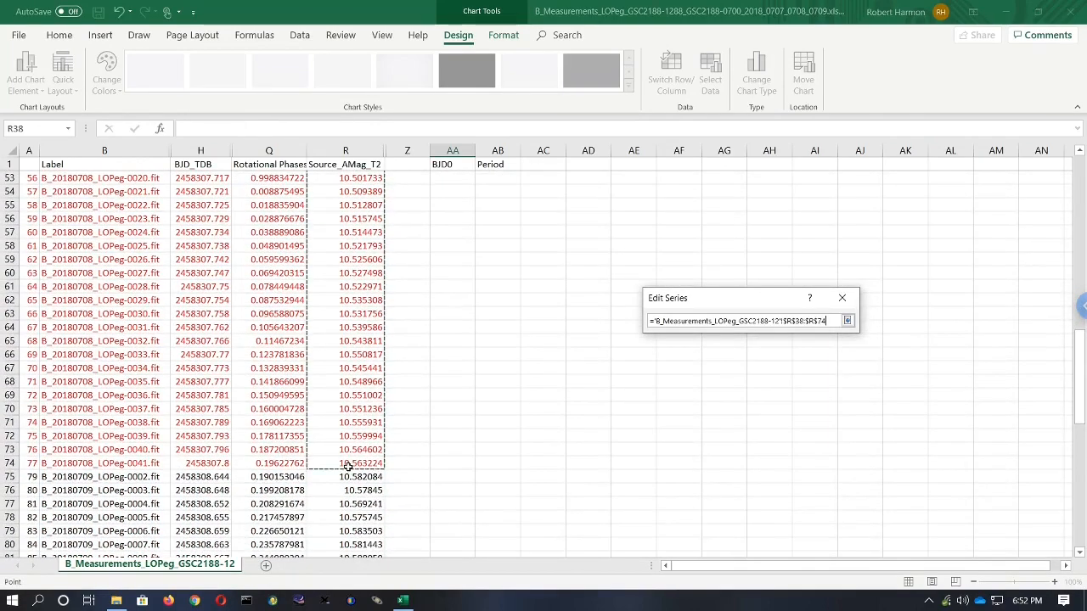
click(846, 320)
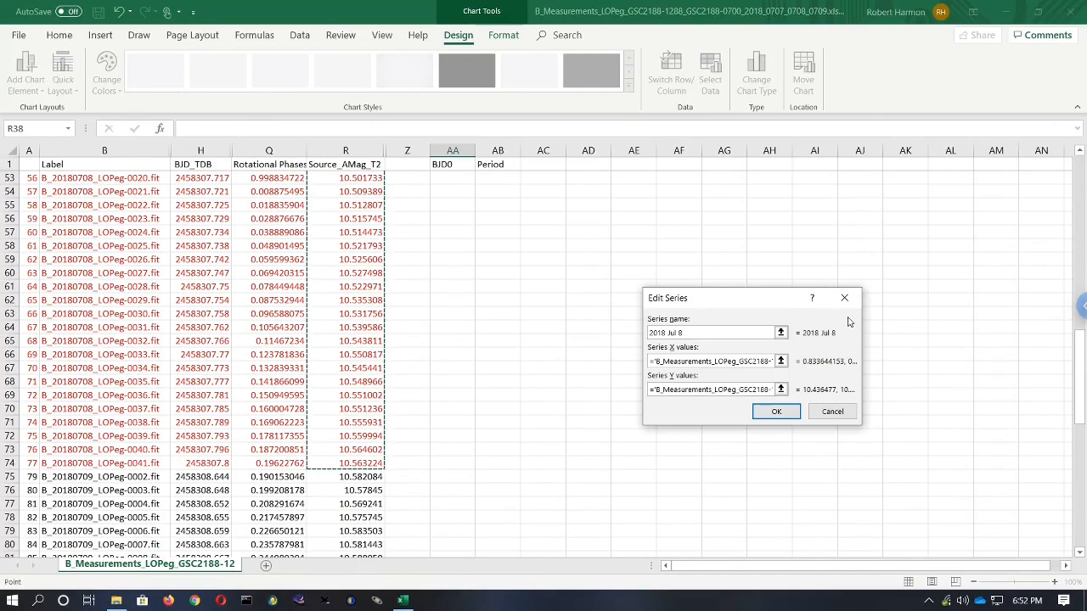
click(776, 412)
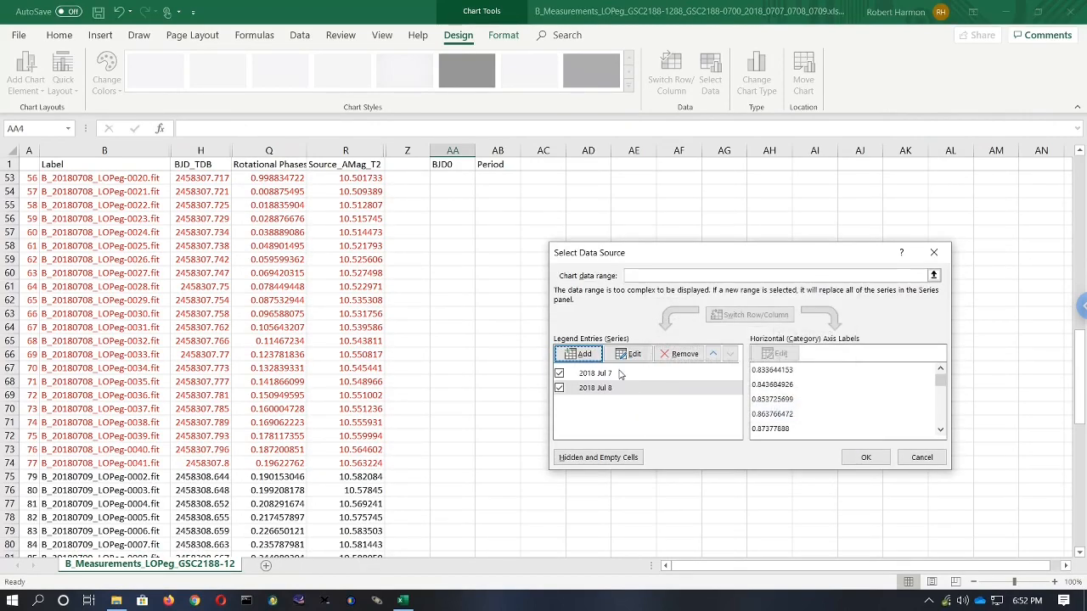
- Add a third series named 2019 Jul 9 with X values from the Rotational Phases cells Q75:Q111
click(581, 353)
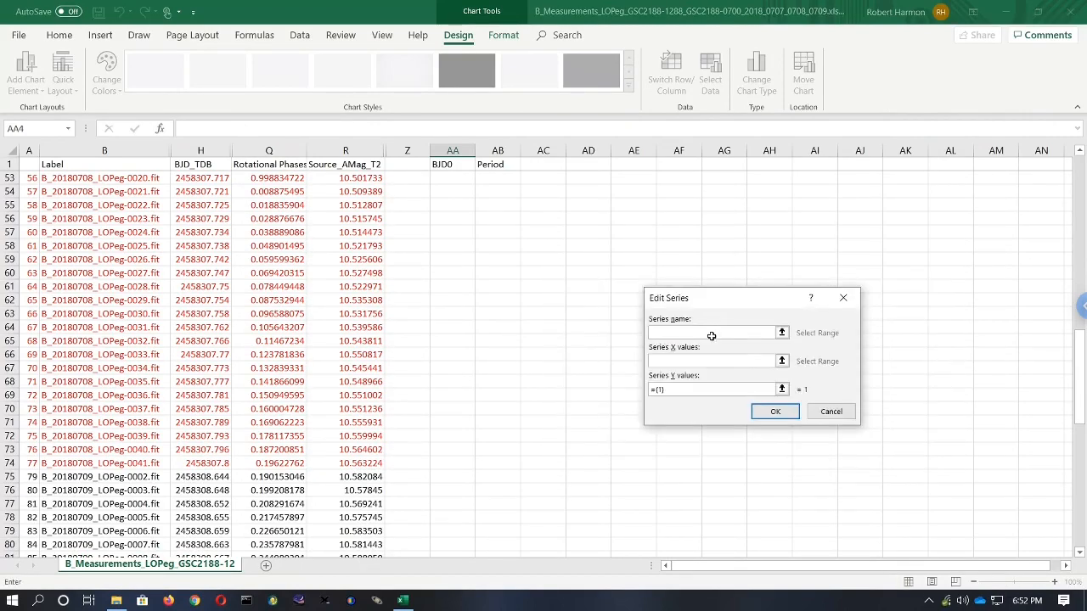
text(2019 Jul 9)
click(782, 361)
click(283, 480)
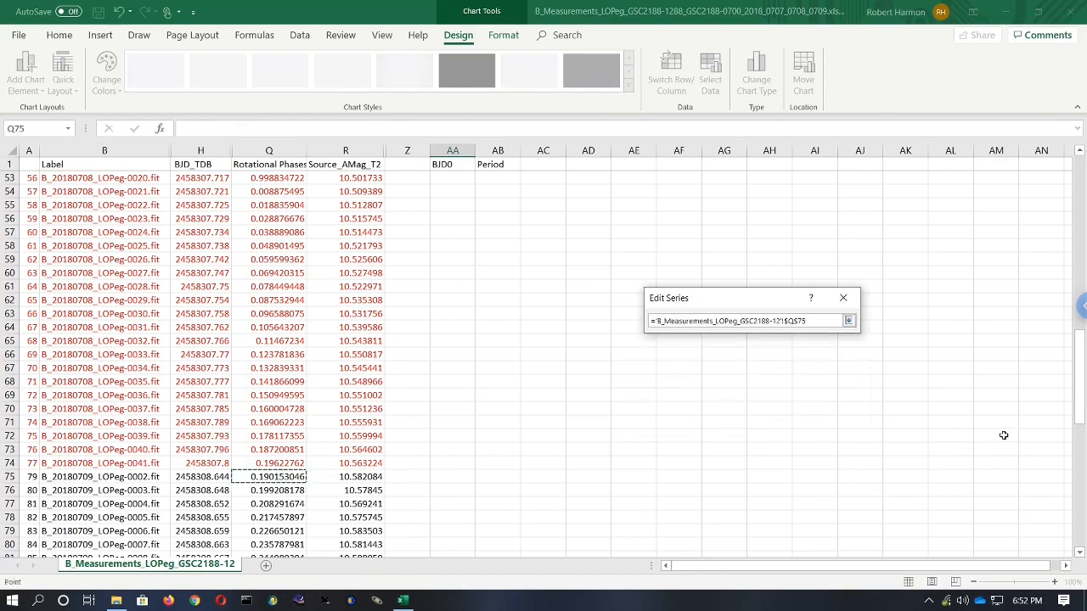
drag(1080, 407, 1075, 520)
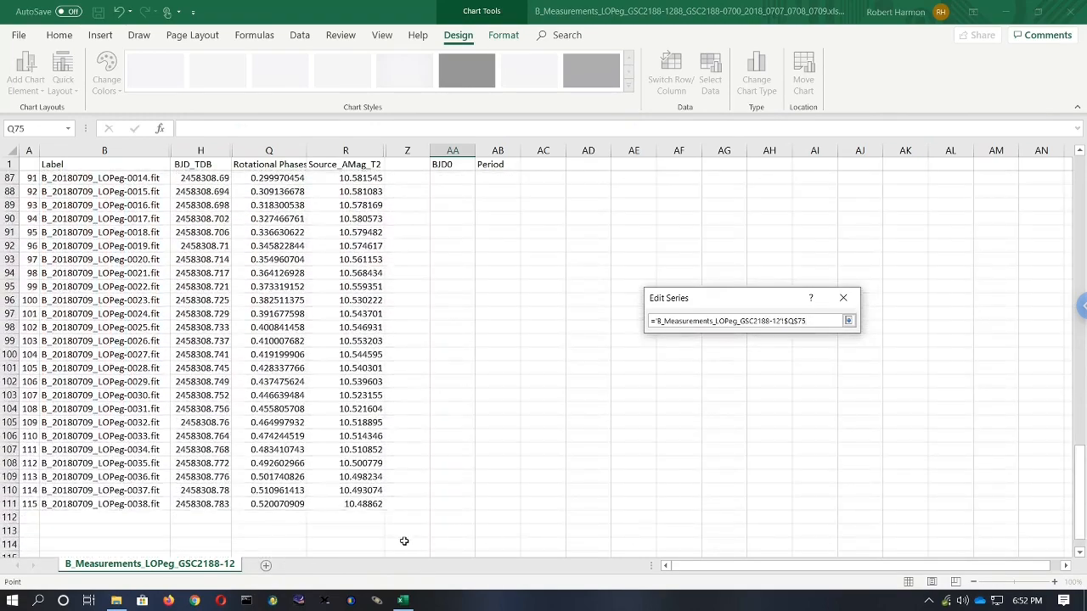
shift+click(289, 504)
click(847, 320)
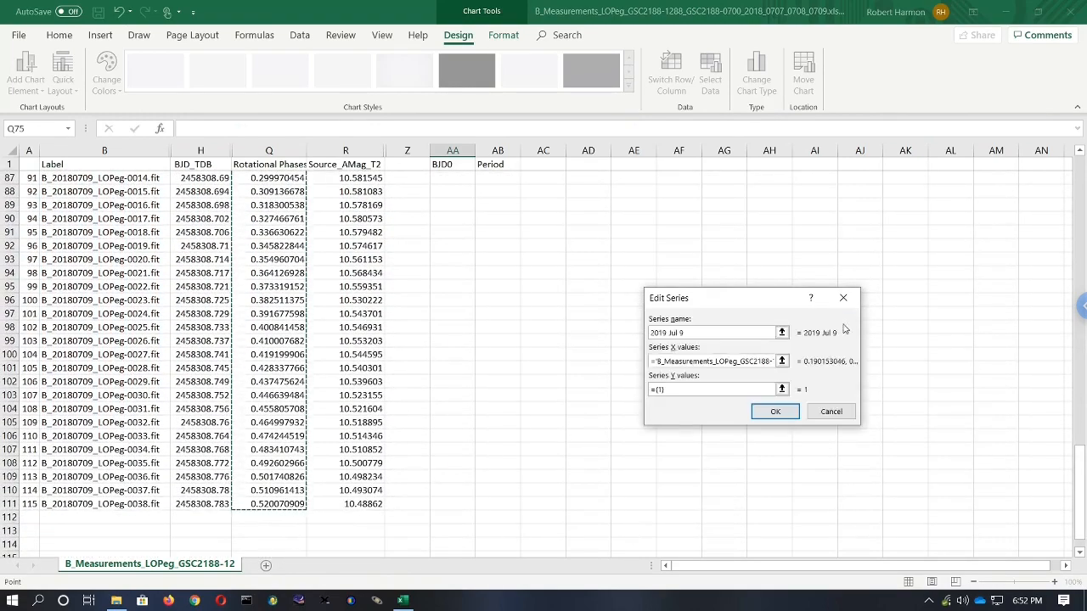
- Set the 2019 Jul 9 series' Y values to cells R75:R111, confirm the series and close the data source dialog
click(781, 389)
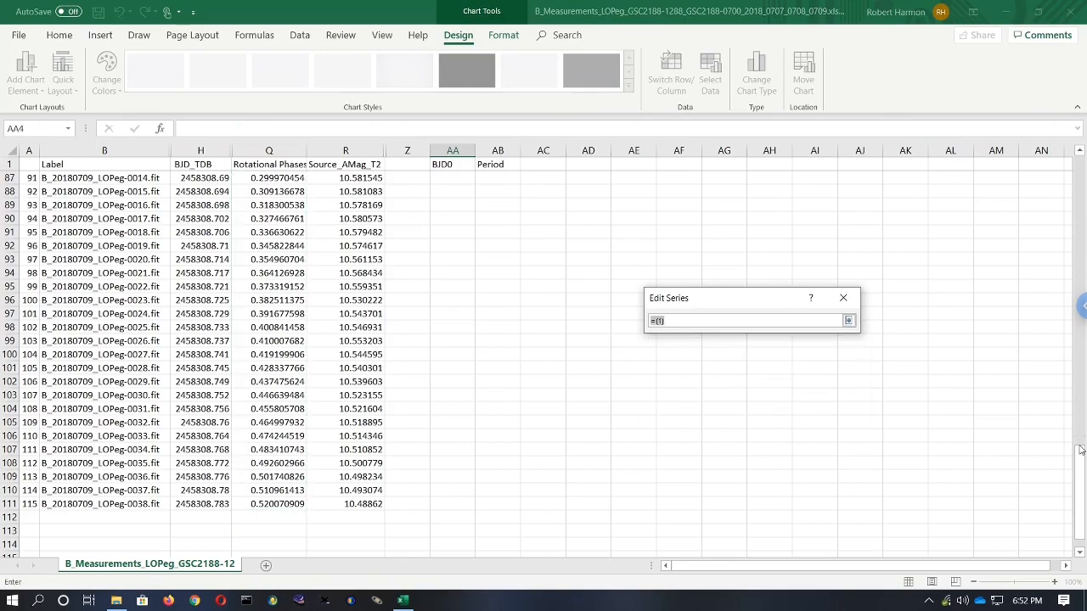
drag(1081, 450, 1081, 391)
click(365, 285)
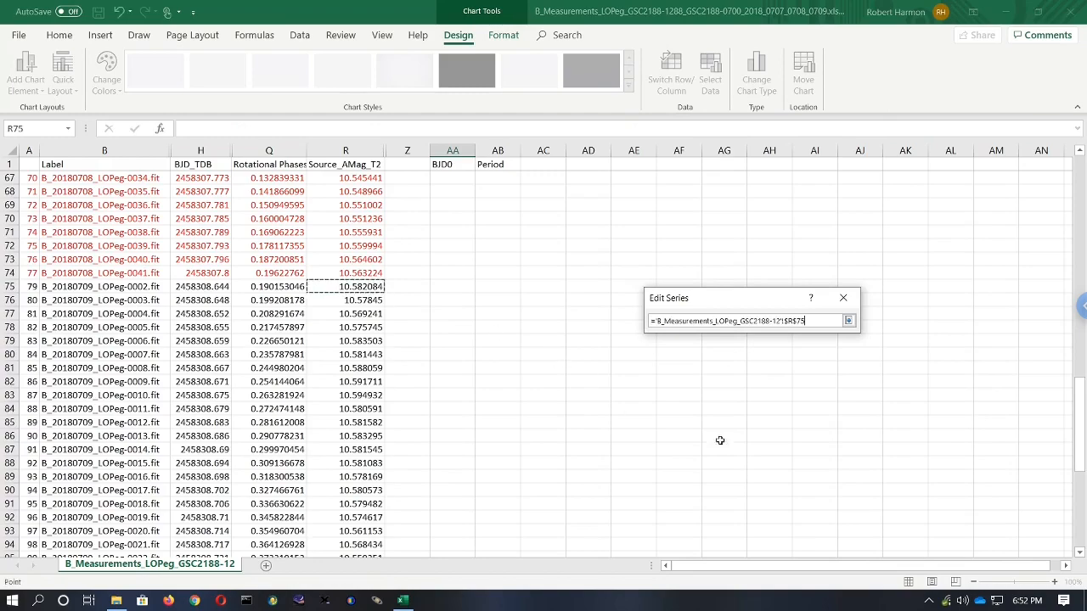
drag(1078, 411, 1075, 484)
shift+click(371, 478)
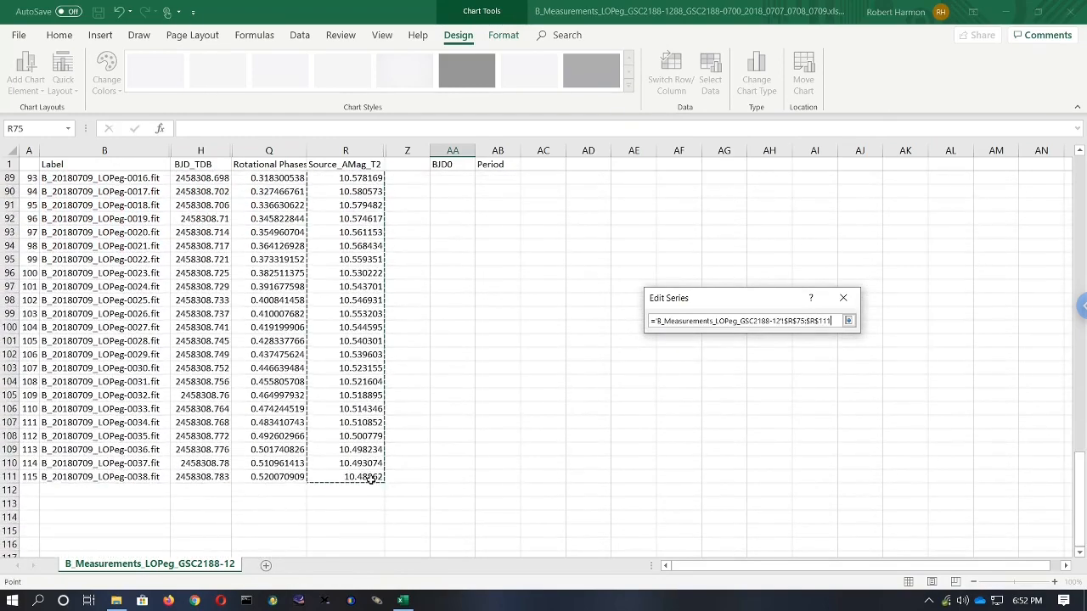
click(847, 320)
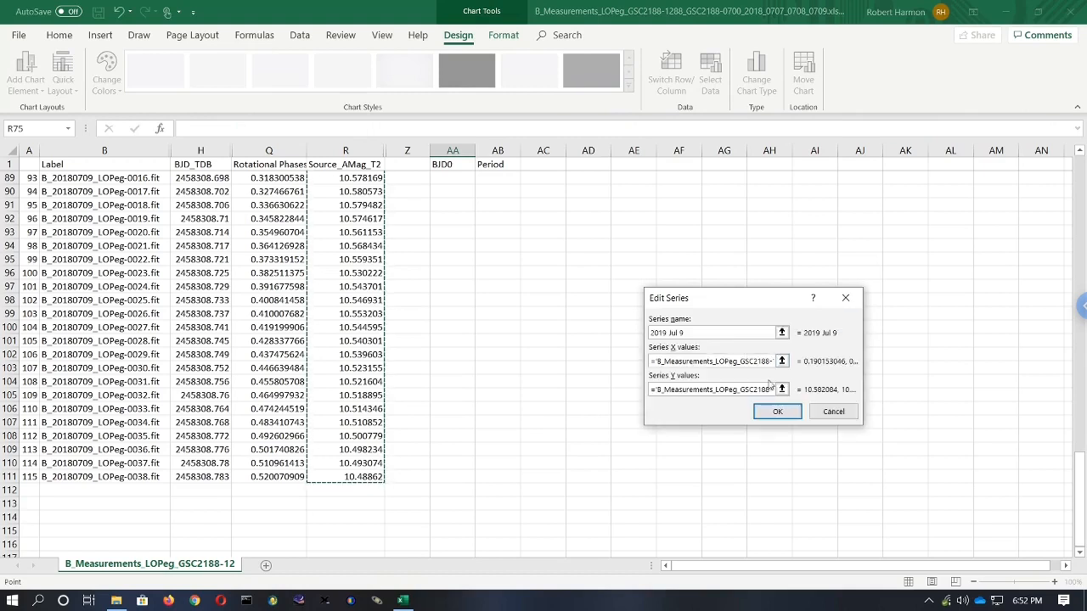
click(778, 412)
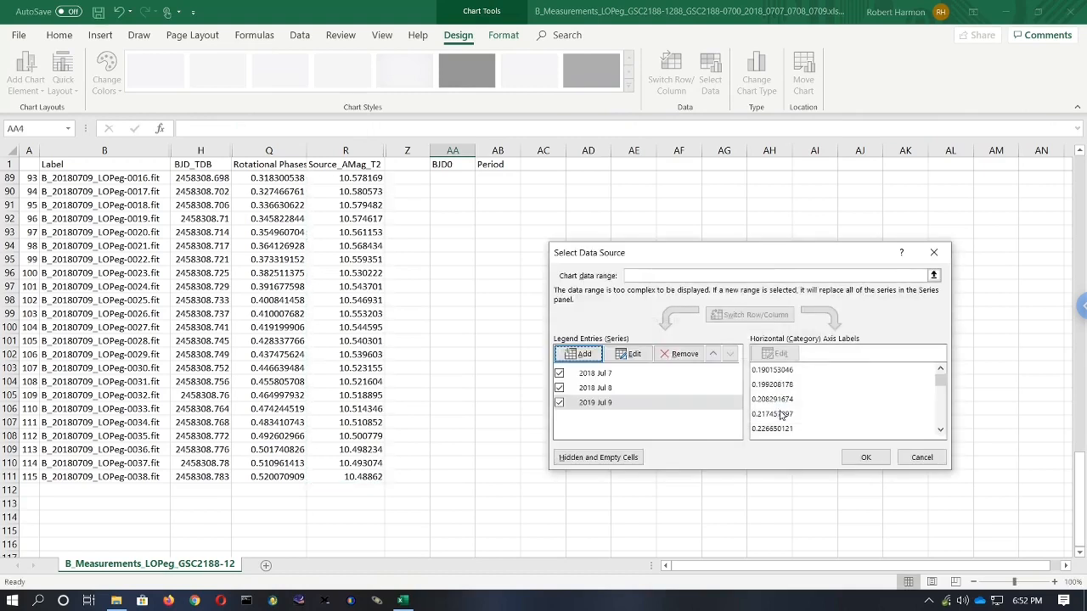
click(865, 457)
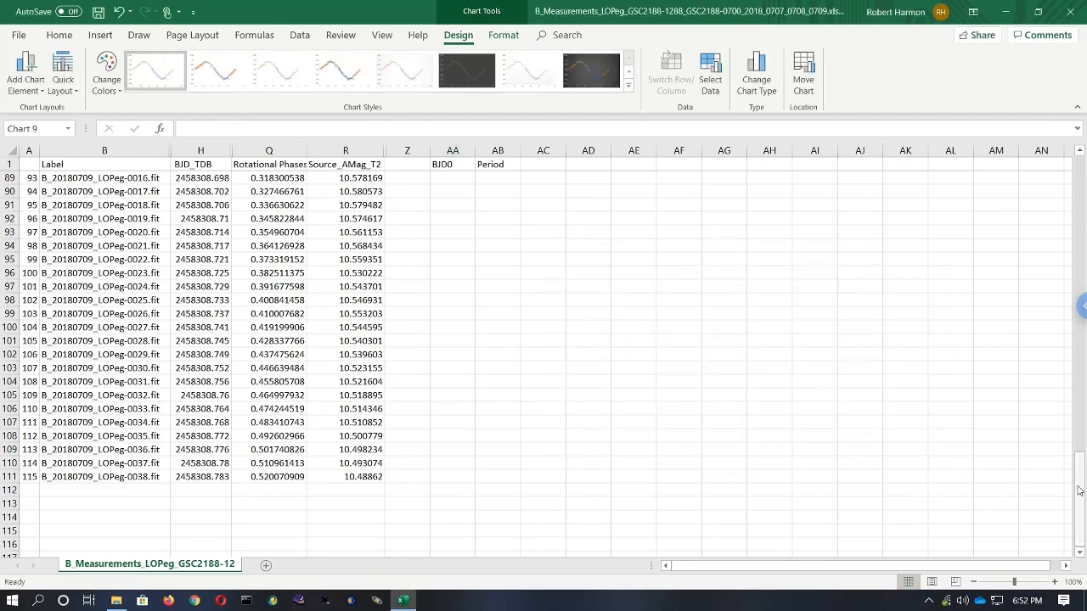
- Apply the first quick layout to the scatter chart to add a chart title, axis titles and legend
drag(1078, 463, 1080, 193)
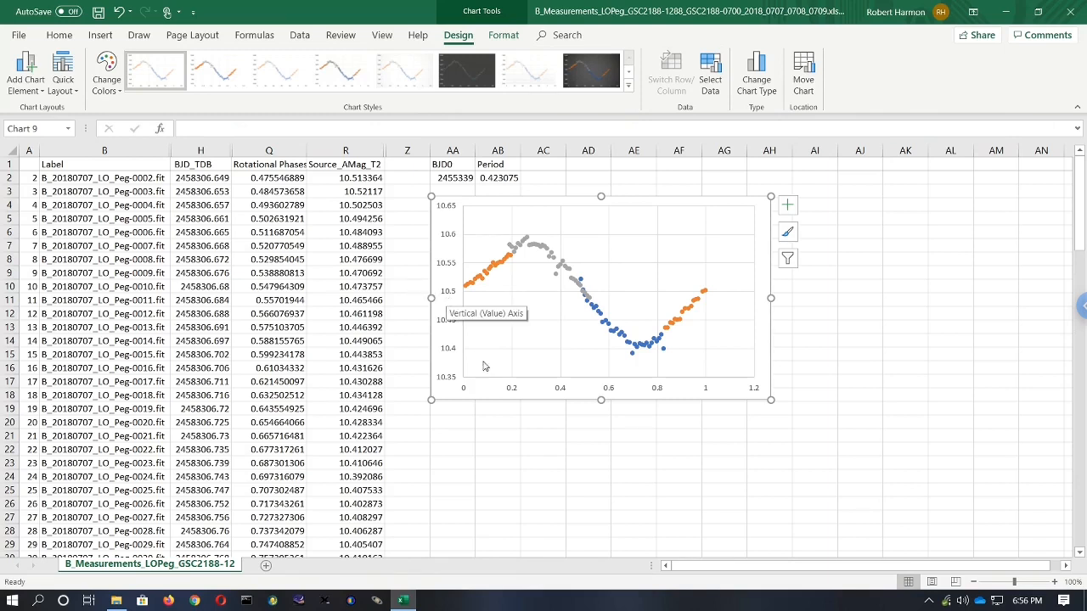
click(681, 492)
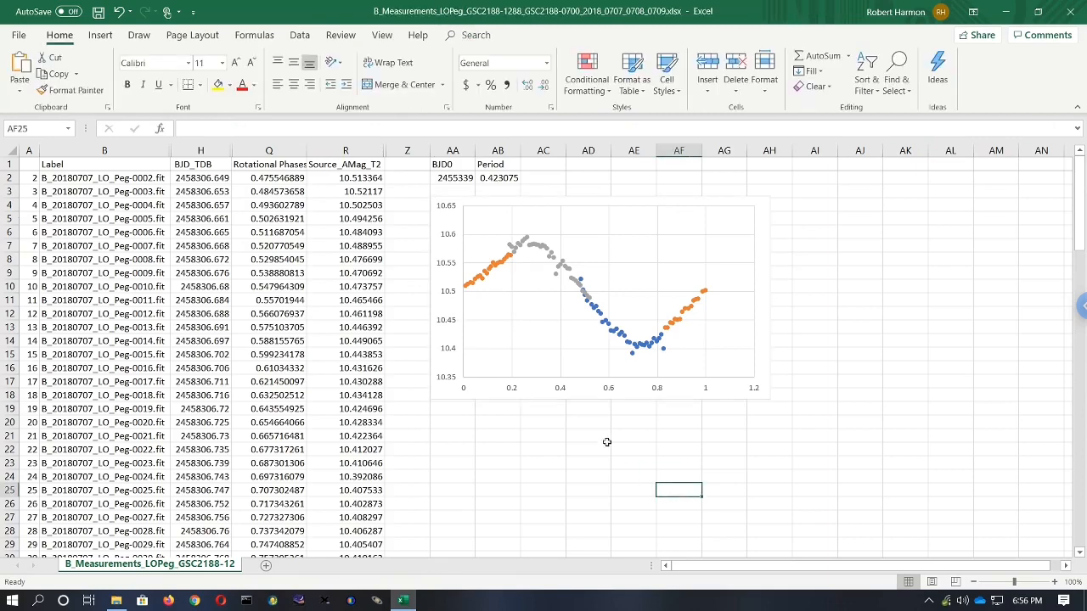
click(454, 397)
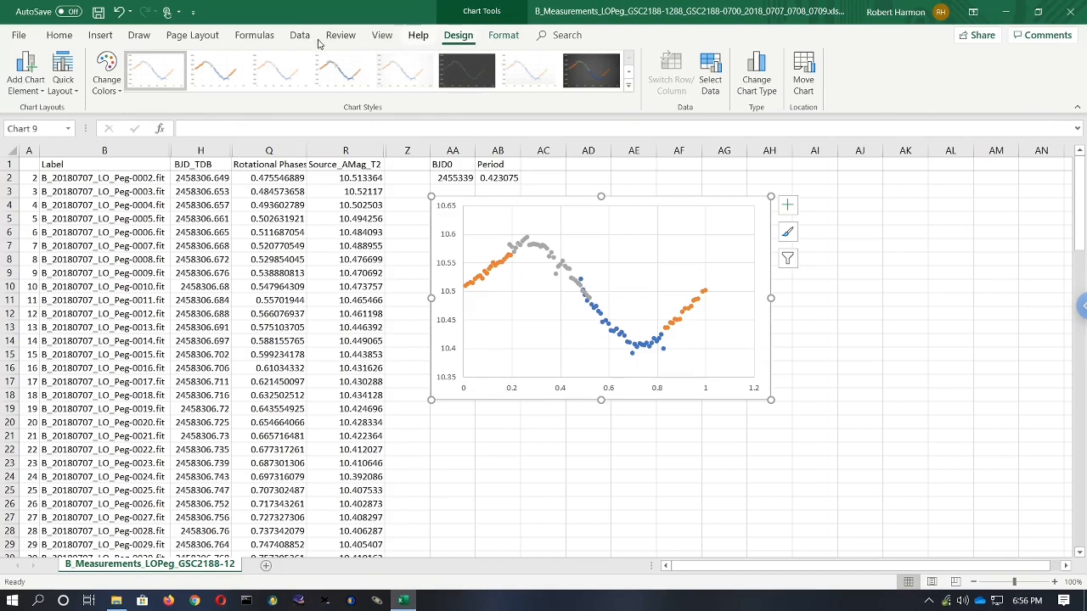
click(73, 90)
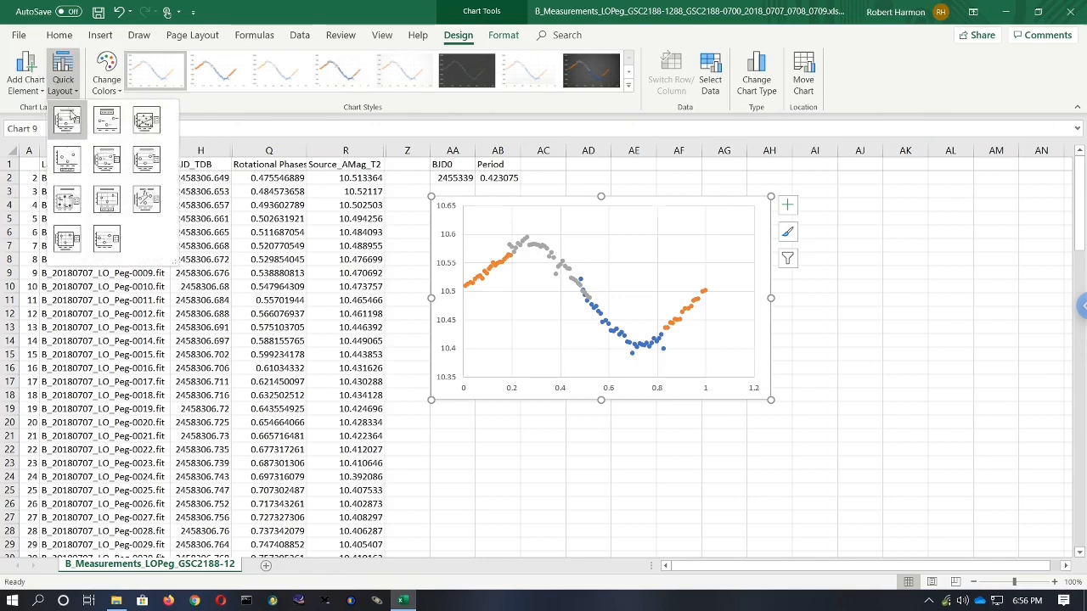
click(68, 121)
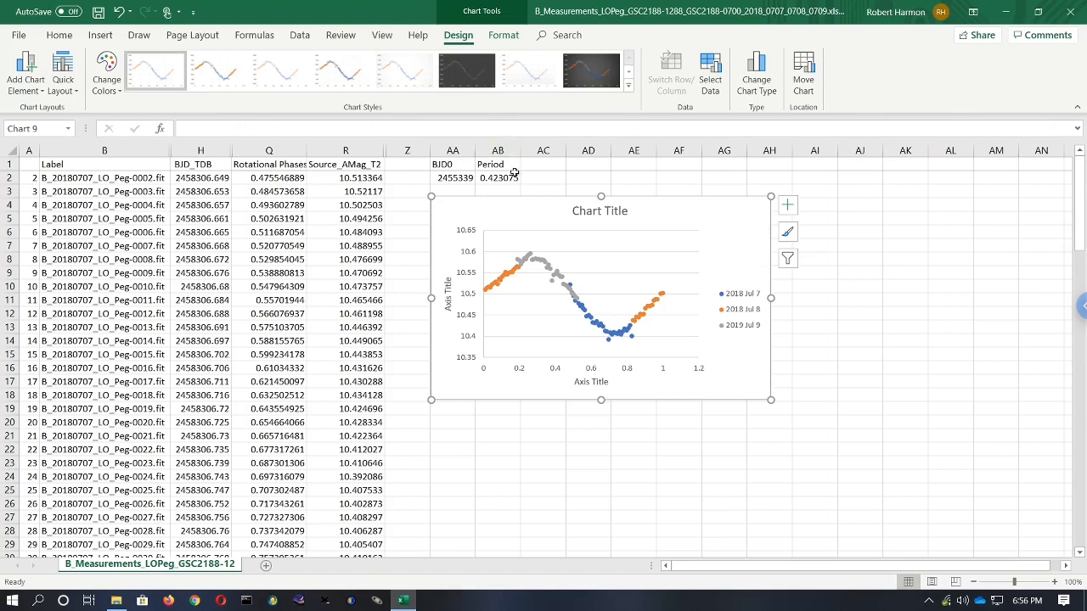
- Rename the chart title to 2018 LO Pegasi B Light Curve
click(598, 212)
triple_click(598, 214)
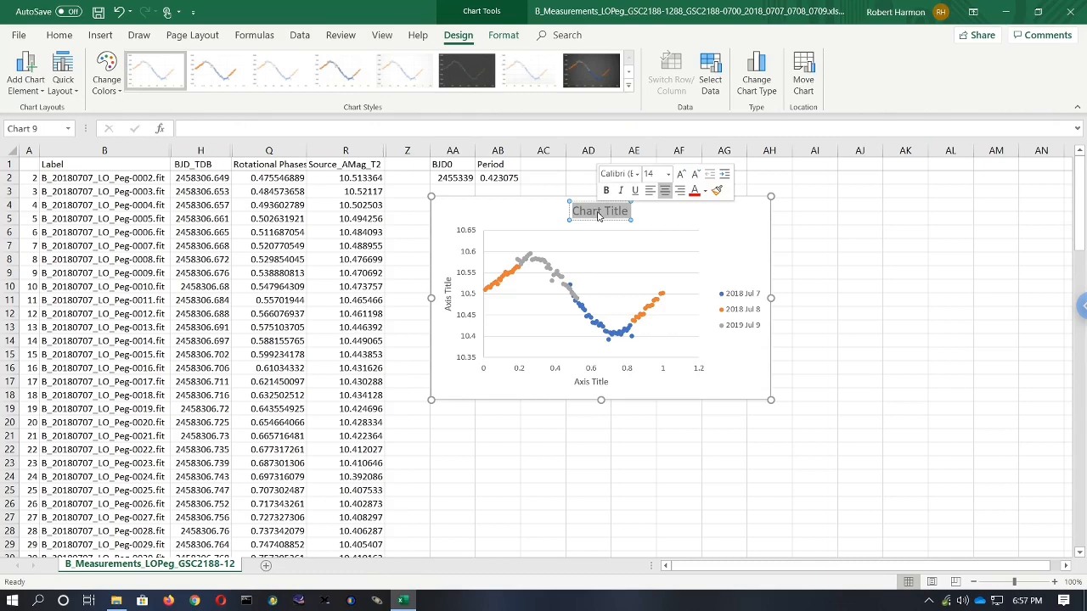
text(2018)
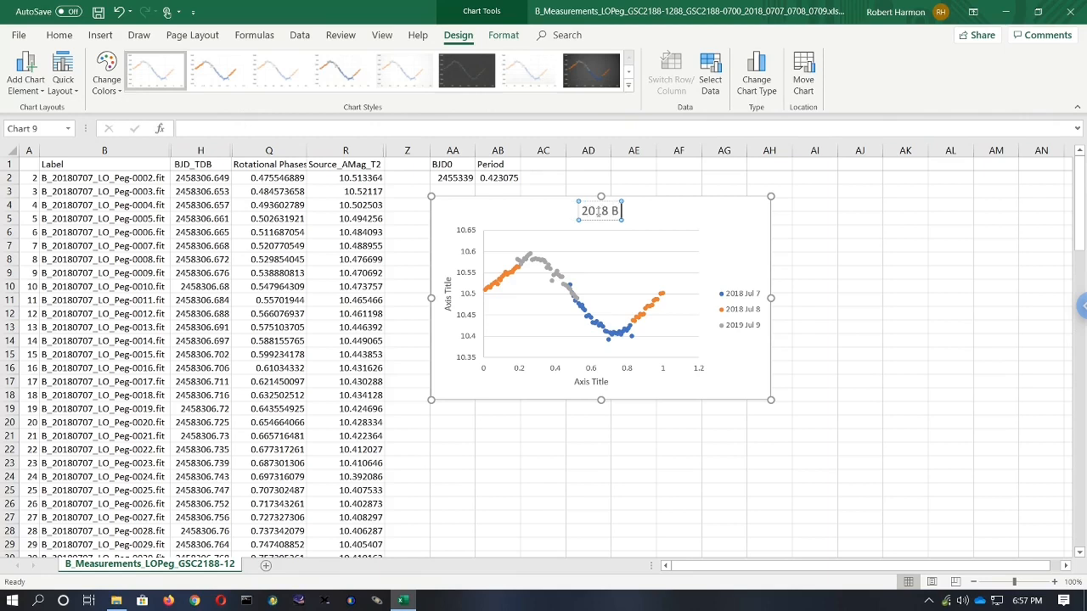
text( LO Pegas)
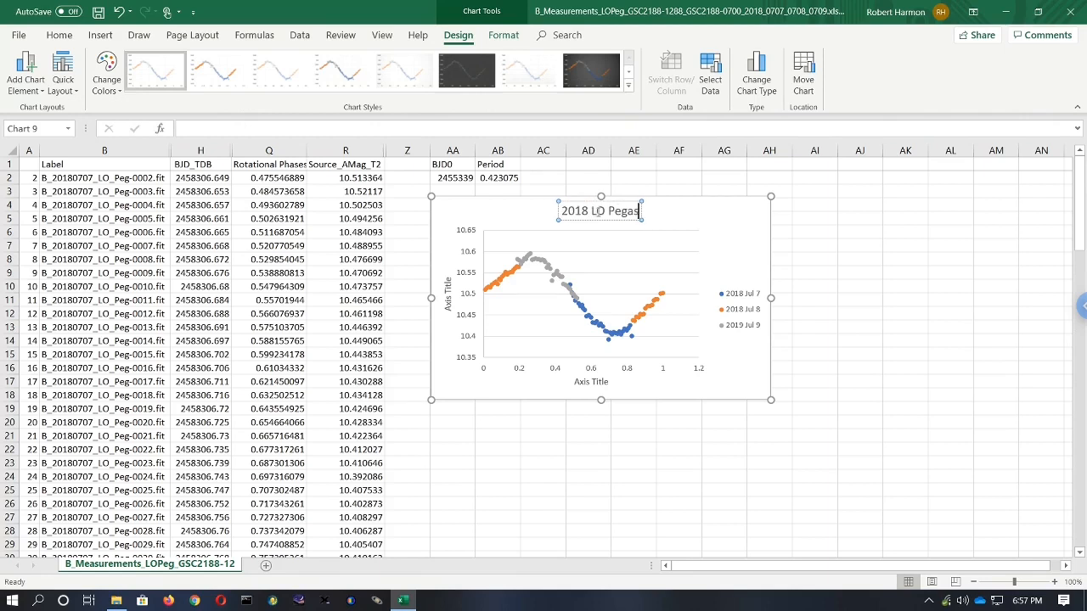
text(i B L)
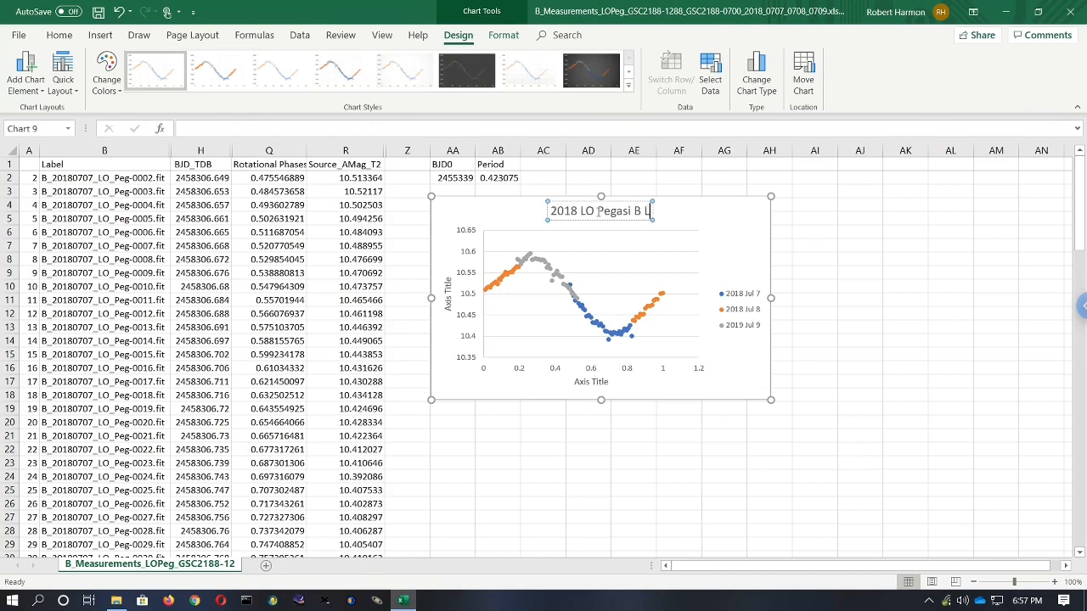
text(ight Curve)
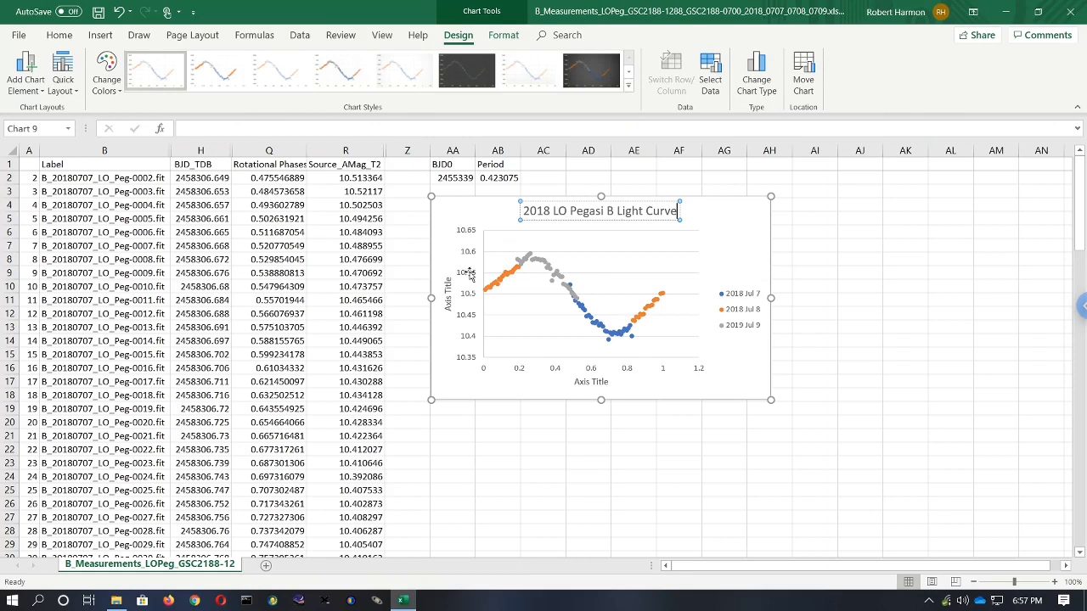
- Rename the vertical axis title to B
click(448, 300)
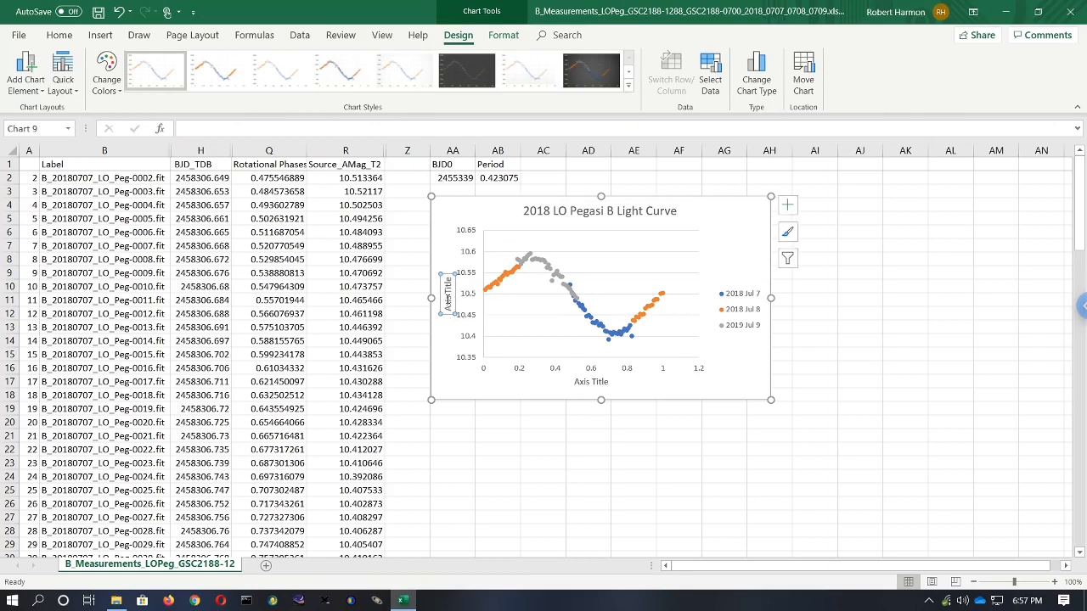
double_click(448, 299)
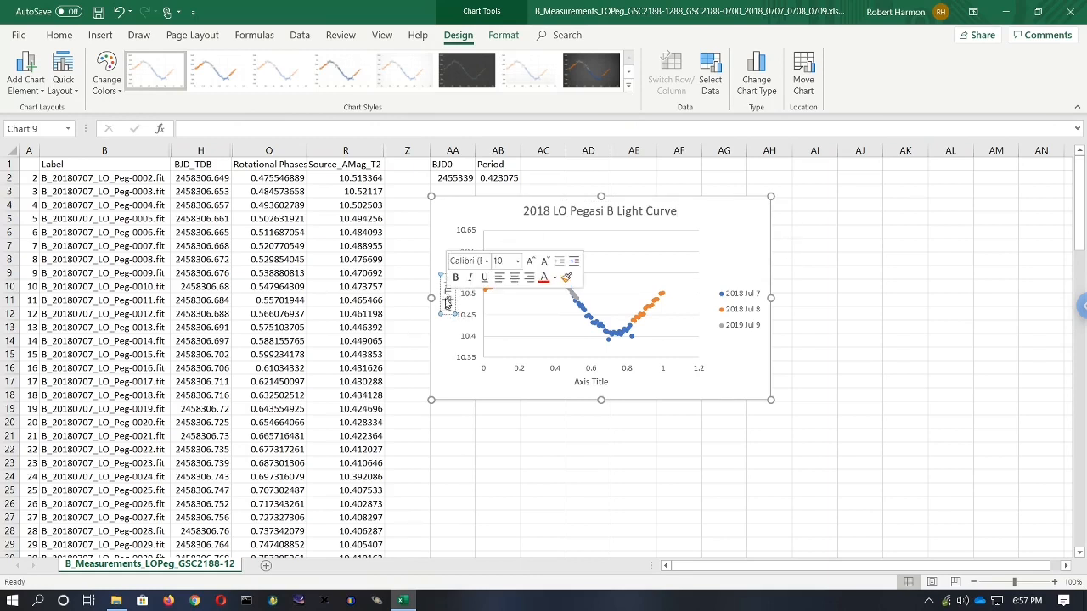
click(445, 289)
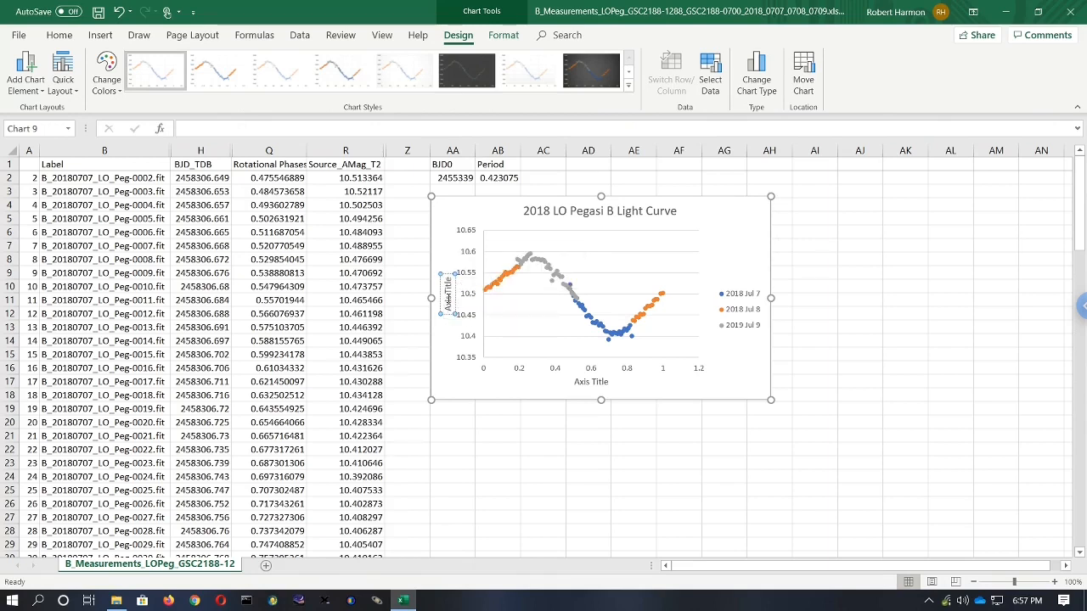
triple_click(446, 289)
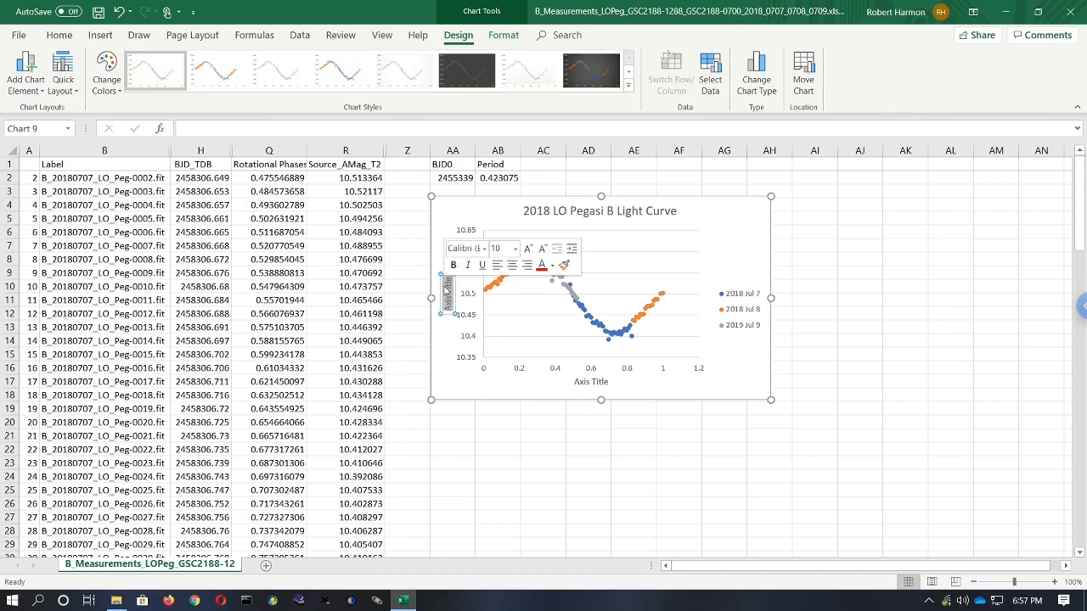
text(B)
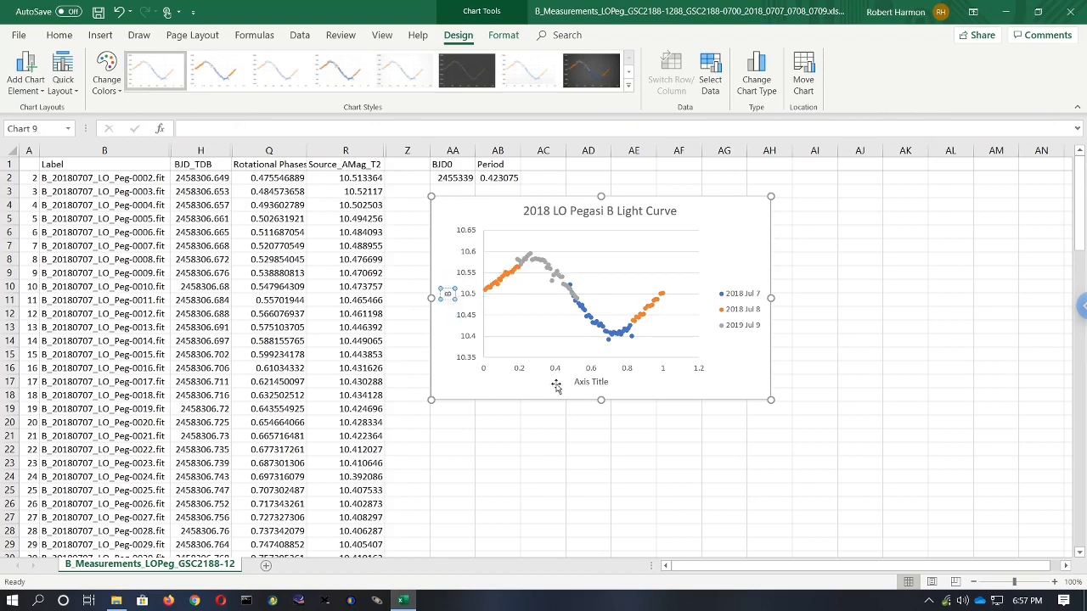
- Rename the horizontal axis title to Rotational Phase
click(590, 382)
click(590, 383)
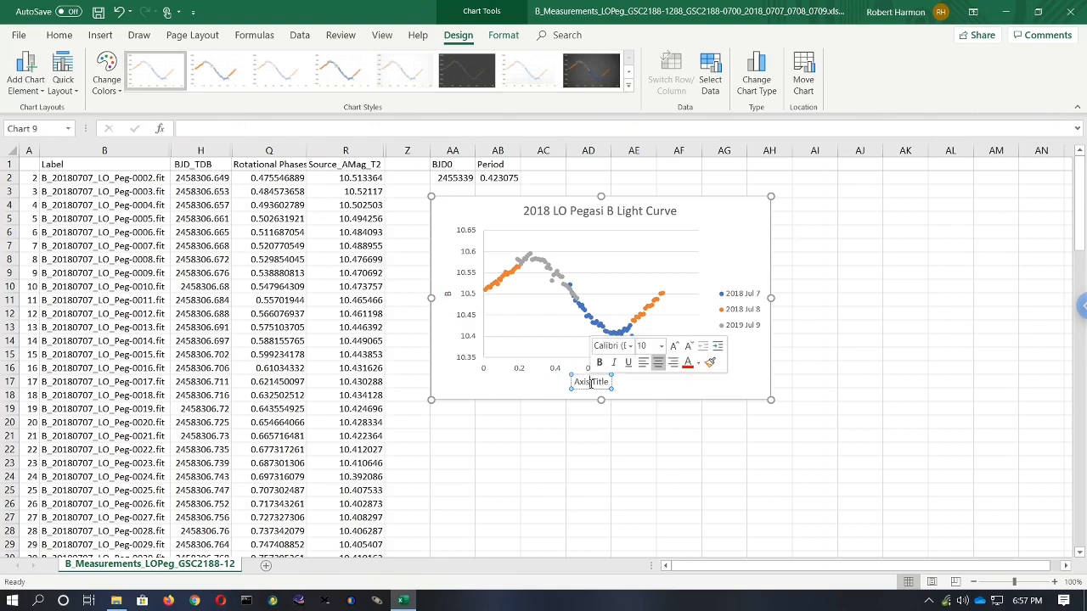
triple_click(590, 383)
text(Rota)
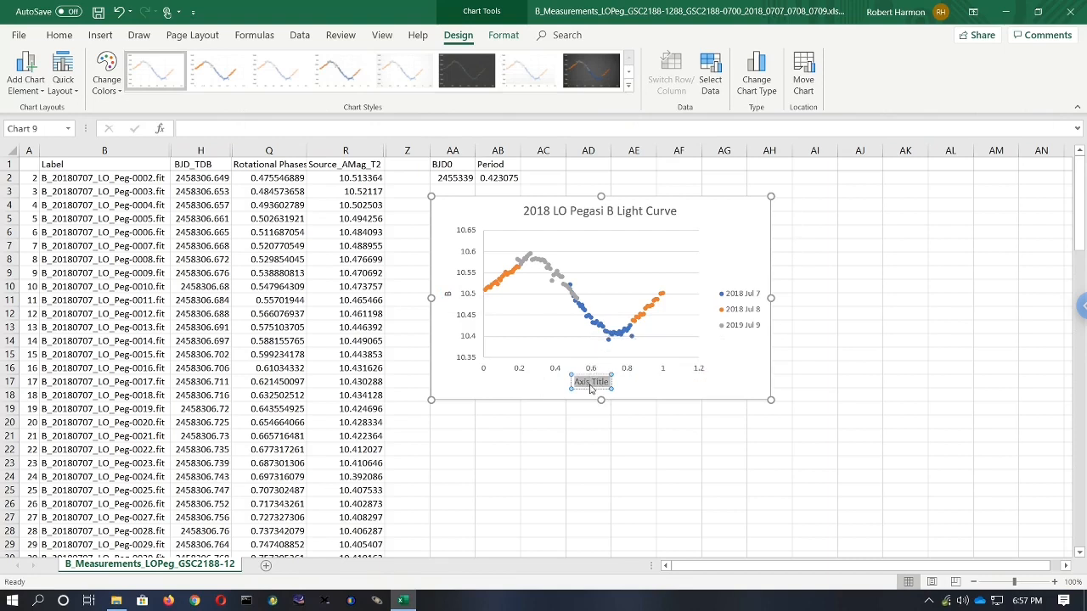
text(tional Phase)
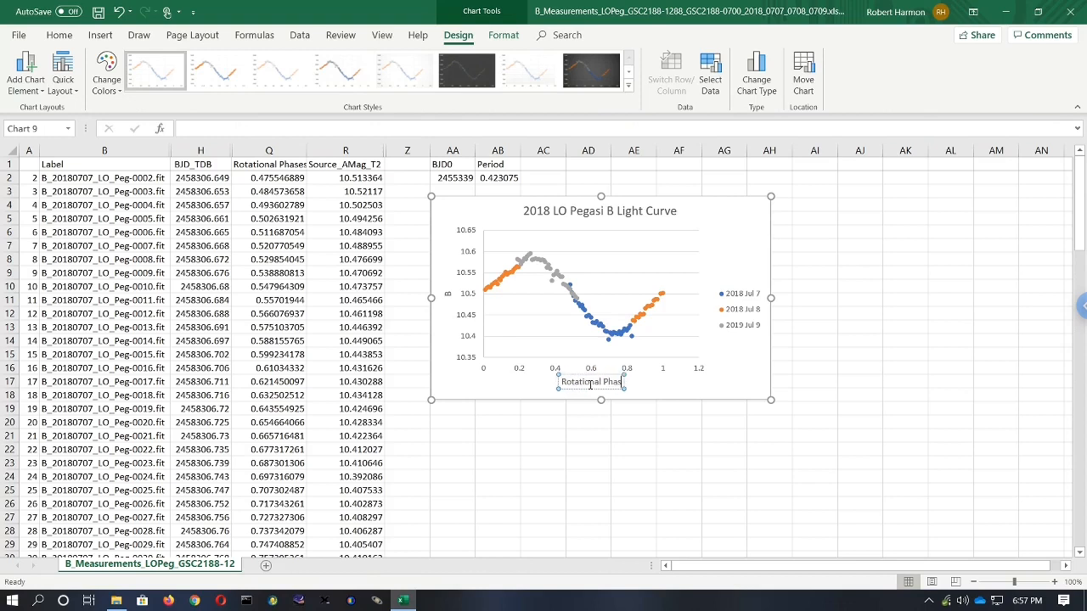
click(647, 429)
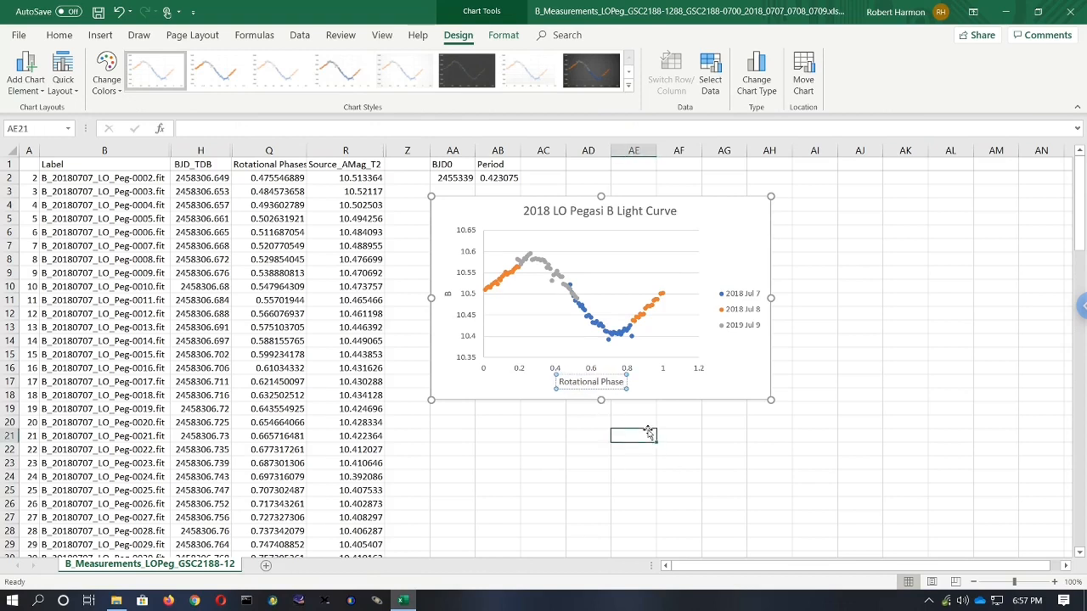
- Format the vertical axis to show values in reverse order with the horizontal axis crossing at the maximum axis value
click(472, 294)
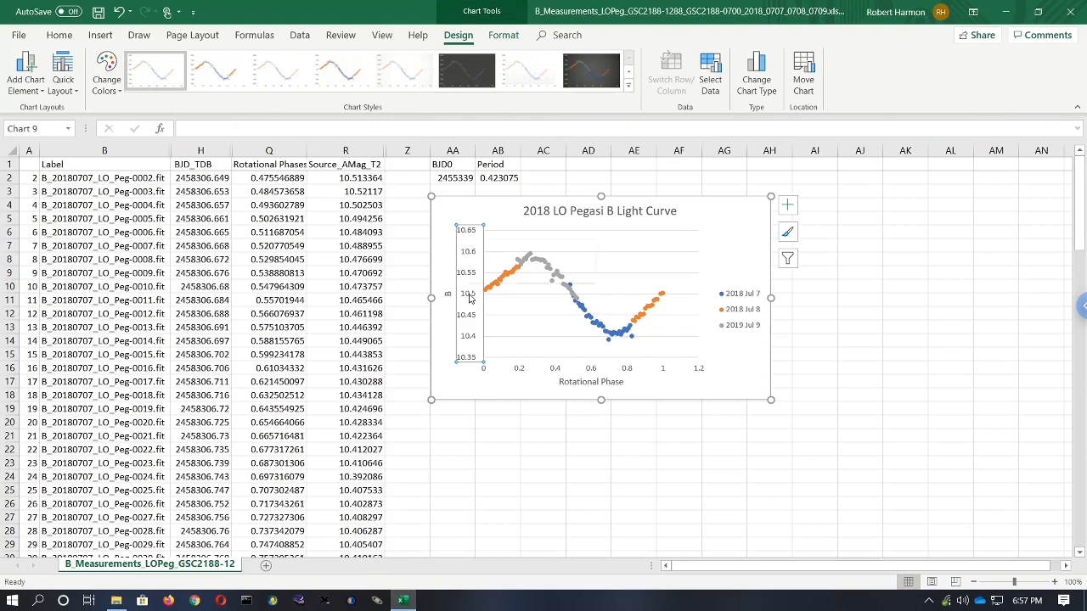
right_click(471, 297)
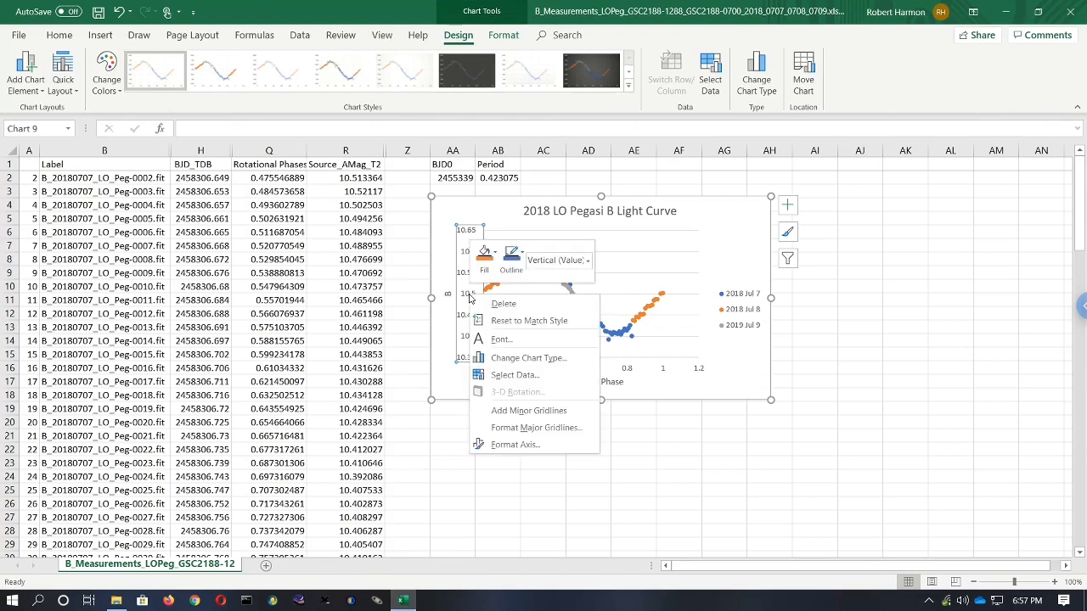
click(491, 444)
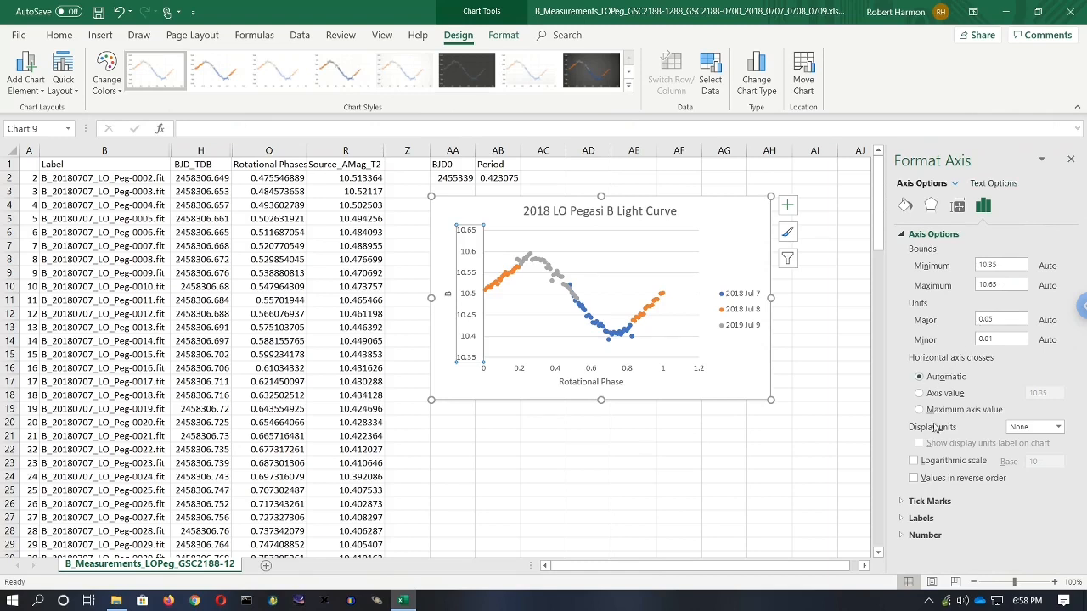
click(914, 480)
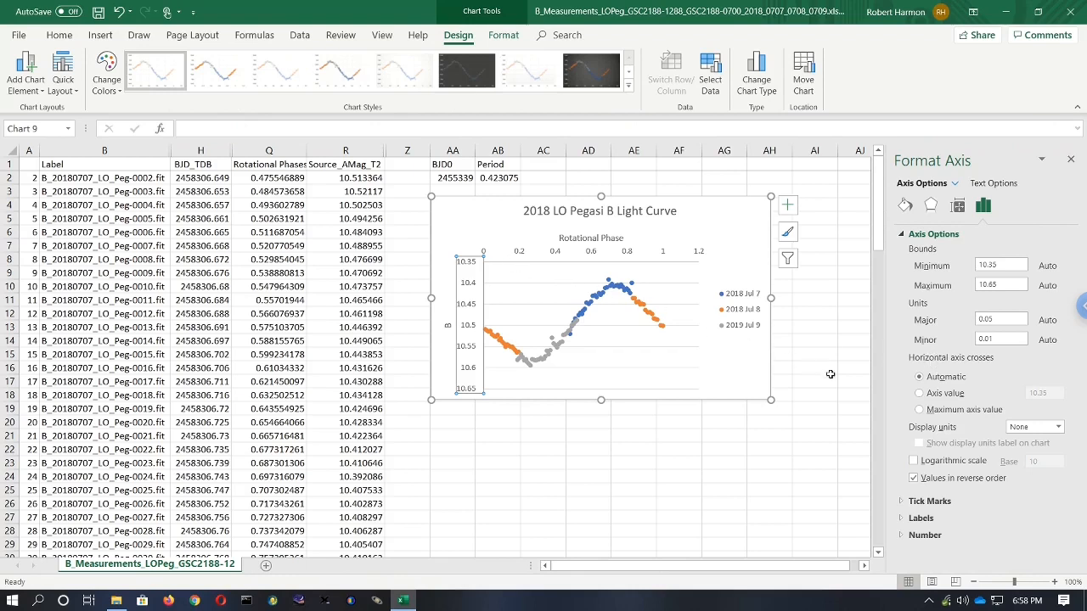
click(918, 410)
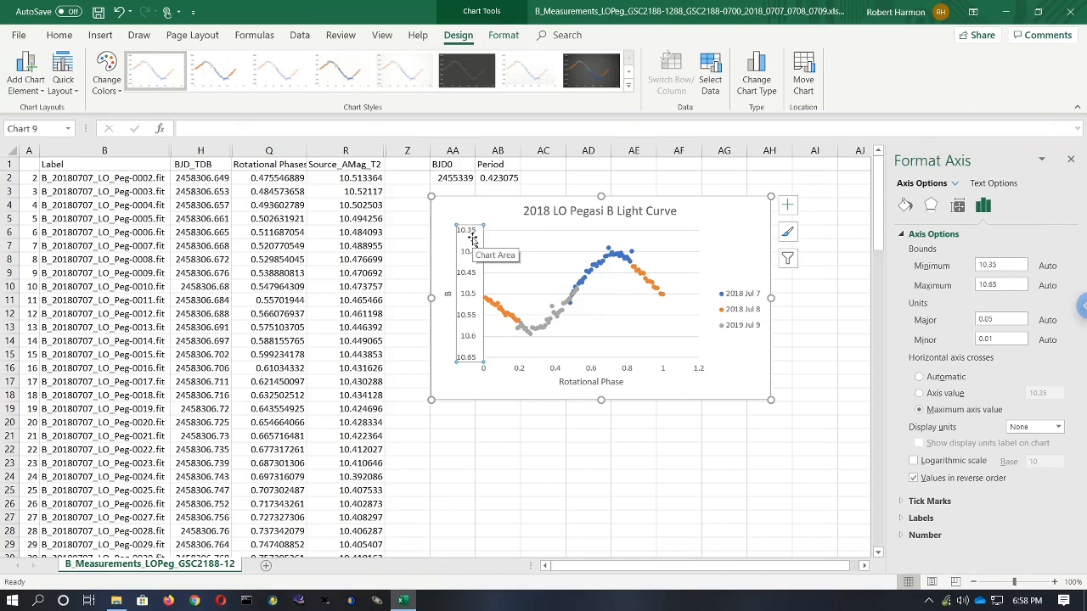
- Add major gridlines to the horizontal axis of the chart
click(589, 382)
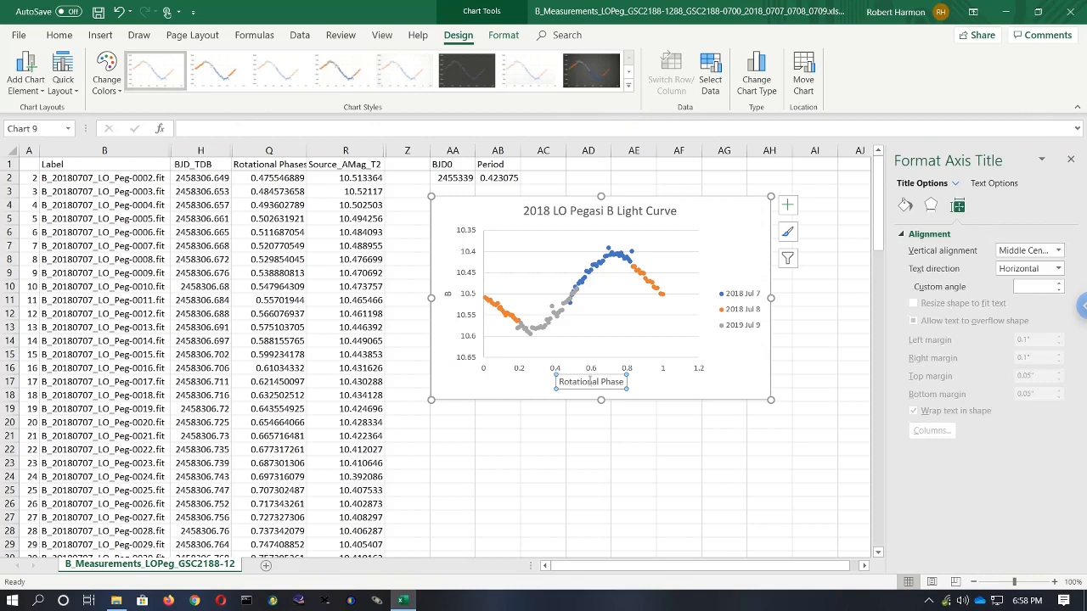
click(591, 370)
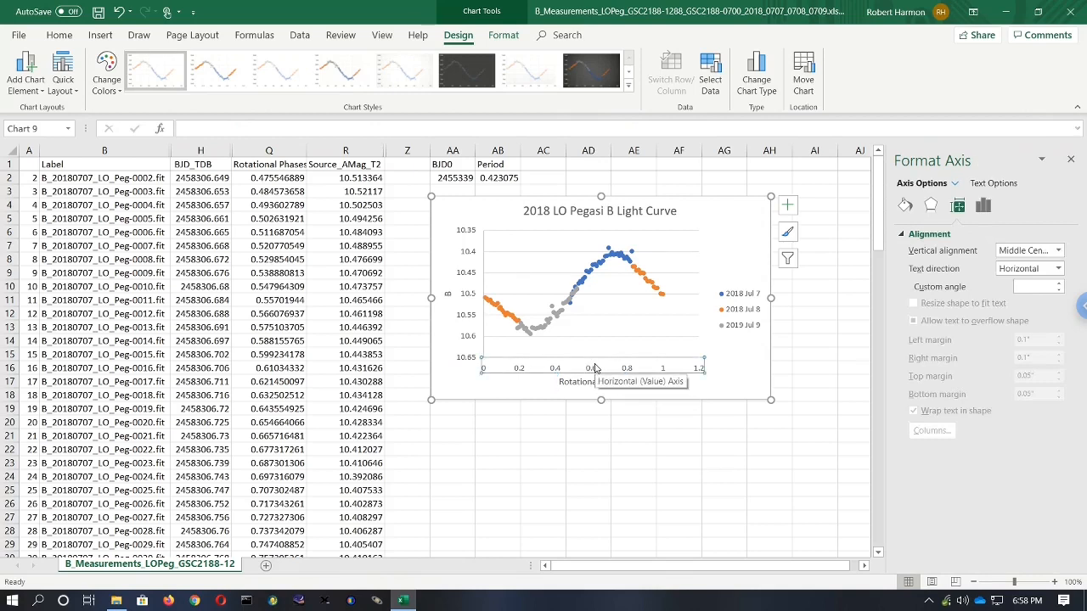
right_click(595, 367)
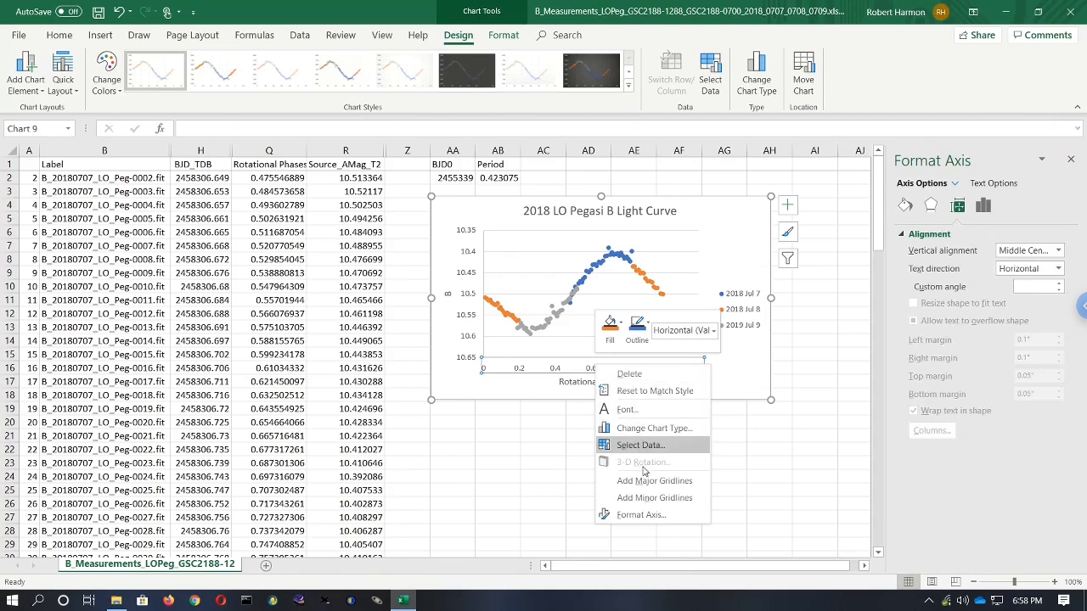
click(645, 482)
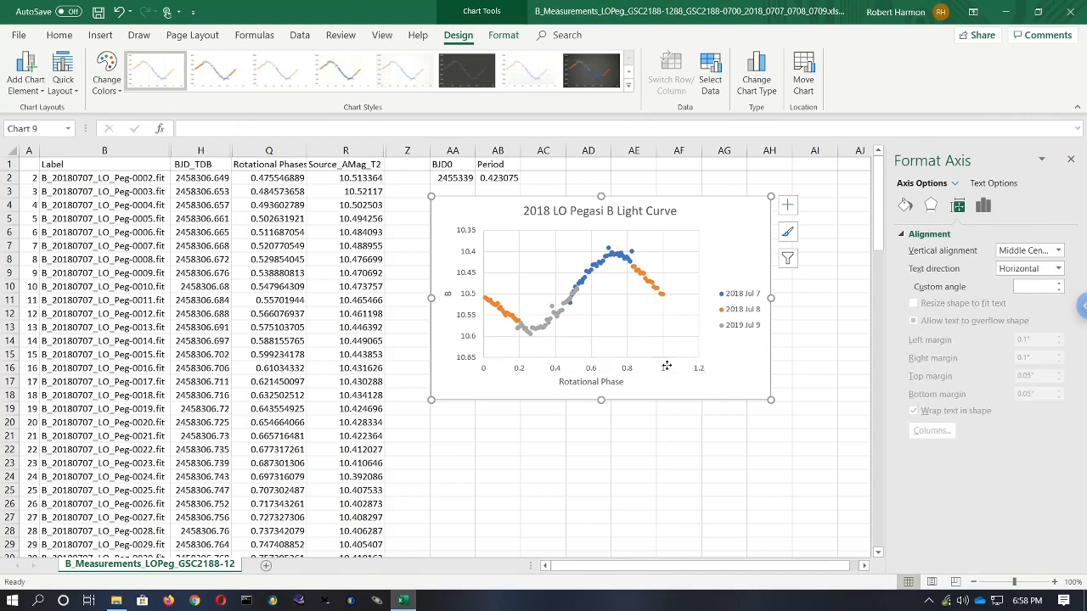
right_click(668, 370)
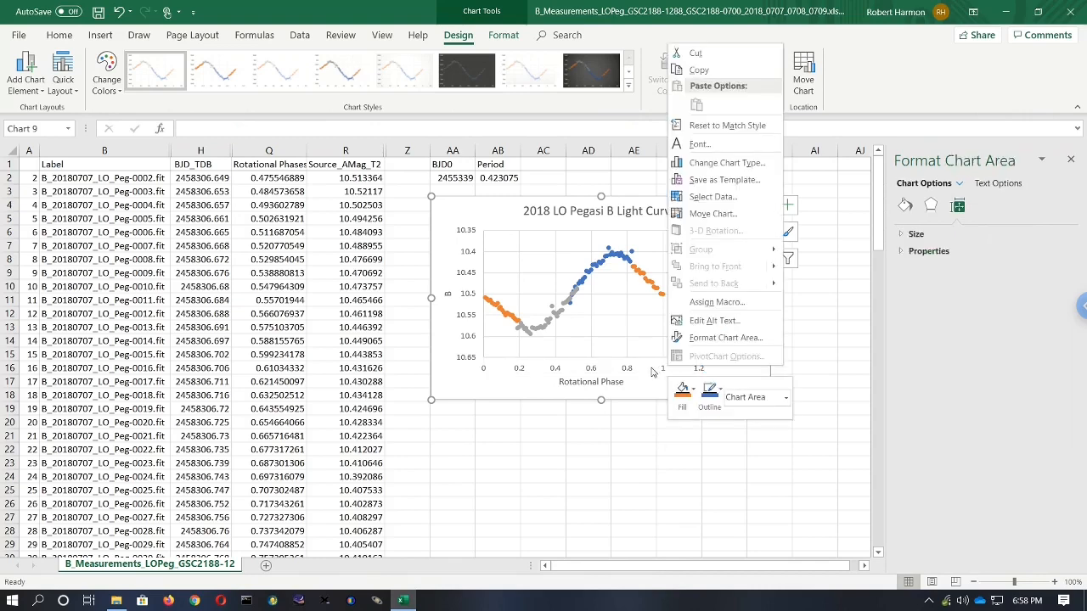
click(641, 411)
click(647, 426)
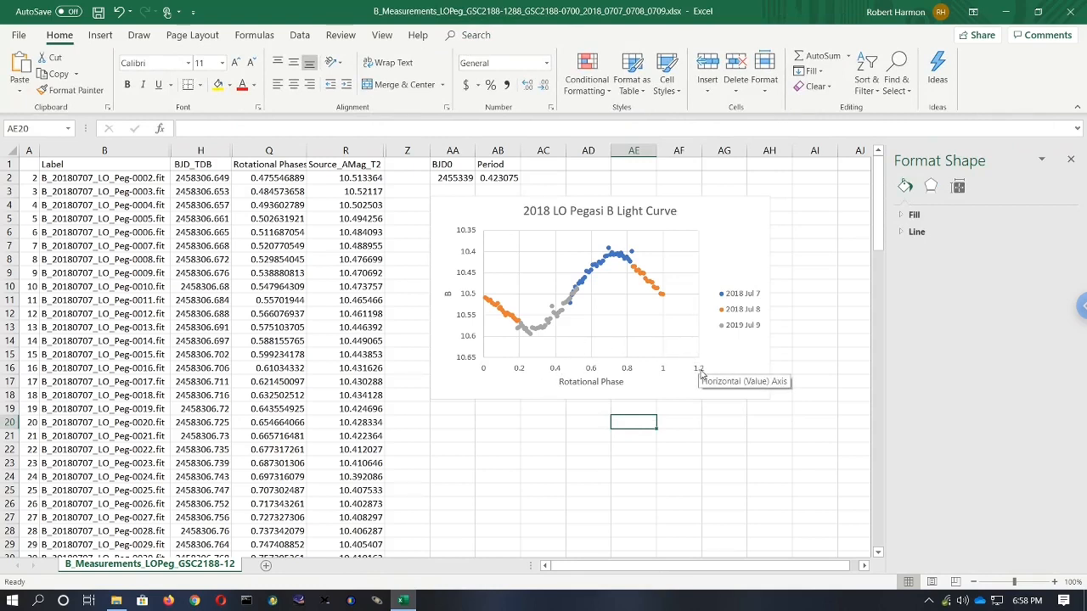
- Set the horizontal axis maximum bound to 1
click(629, 375)
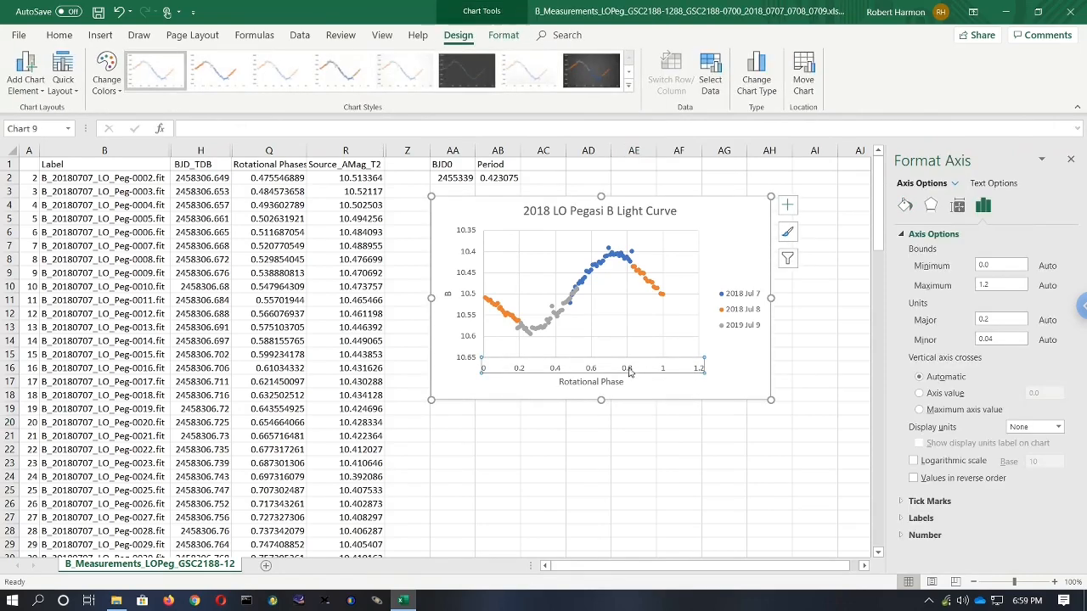
right_click(631, 367)
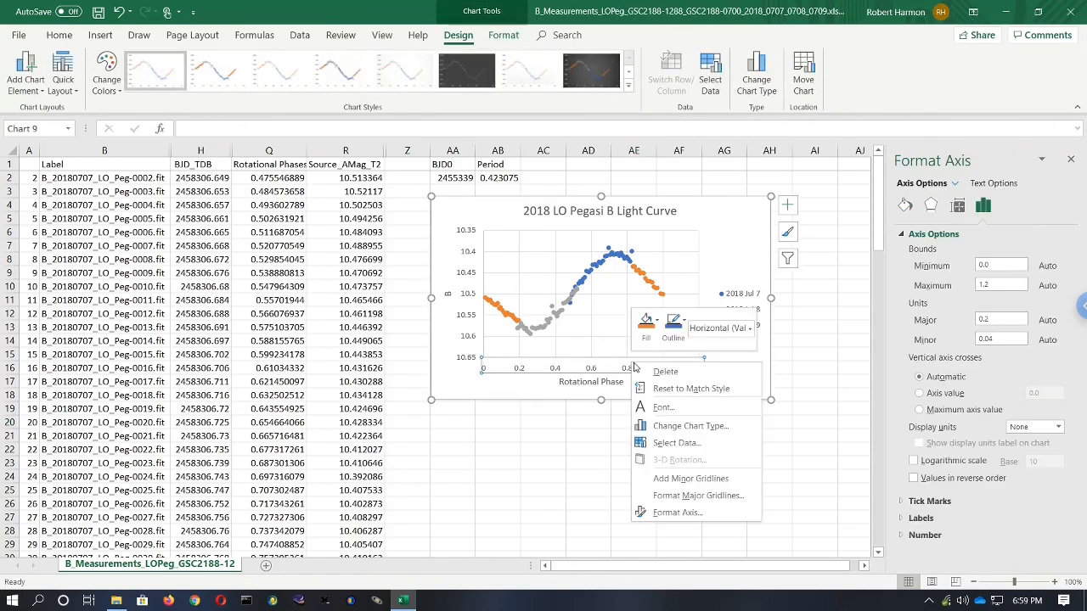
click(677, 512)
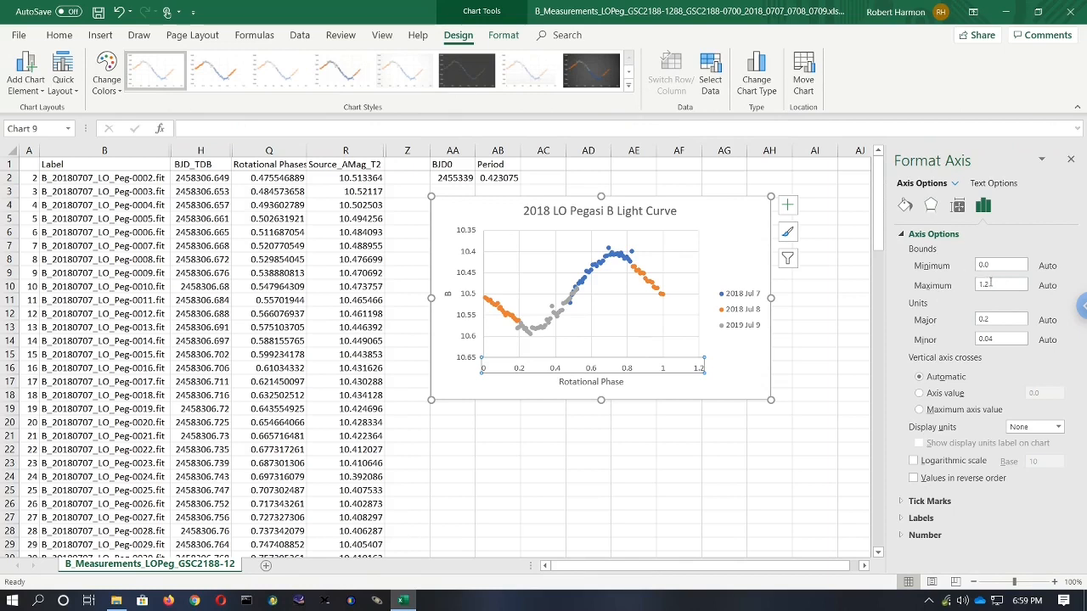
click(991, 284)
key(BackSpace)
key(BackSpace)
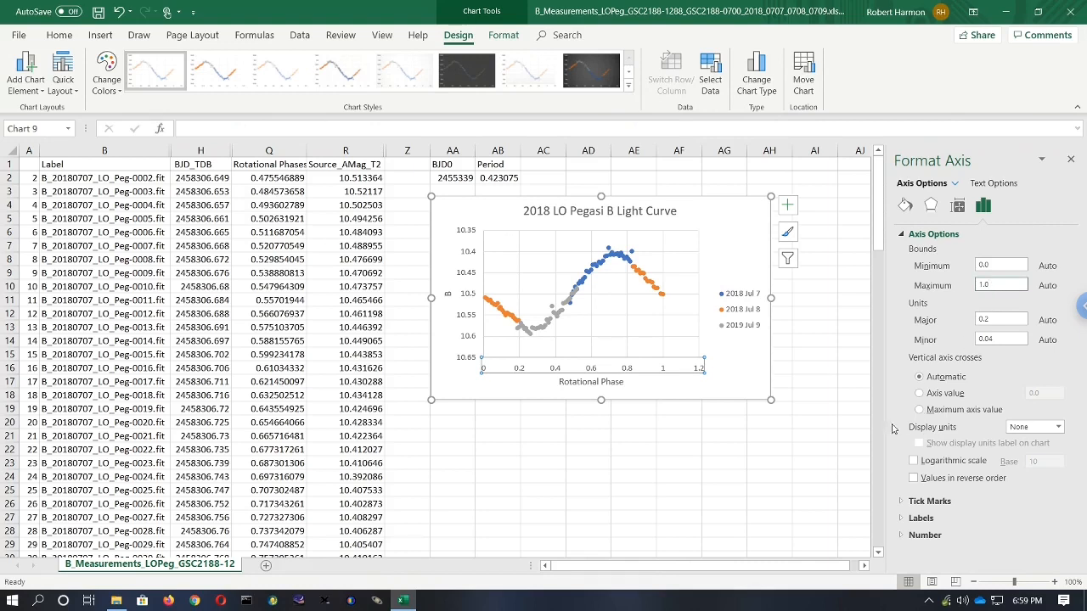
click(825, 435)
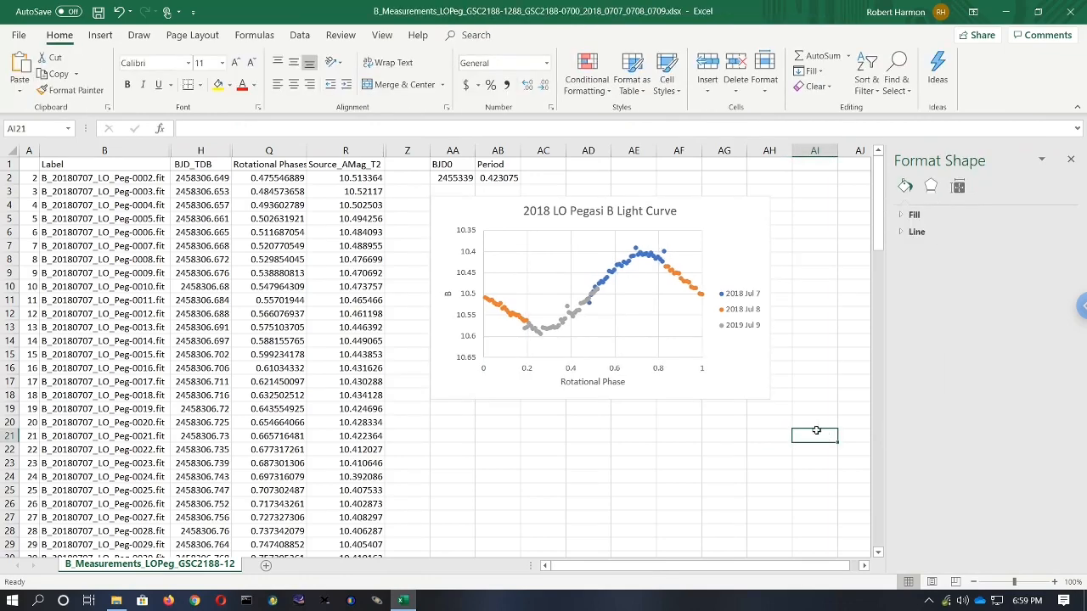